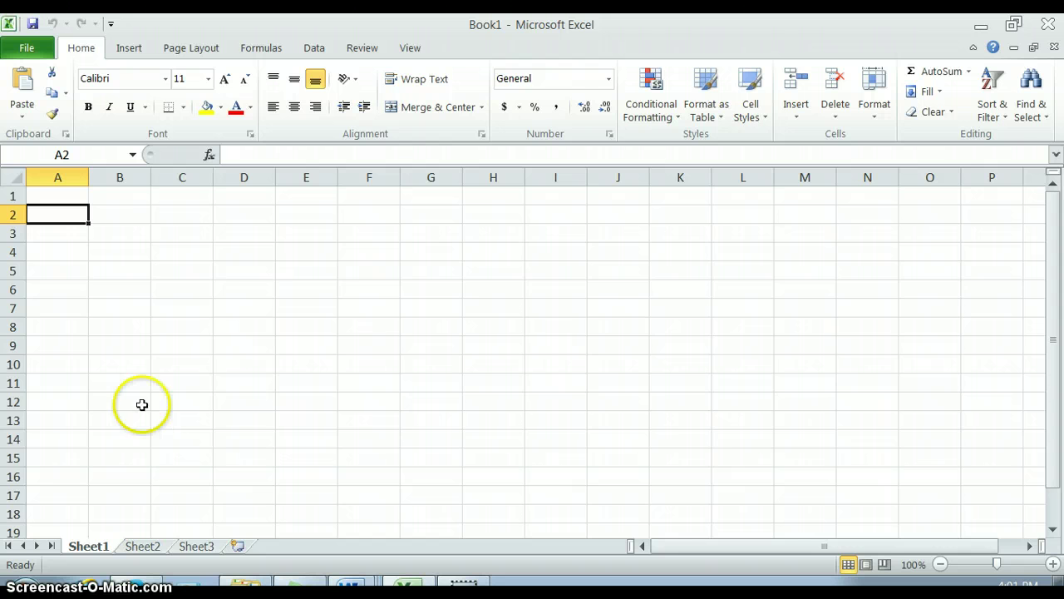
Highlight row 2 of Sheet1 as a single case, and reselect cell A2
click(13, 214)
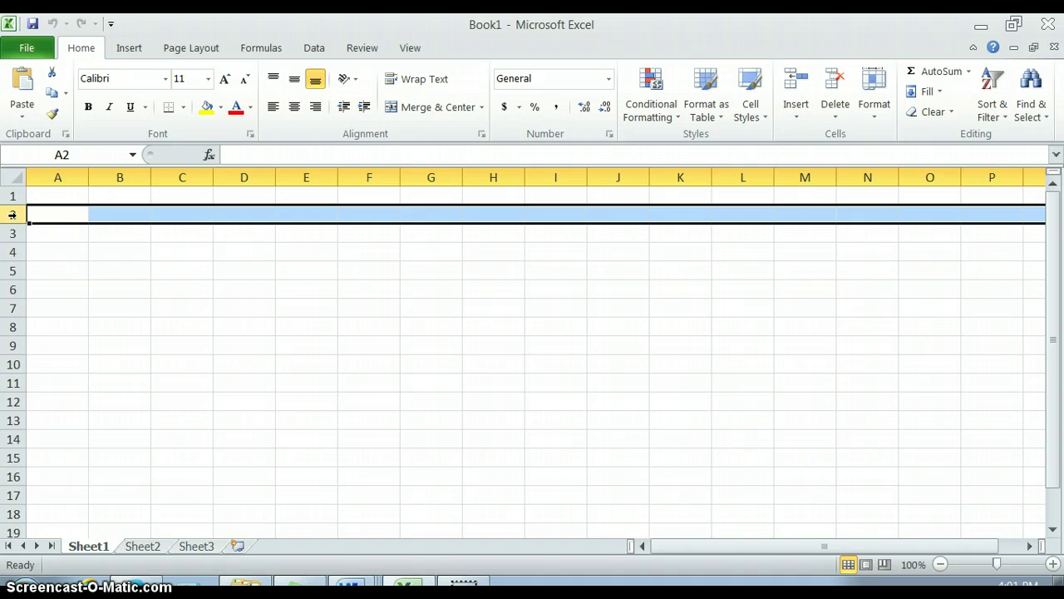
click(52, 222)
click(53, 216)
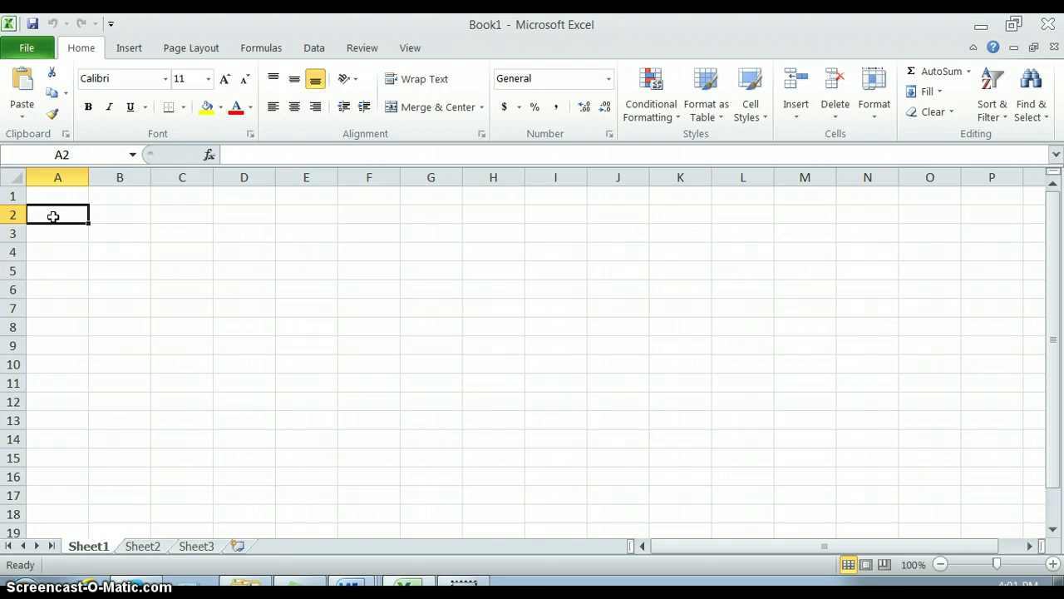
Switch to Word and read the general dataset rules in the Dataset Tip Sheet F13 document
mouse_move(353, 587)
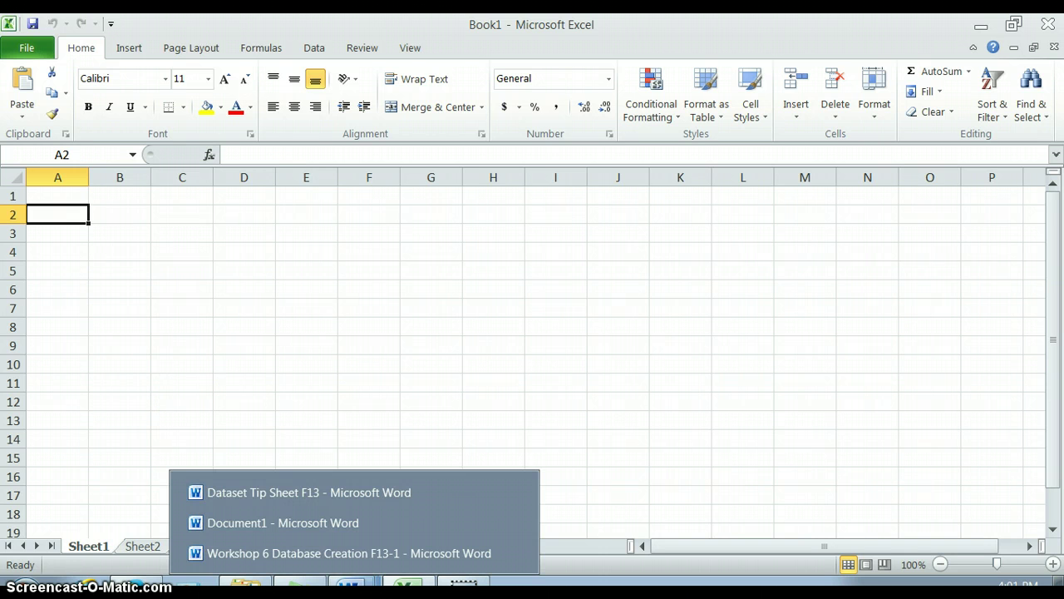
click(369, 553)
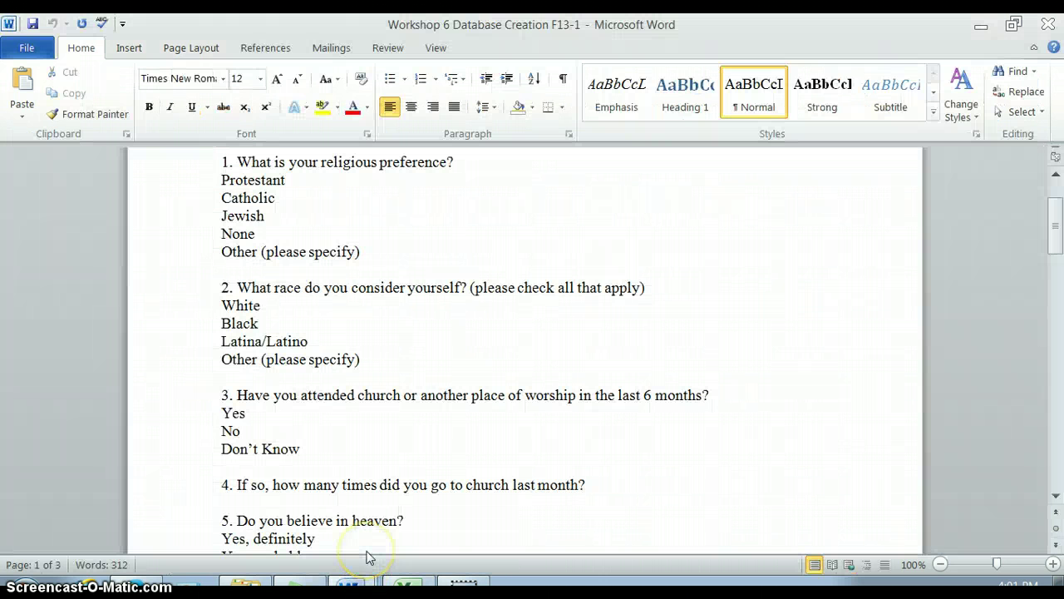
mouse_move(349, 586)
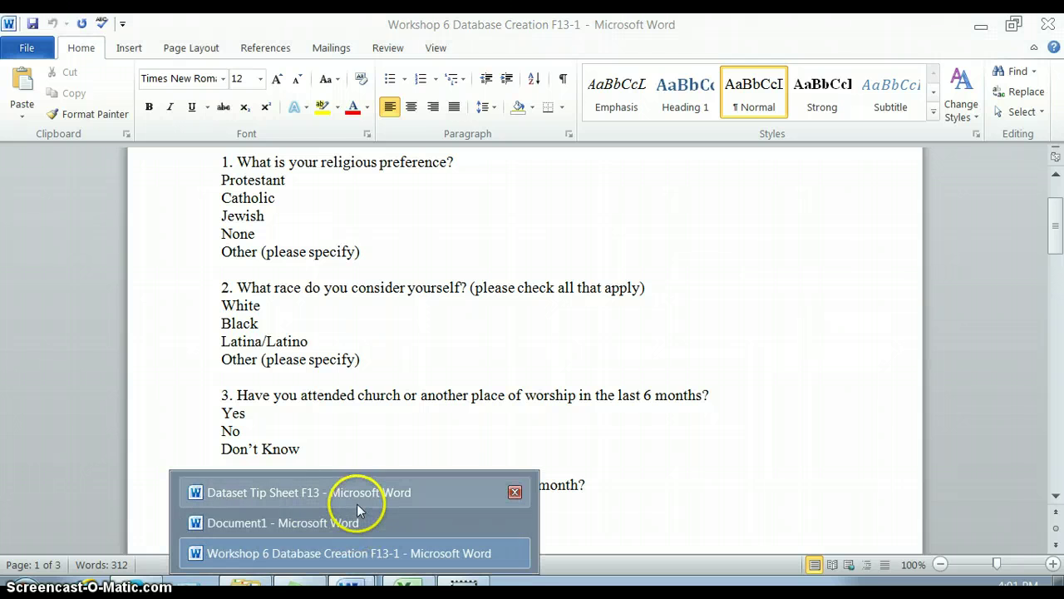
click(360, 492)
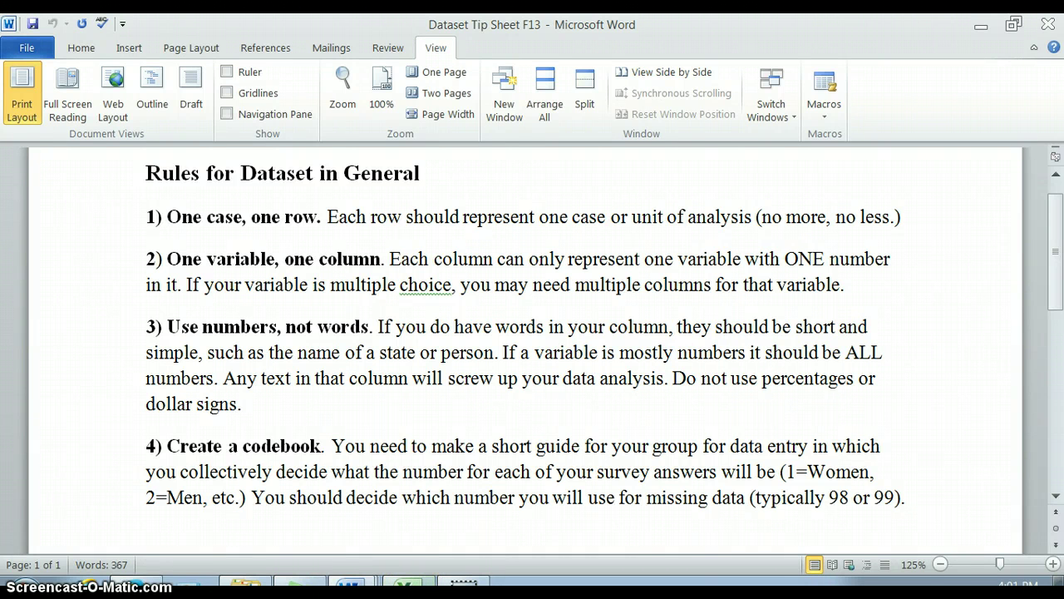
Switch back to Excel, list four people's first names in cells A2 to A5 of Sheet1, and select row 2
click(406, 589)
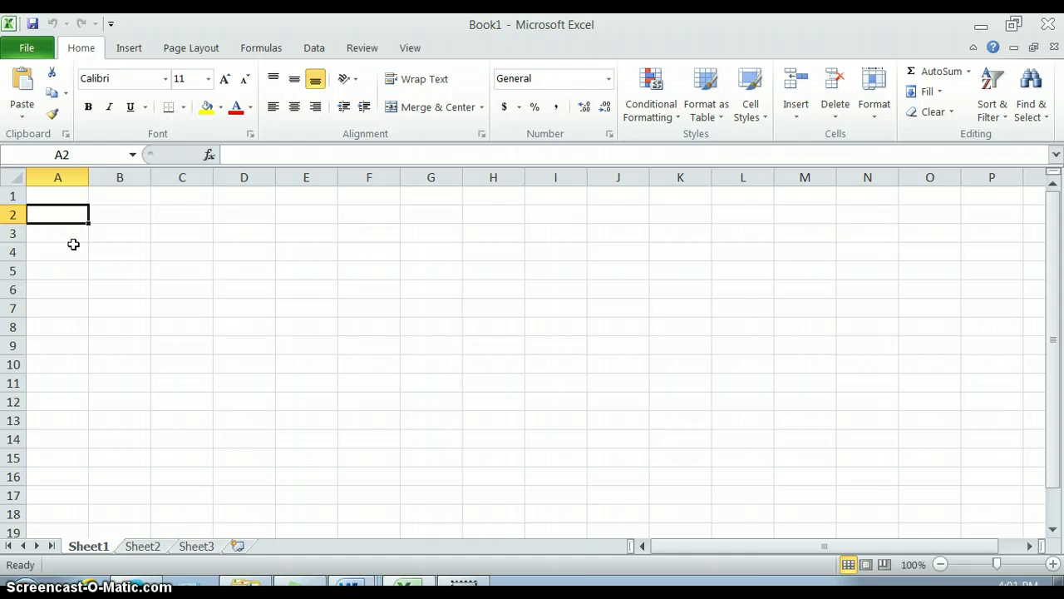
text(Casey)
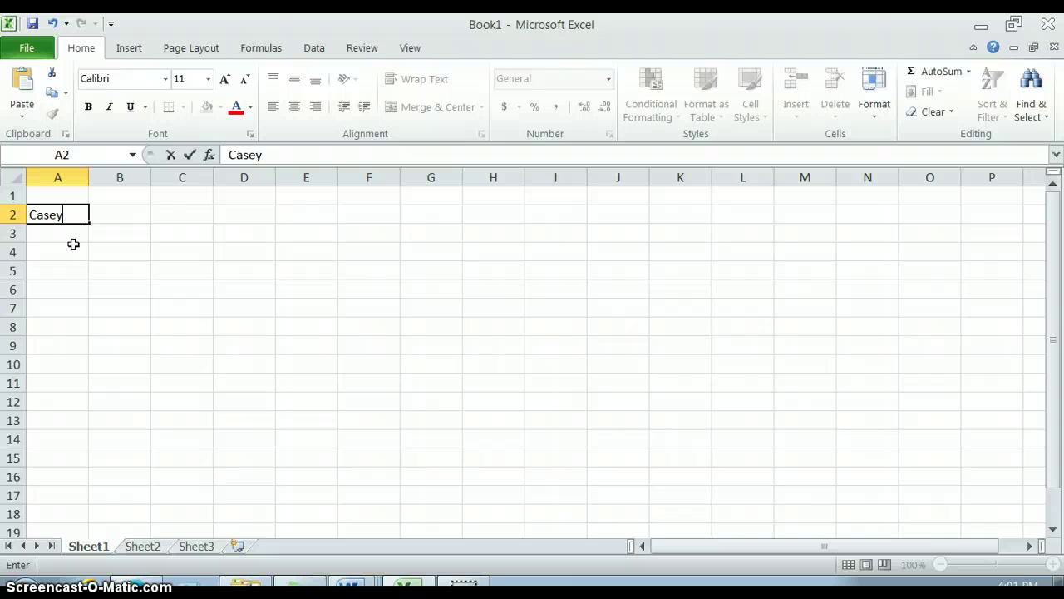
key(Return)
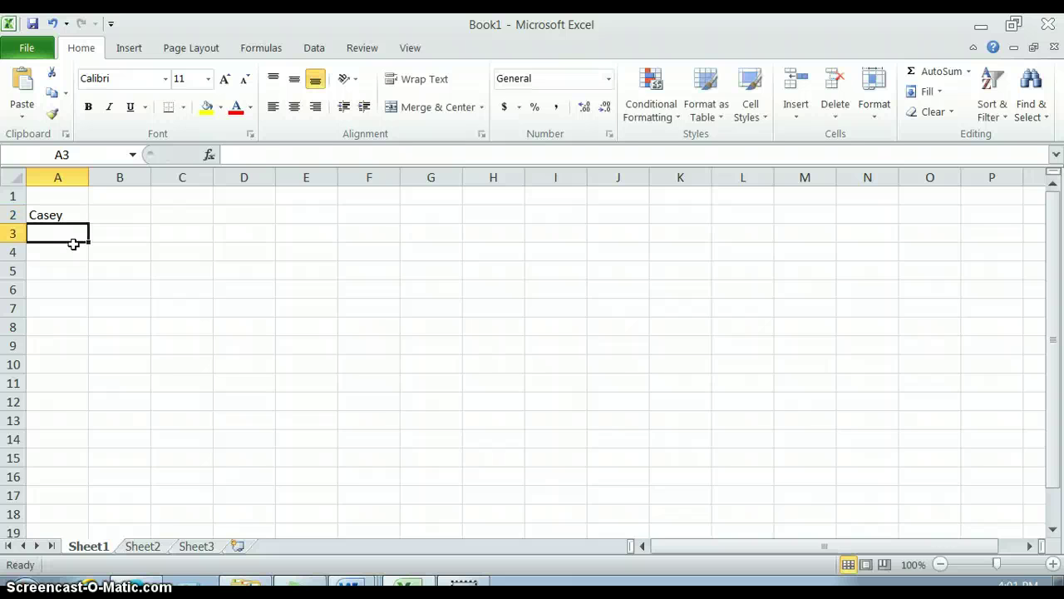
text(Jimmy)
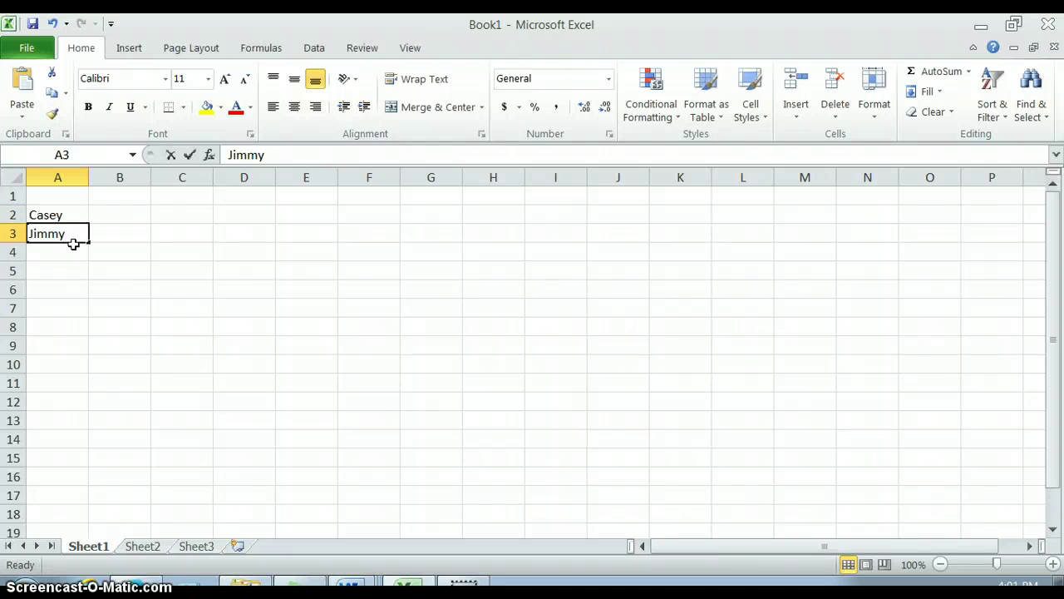
key(Return)
text(Jessica)
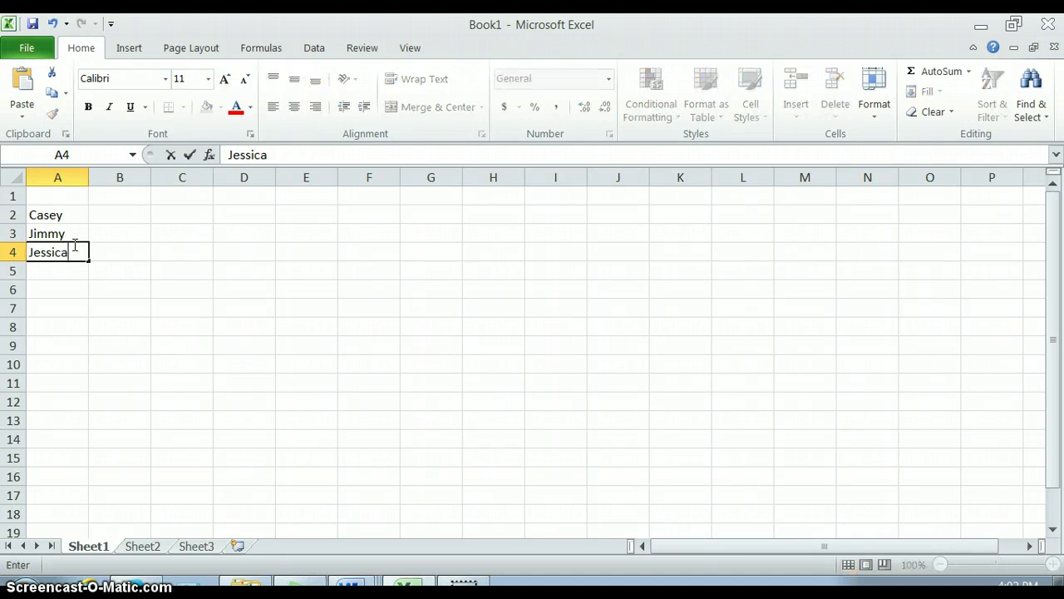
key(Return)
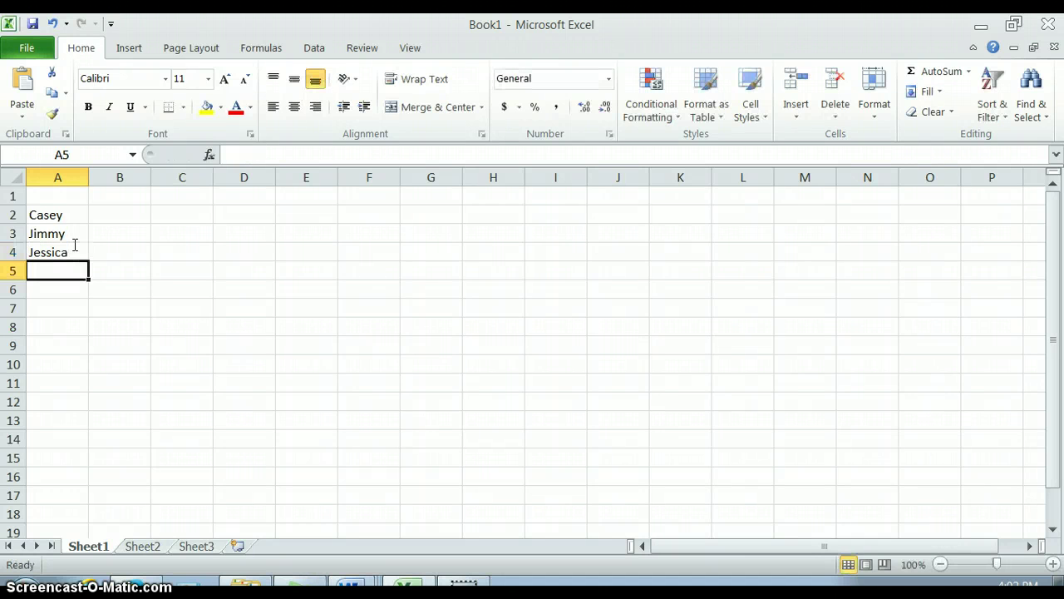
text(Maria)
key(Return)
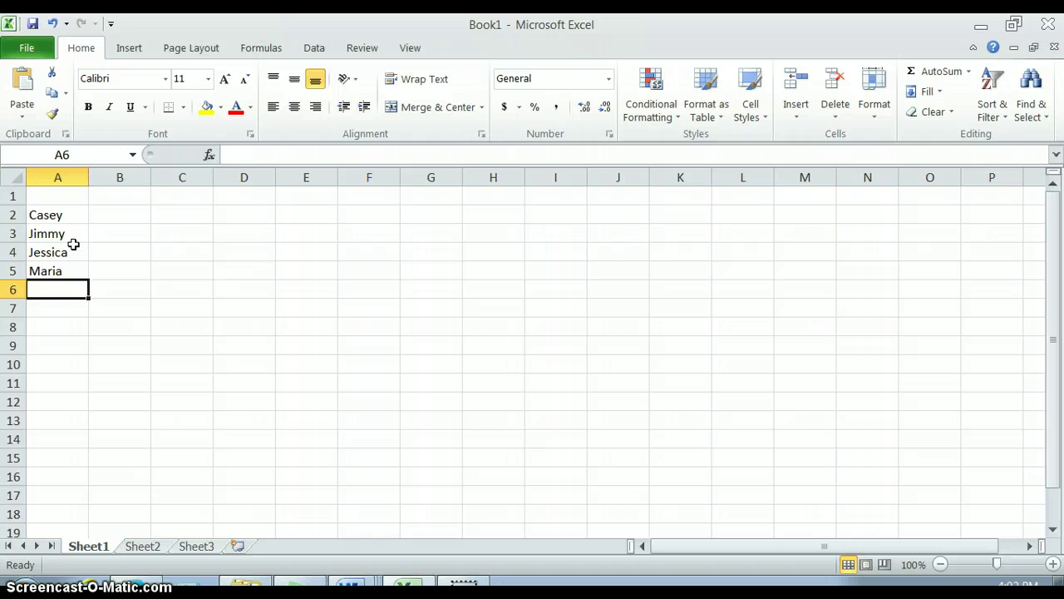
click(13, 214)
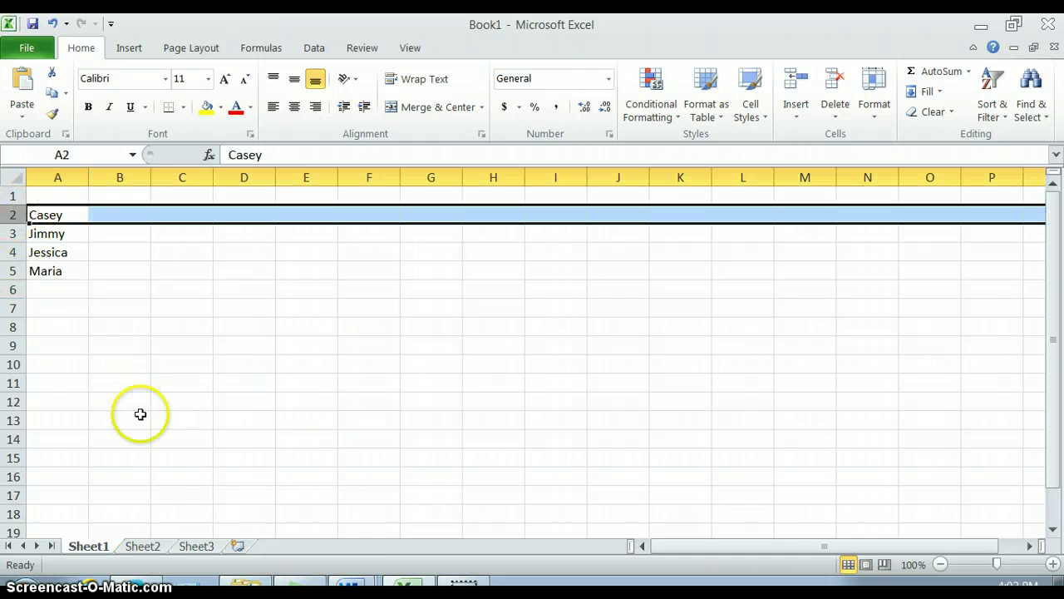
List the cities San Antonio, Dallas and Houston in cells A2 to A4 of Sheet2
click(150, 551)
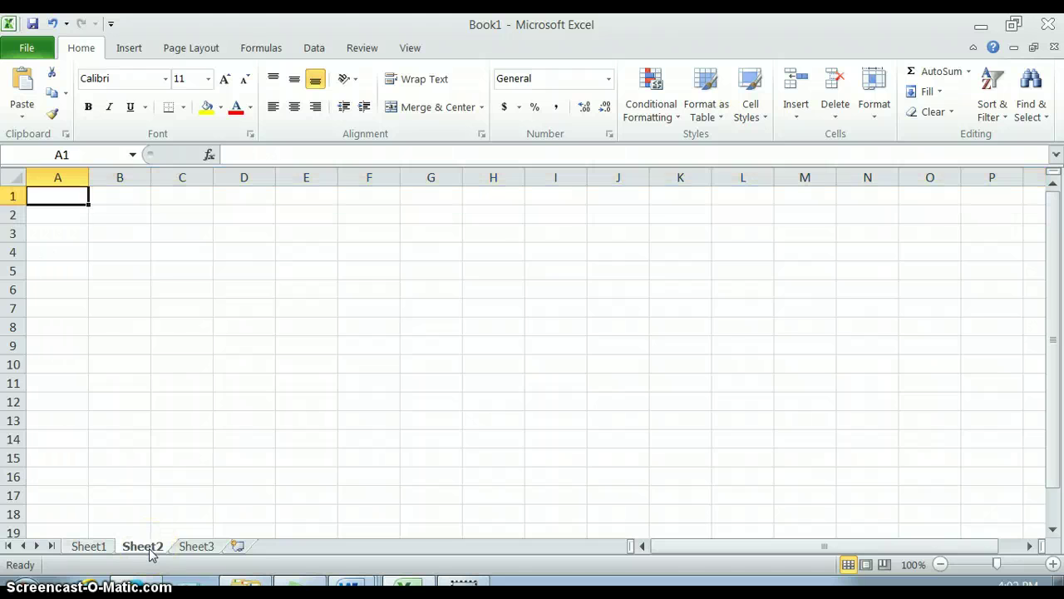
click(57, 217)
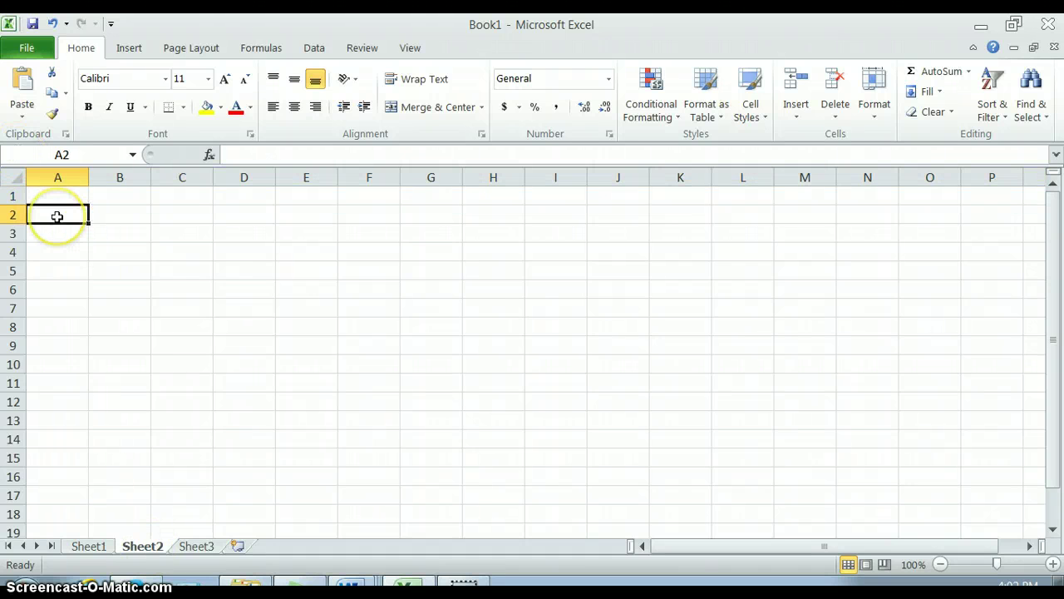
text(San Antonio)
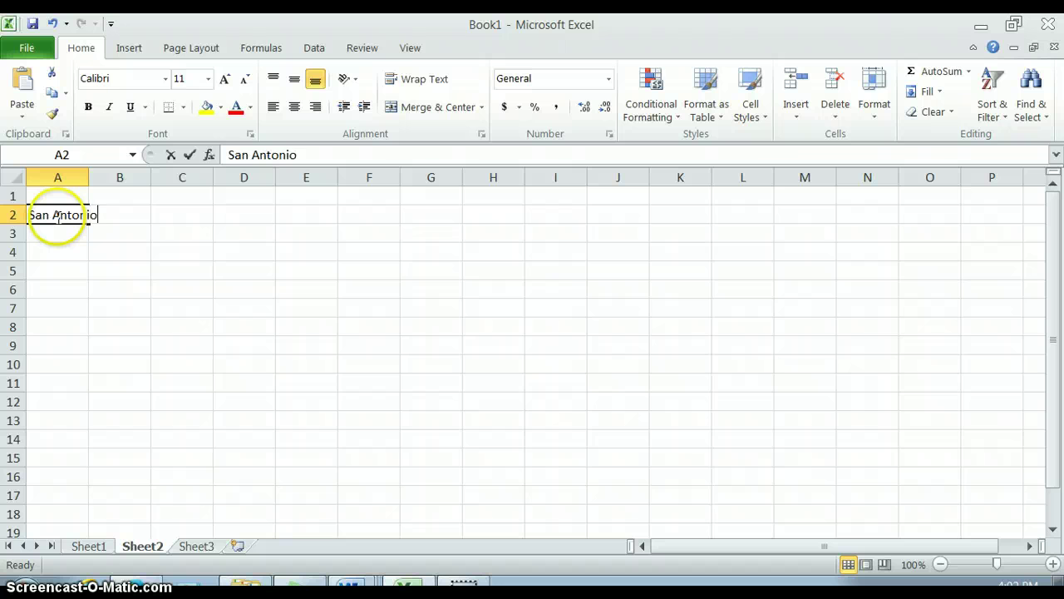
key(Return)
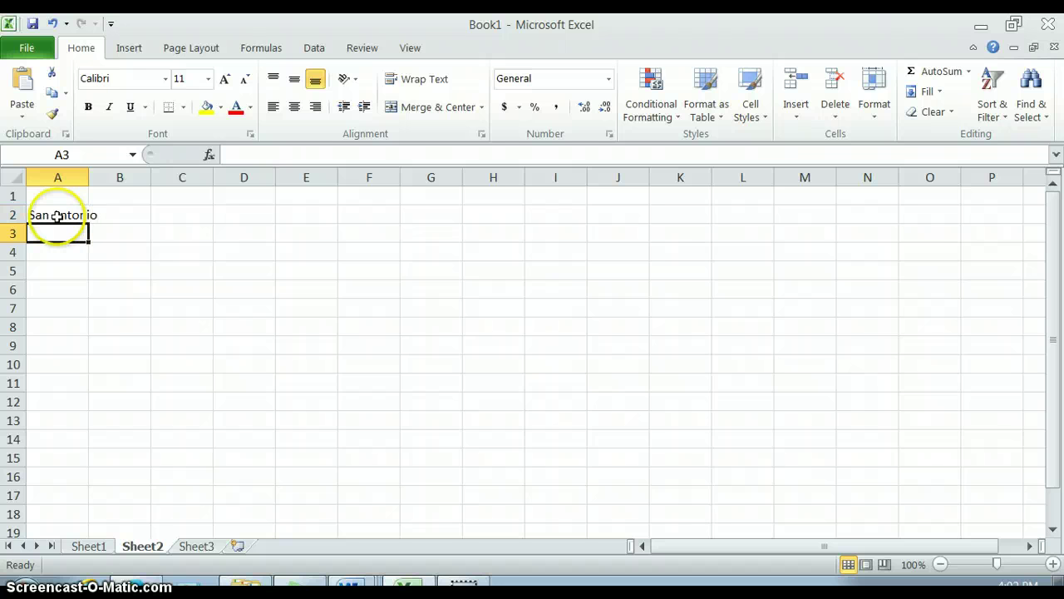
text(Dallas)
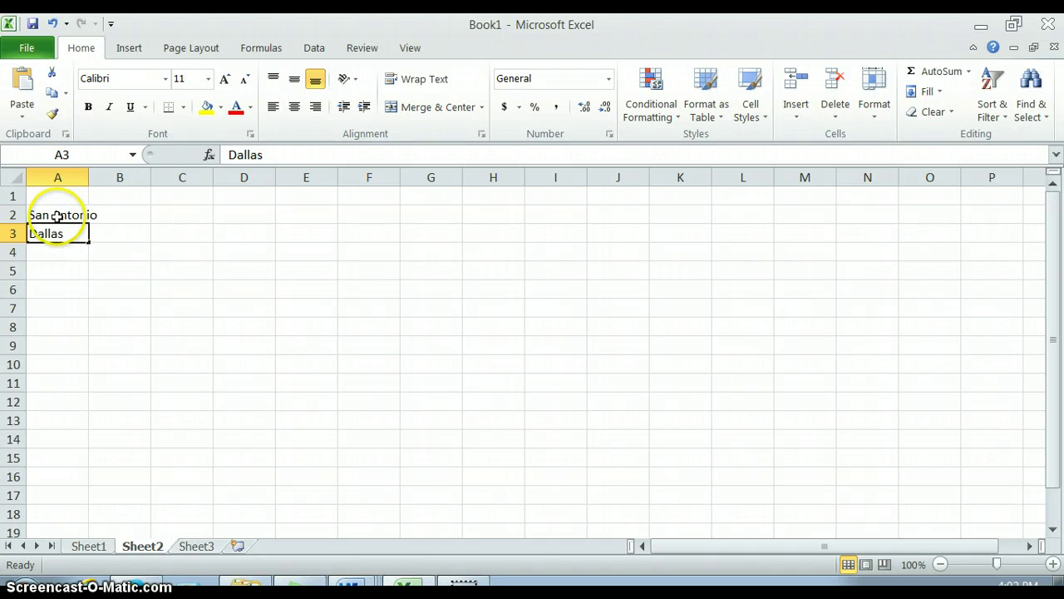
key(Return)
text(Housto)
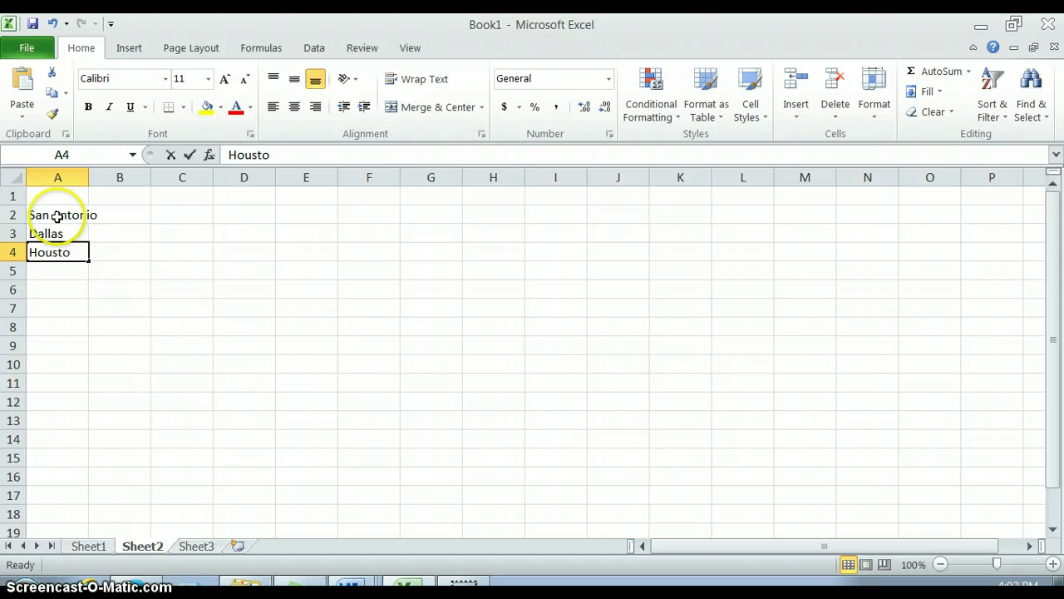
text(n)
Enter the book title "Where the Sidewalk Ends" in cell A2 of Sheet3 and select row 2
click(195, 546)
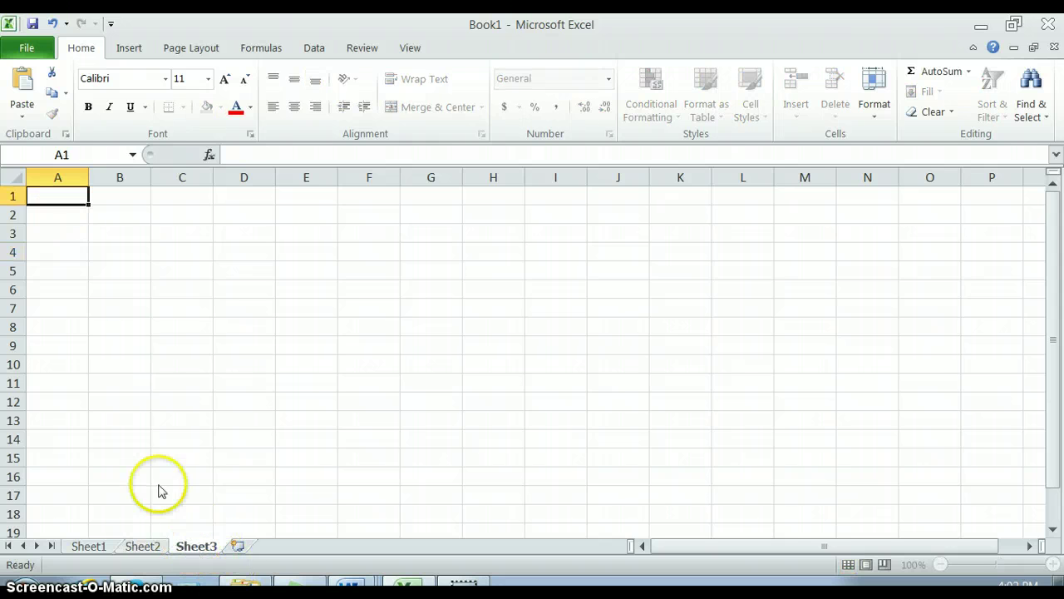
click(46, 216)
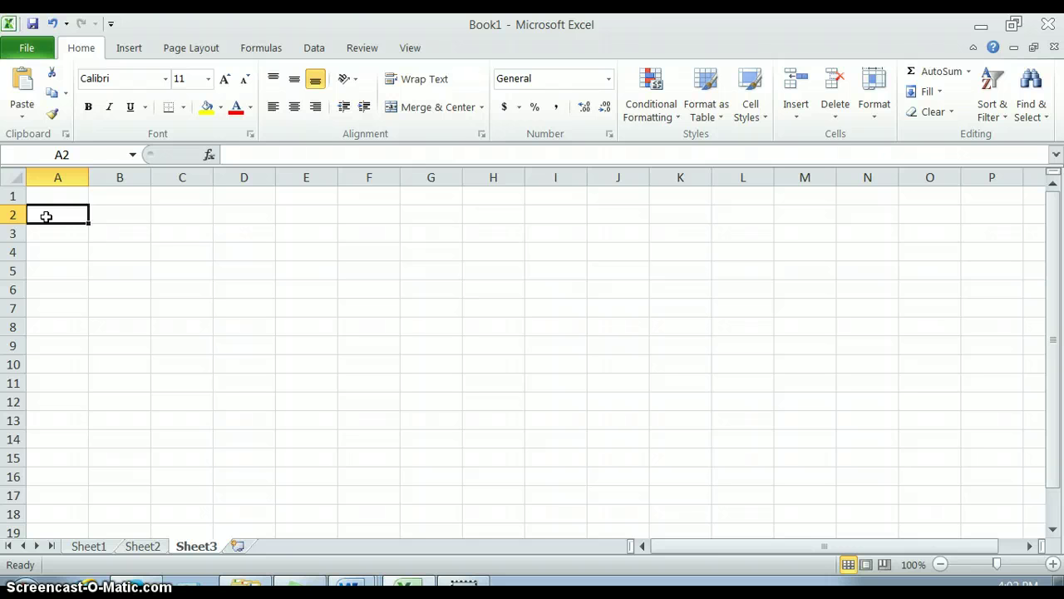
text(Whe)
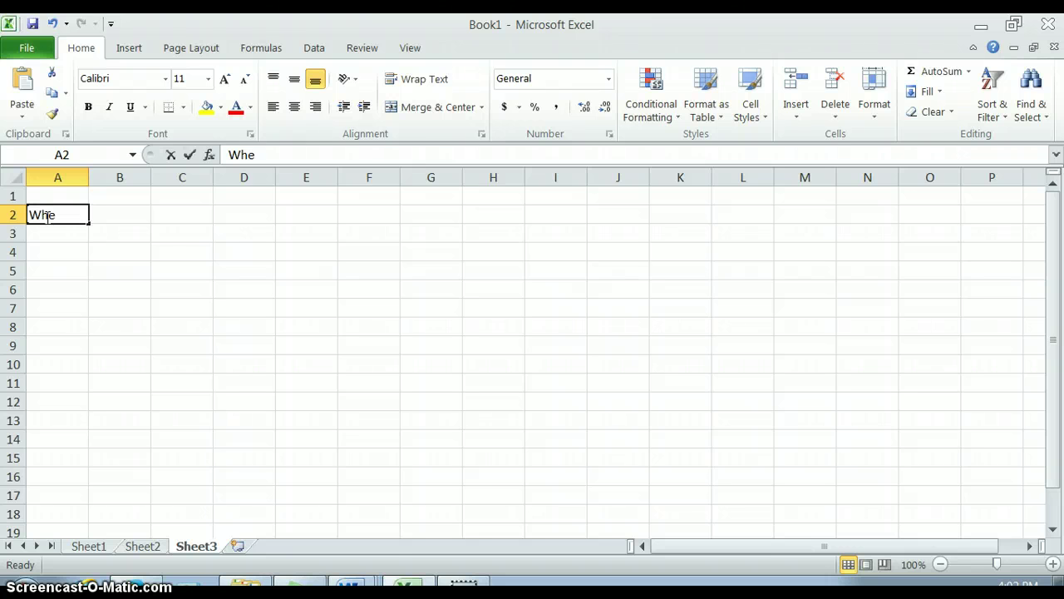
text(re the Sidewalk)
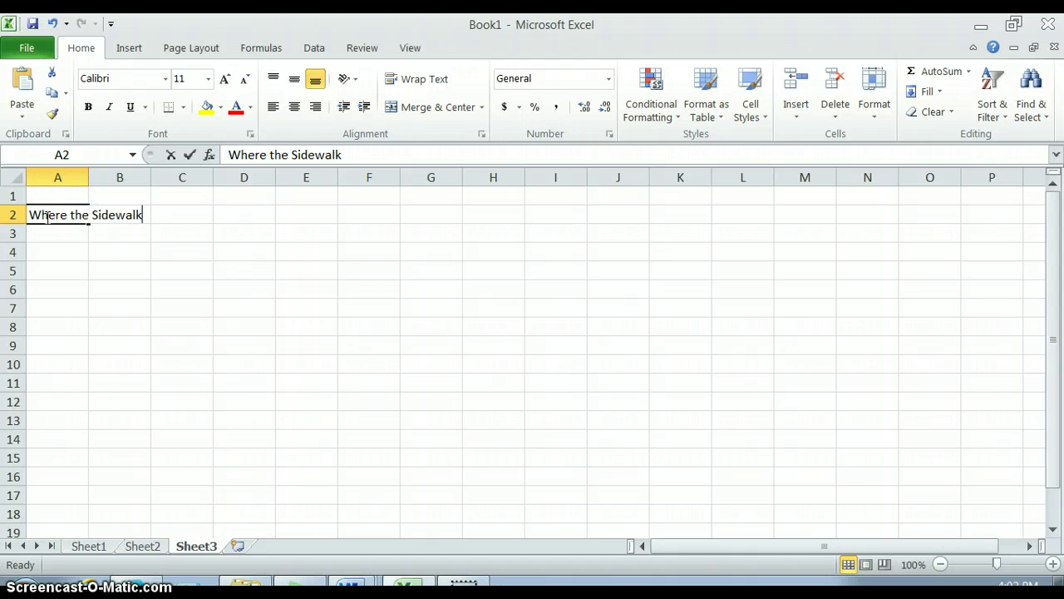
text( Ends)
click(12, 214)
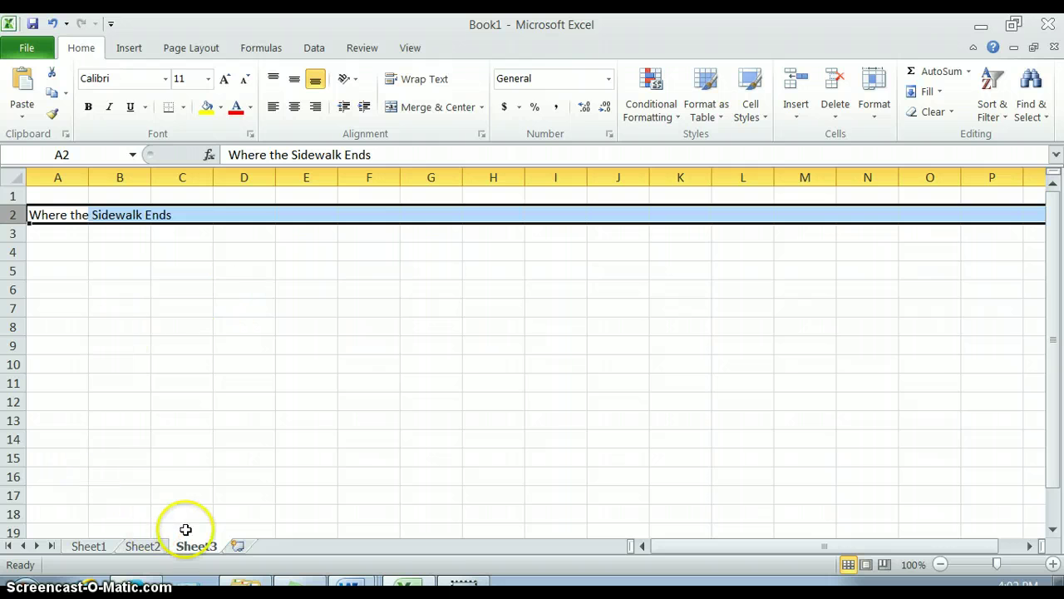
Consult the one variable, one column rule in Word's Dataset Tip Sheet F13 document and return to the Excel workbook
click(351, 586)
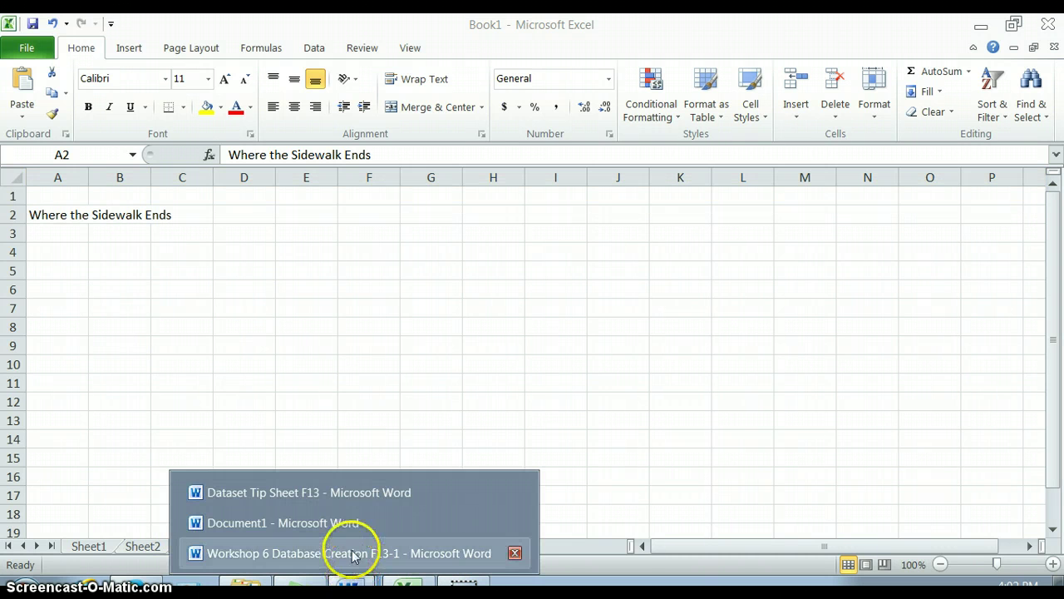
click(364, 494)
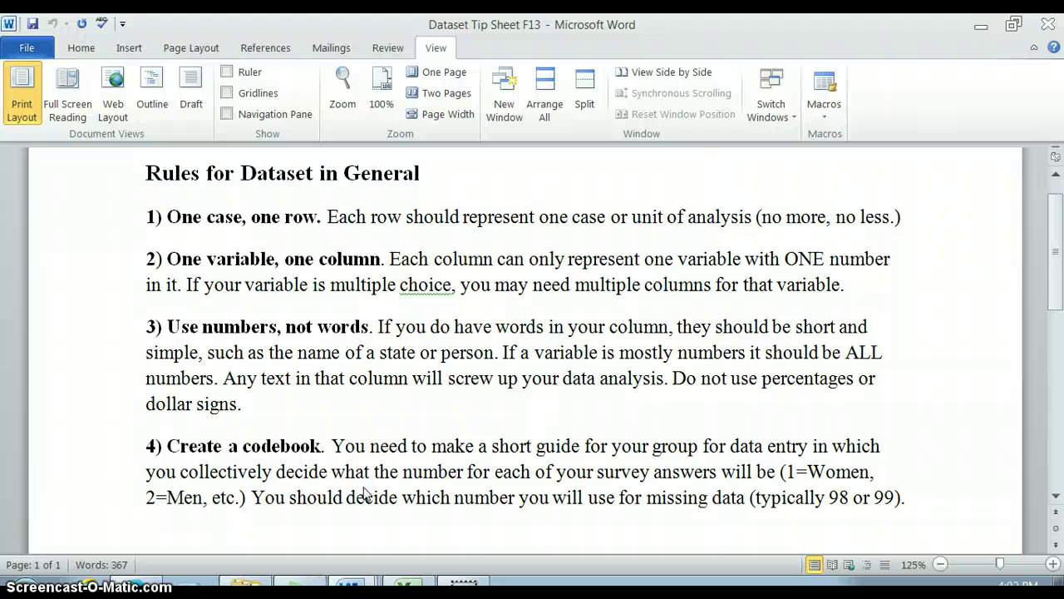
click(408, 586)
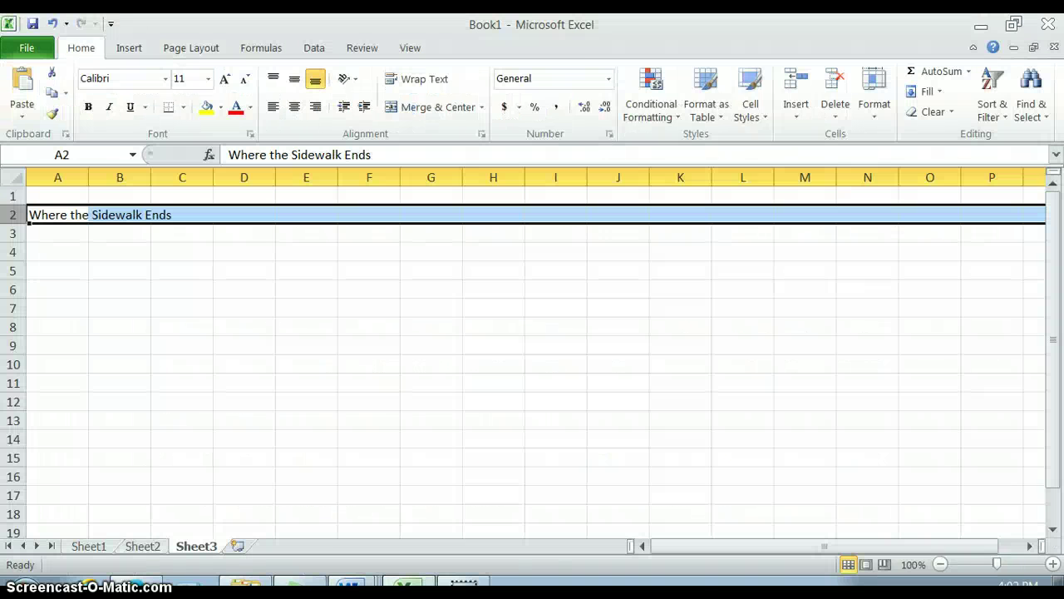
Add the column heading "Age" in cell B1 of Sheet1
click(168, 197)
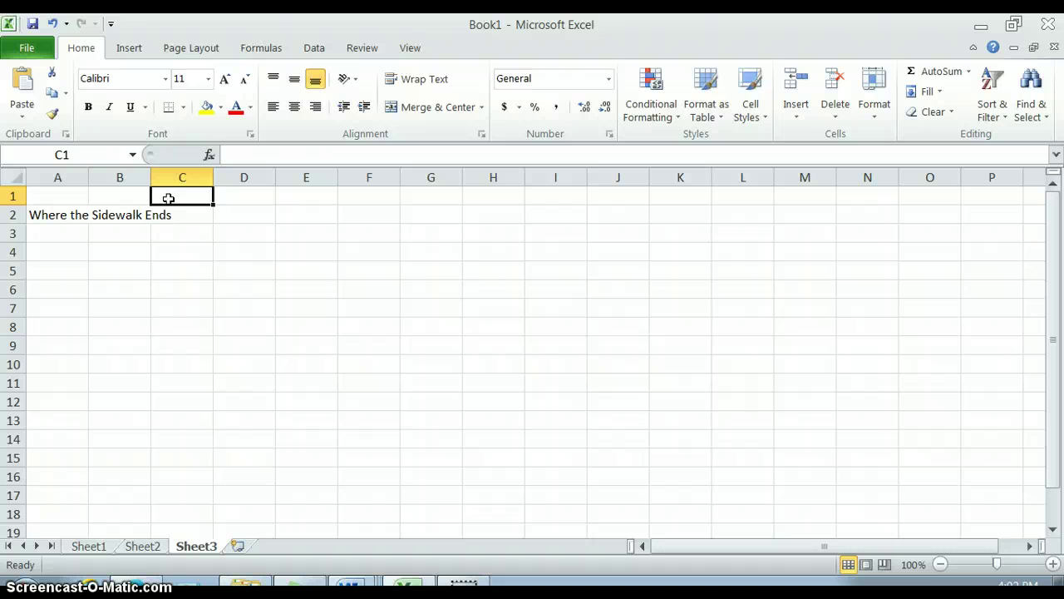
click(99, 549)
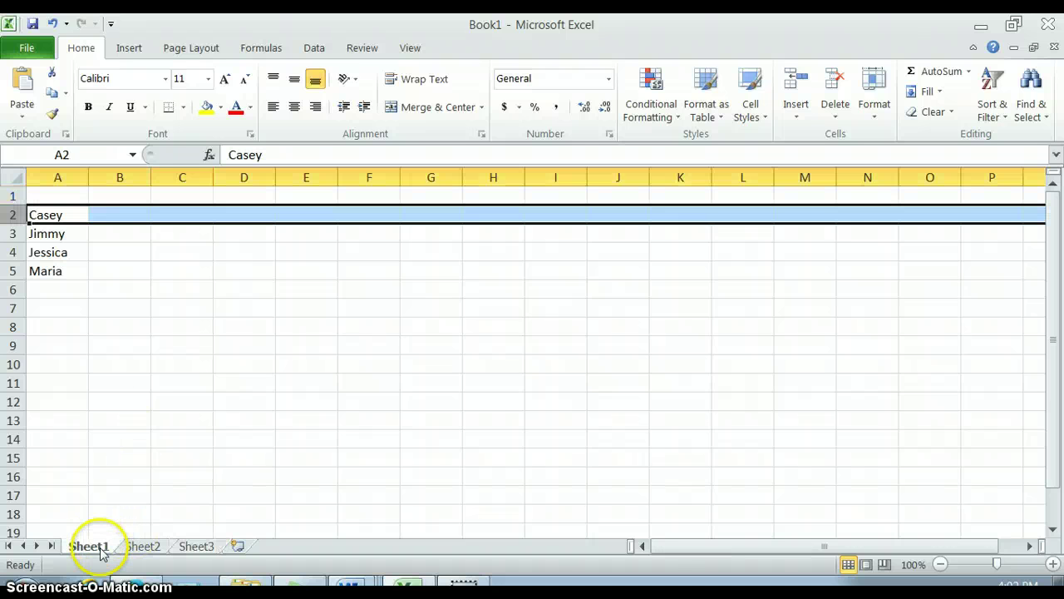
click(131, 194)
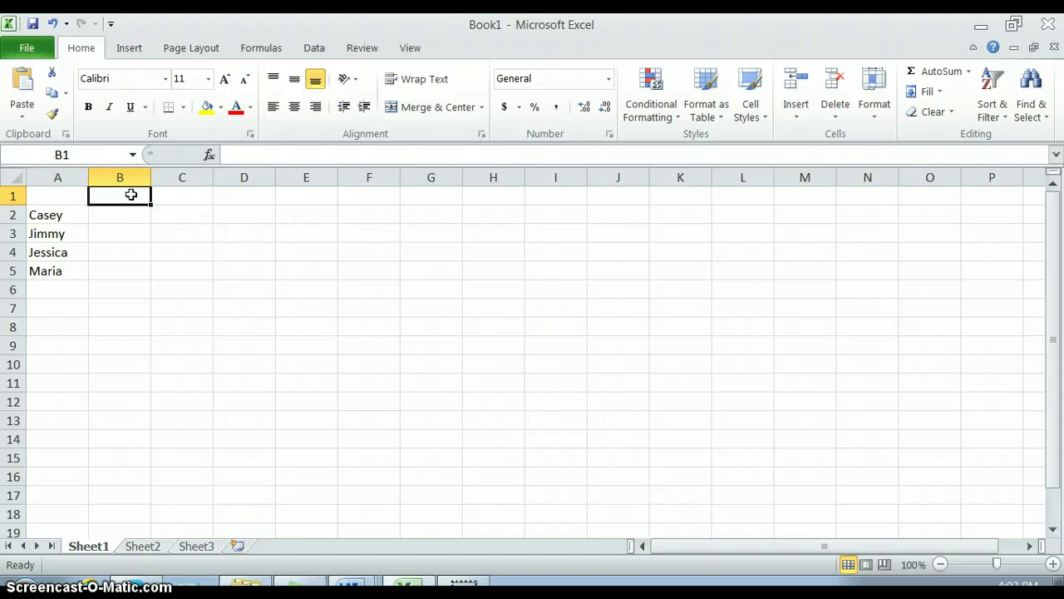
text(Age)
key(Return)
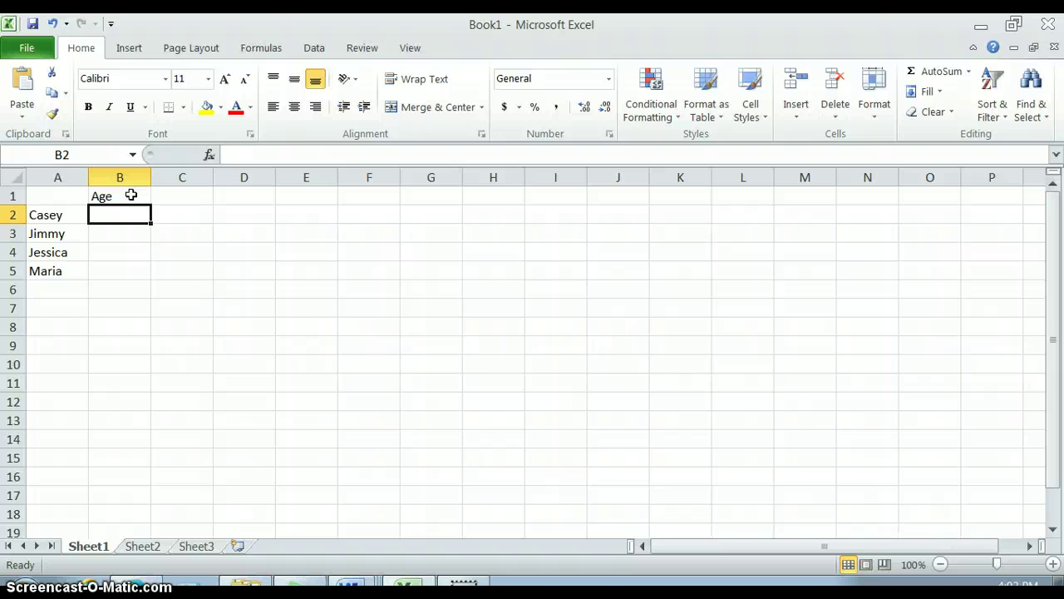
Fill the Age column beside the four names with 18, 15, 25 and 32 in cells B2 to B5
text(18)
key(Return)
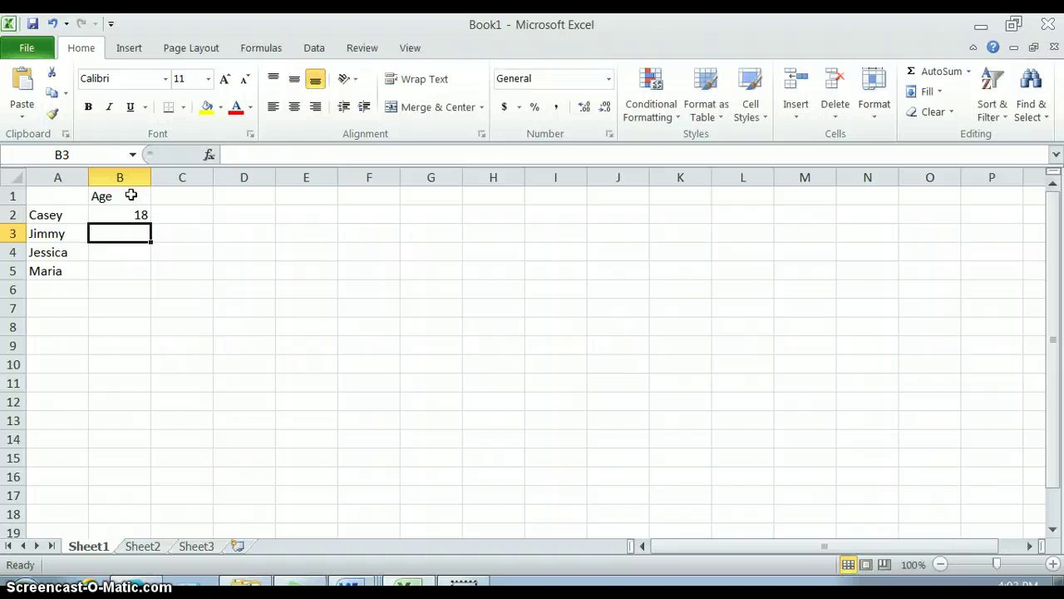
text(15)
key(Return)
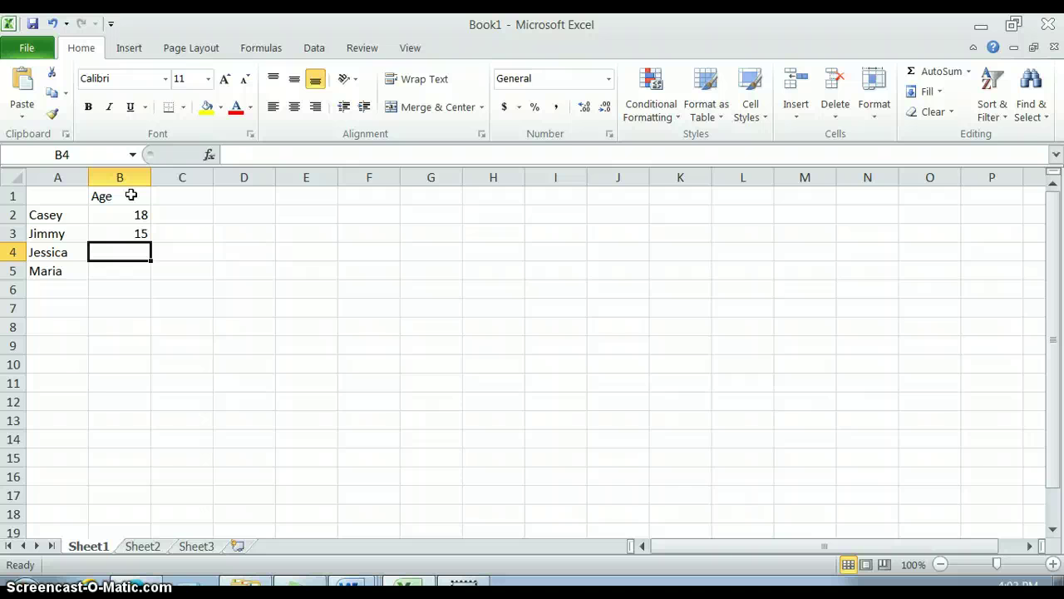
text(25)
key(Return)
text(32)
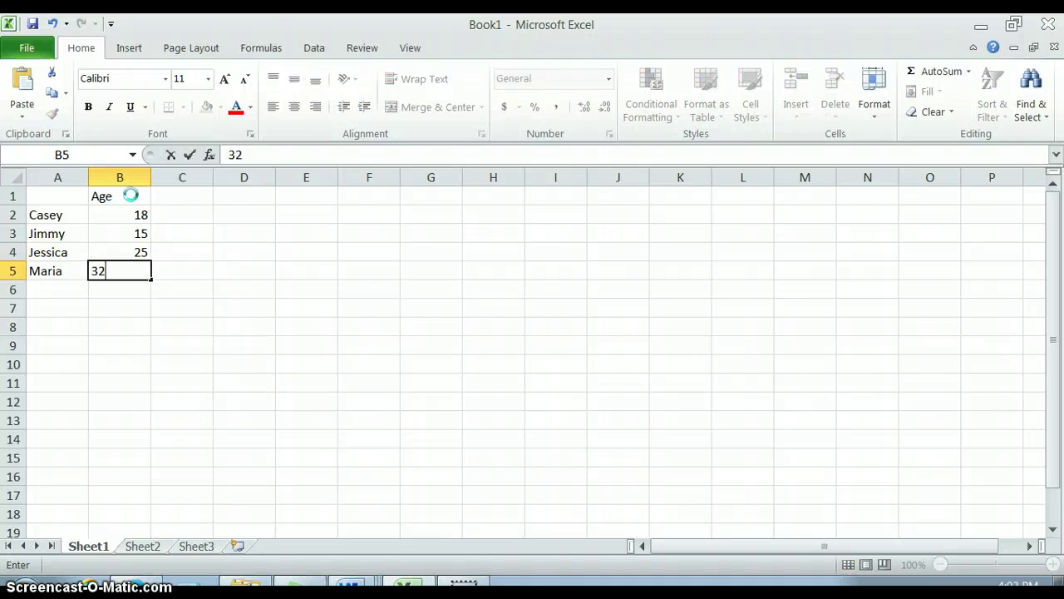
Confirm the last age in cell B5 and add the column heading "Clubs" in cell C1
key(Return)
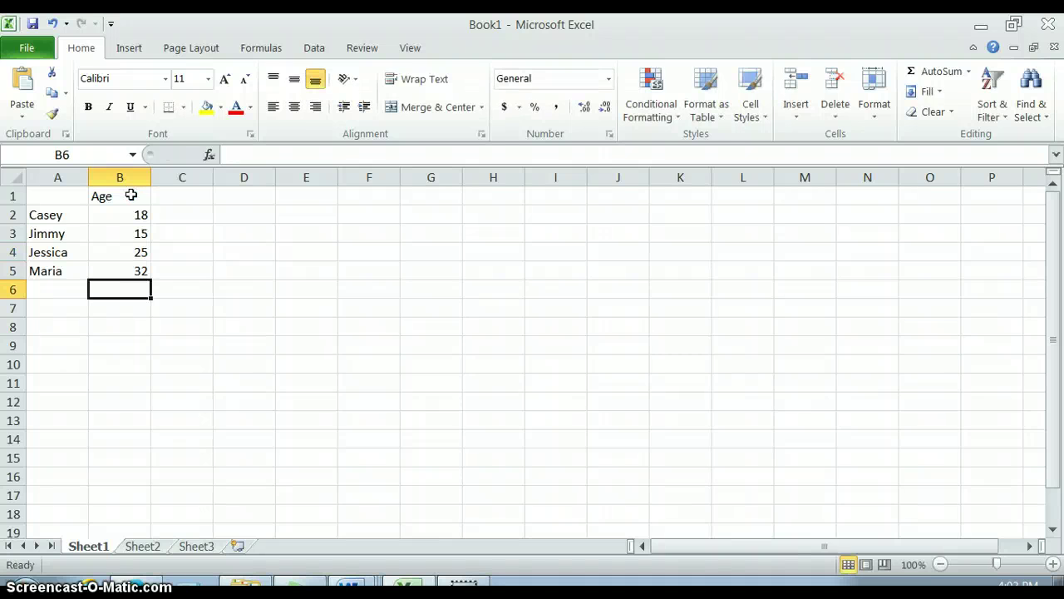
click(188, 200)
click(138, 213)
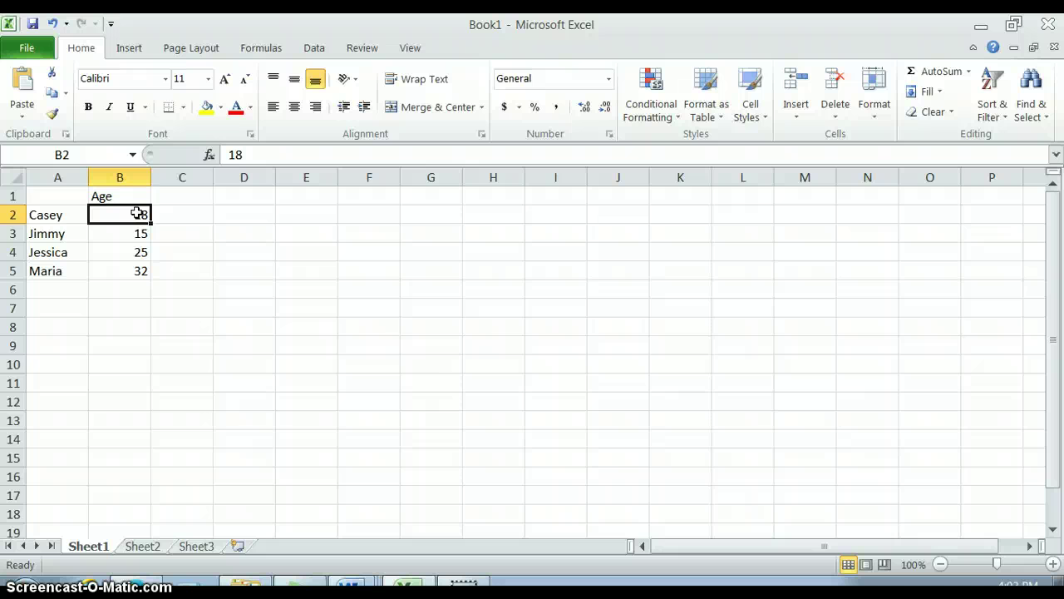
click(168, 194)
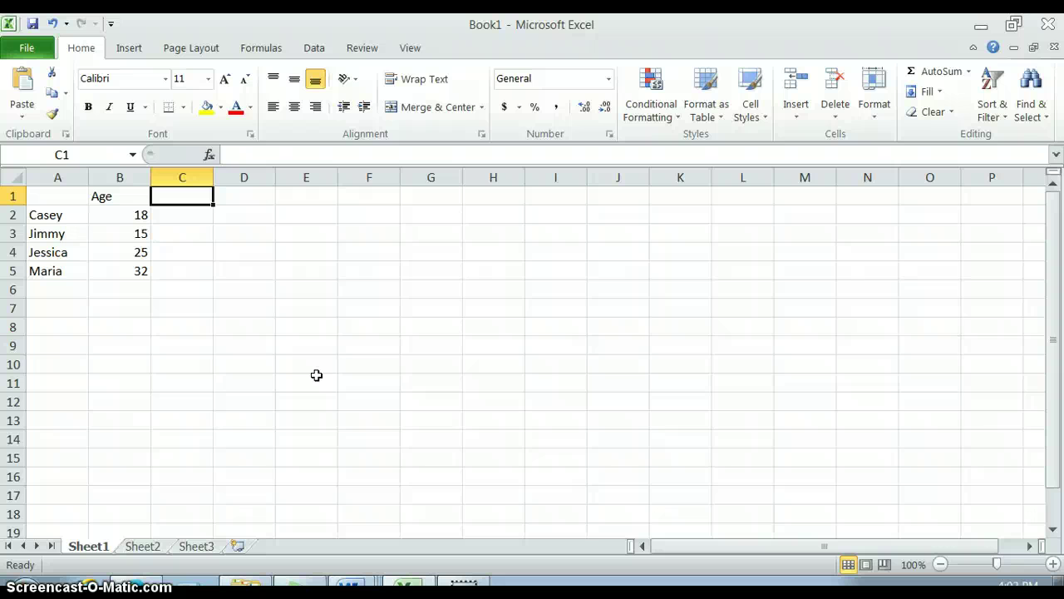
text(clubs)
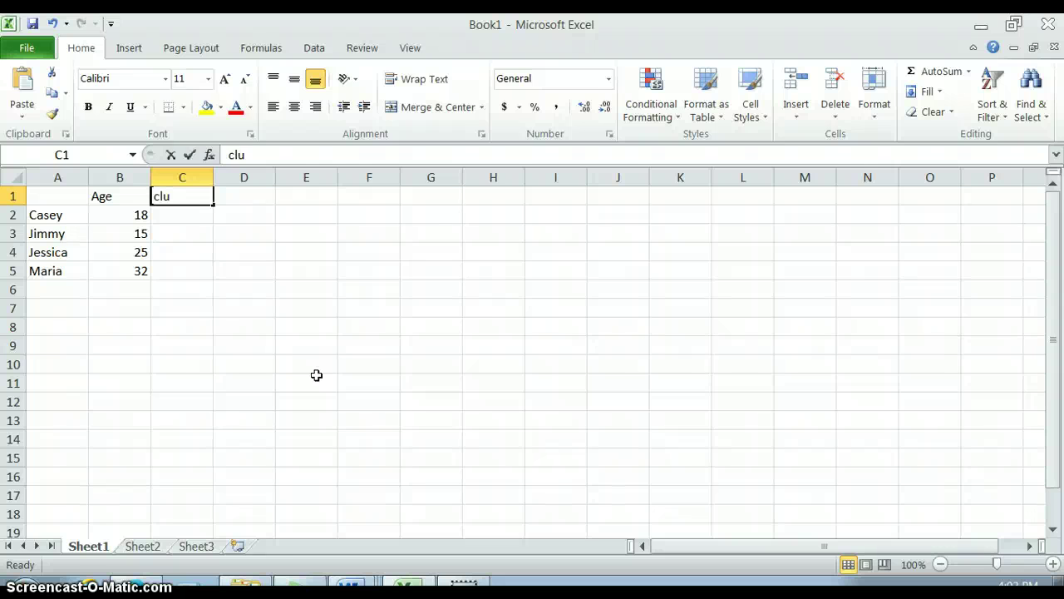
key(BackSpace)
key(BackSpace)
key(BackSpace)
key(BackSpace)
key(BackSpace)
text(Clubs)
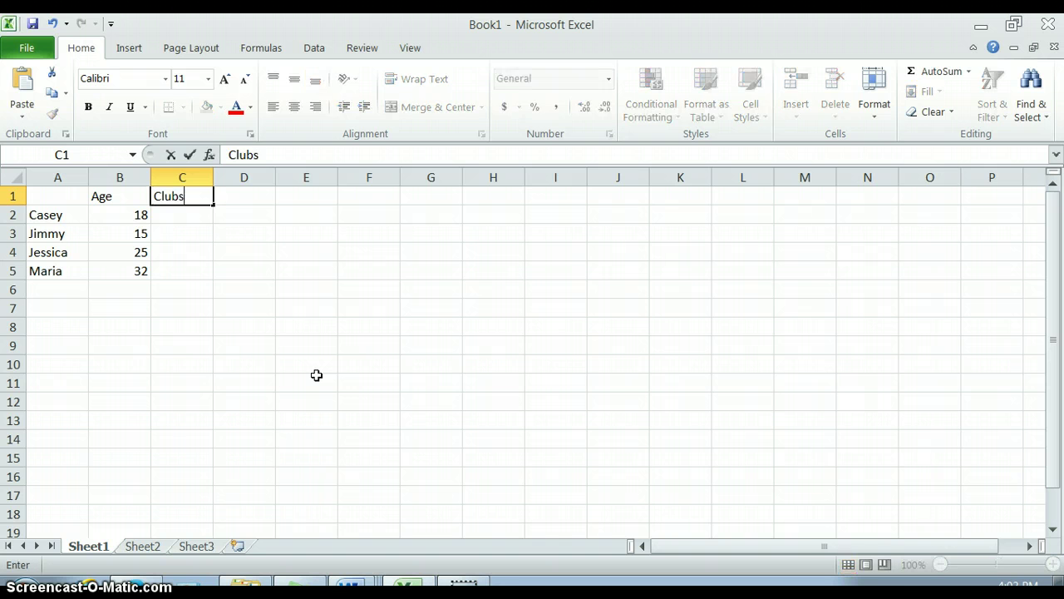
key(Return)
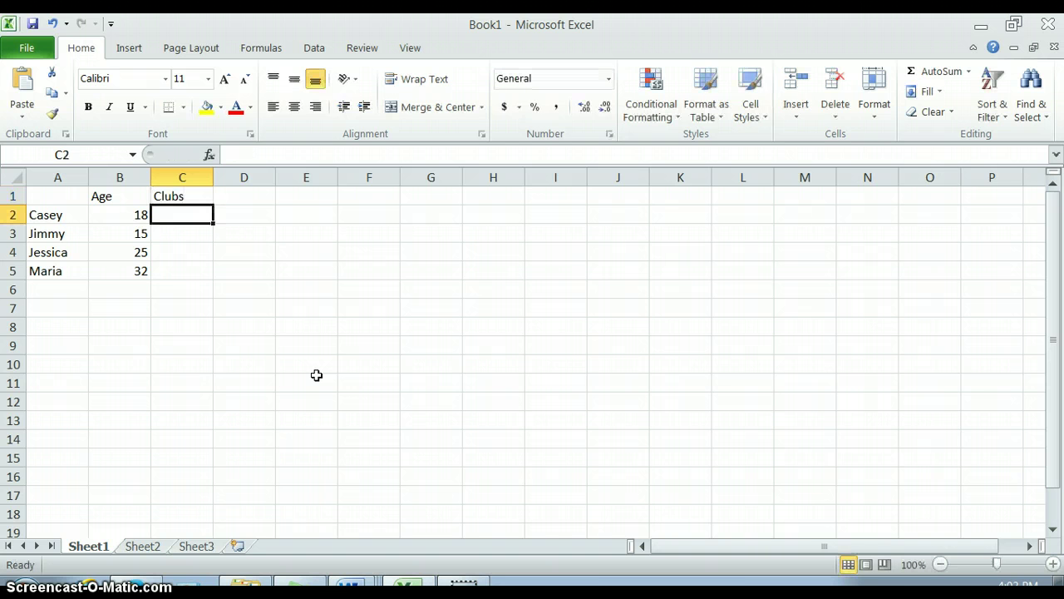
Enter "TUVAC, Chinese Student Association" as the first case's clubs in cell C2
text(Al)
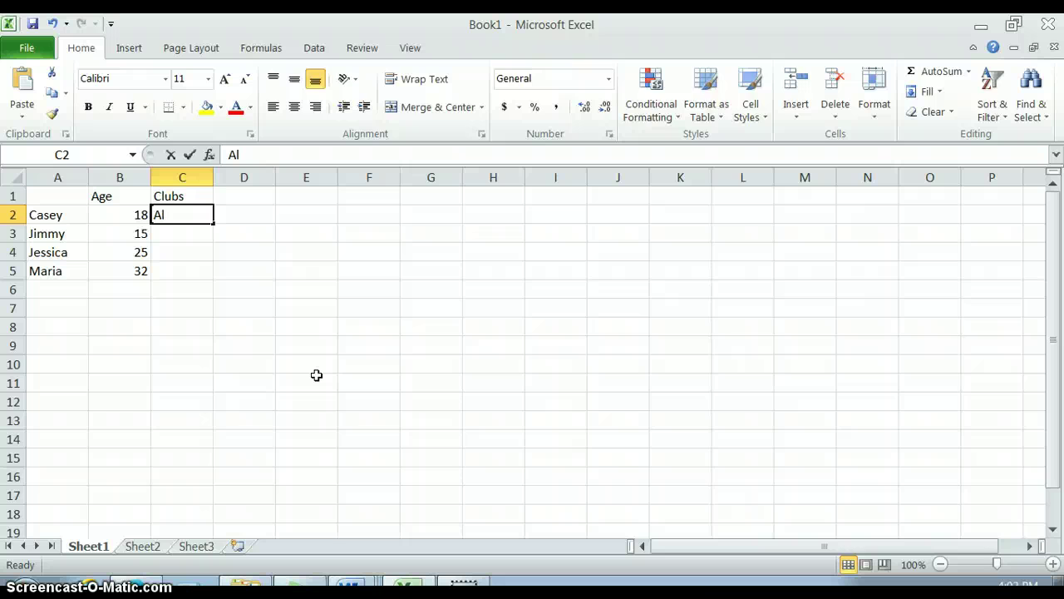
key(BackSpace)
key(BackSpace)
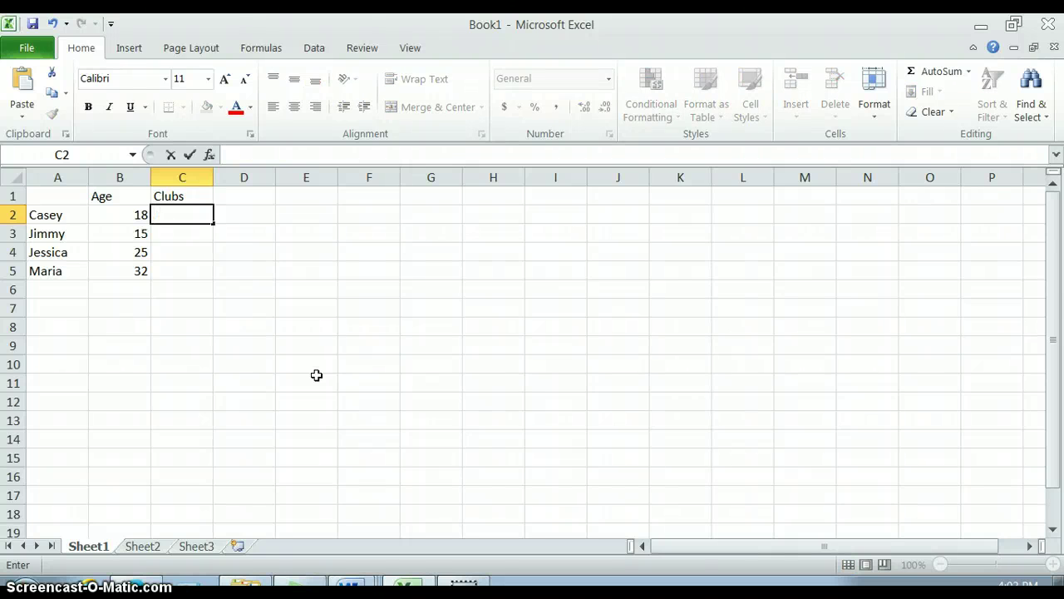
text(TUVAC, Chin)
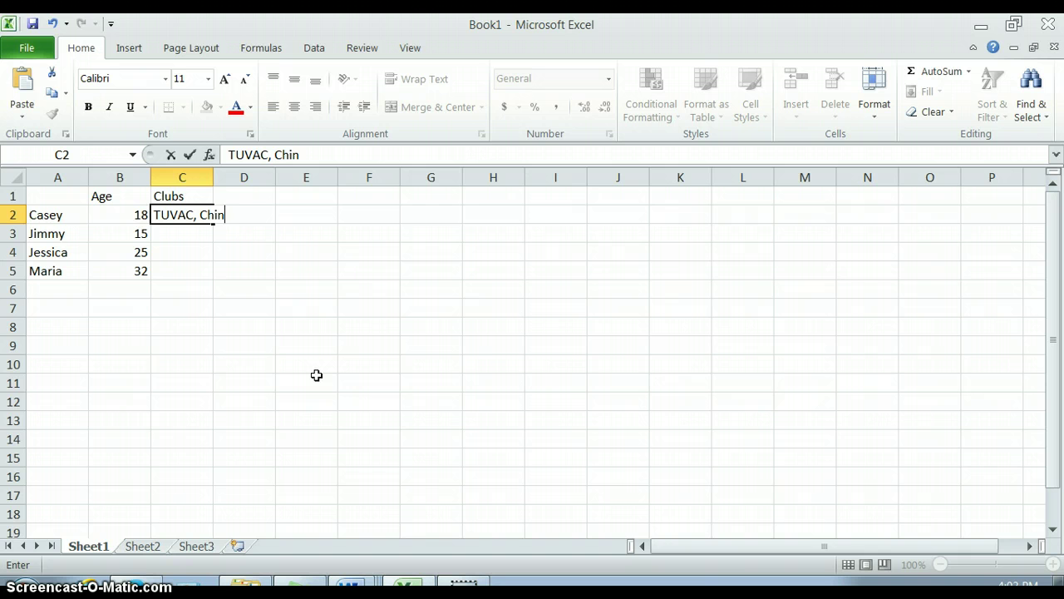
text(ese Student As)
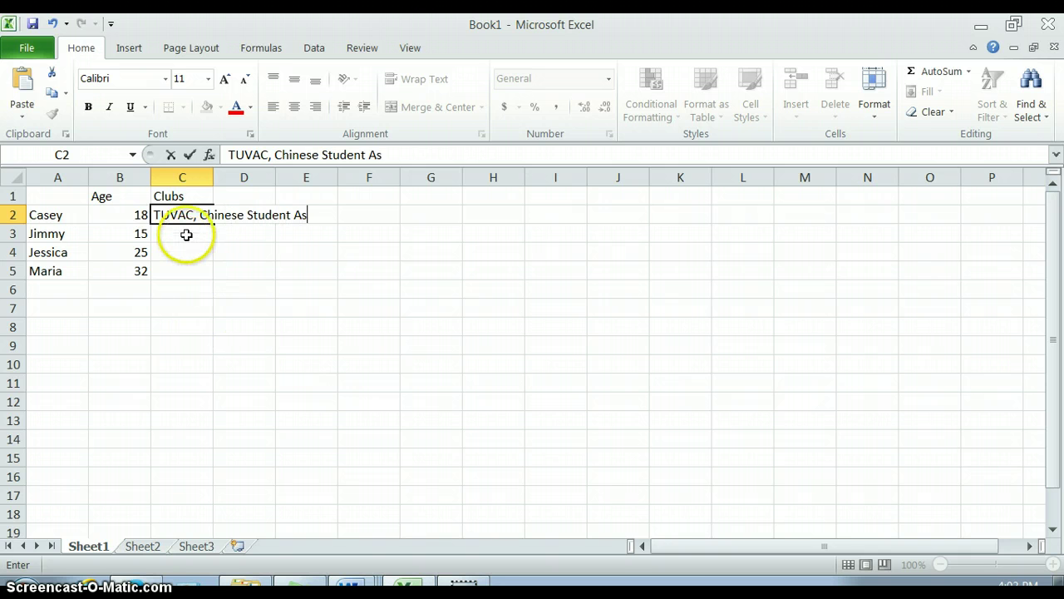
text(sociation)
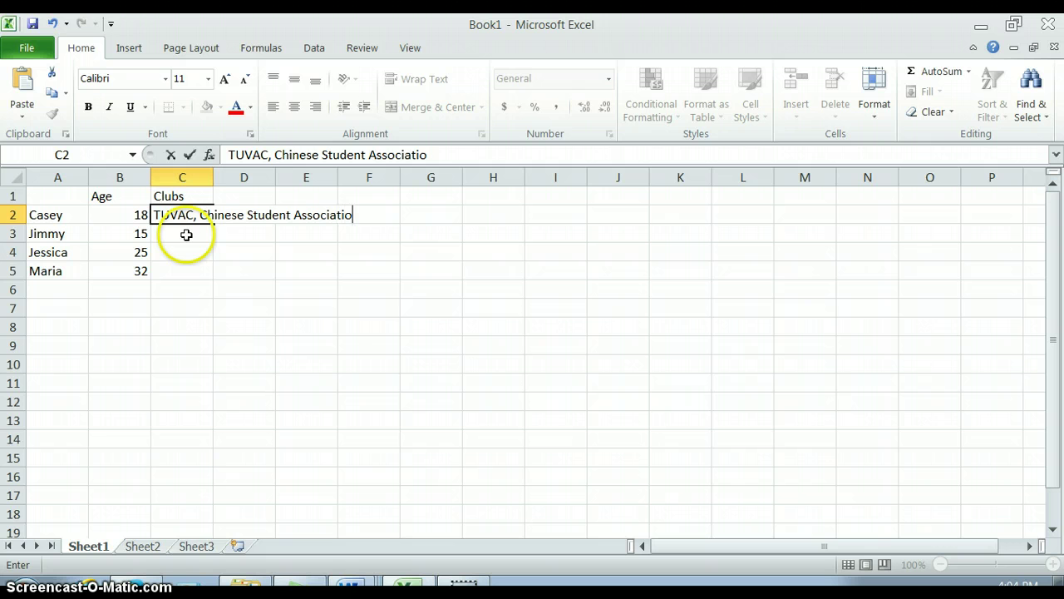
key(Return)
Enter "Lacrosse" in cell C3 and "Math Club, TUVAC" in cell C4 of the Clubs column
text(La)
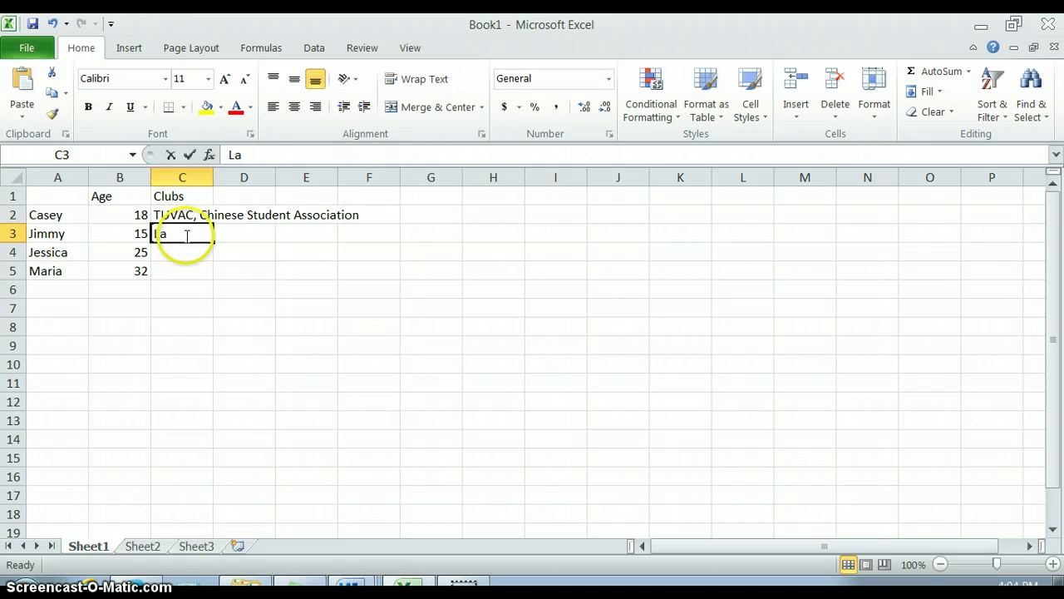
text(crosse)
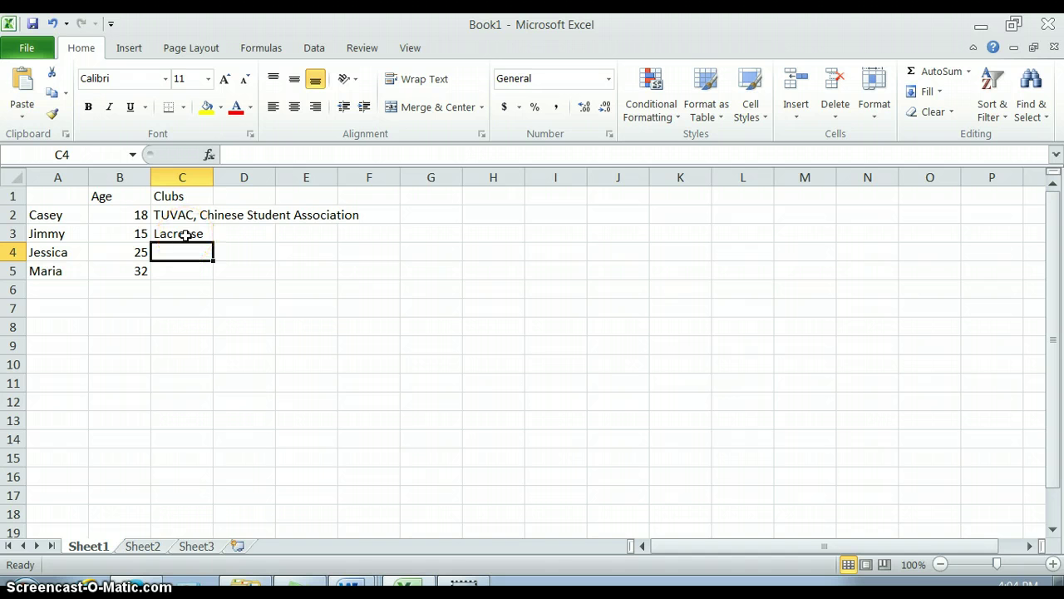
text(Math)
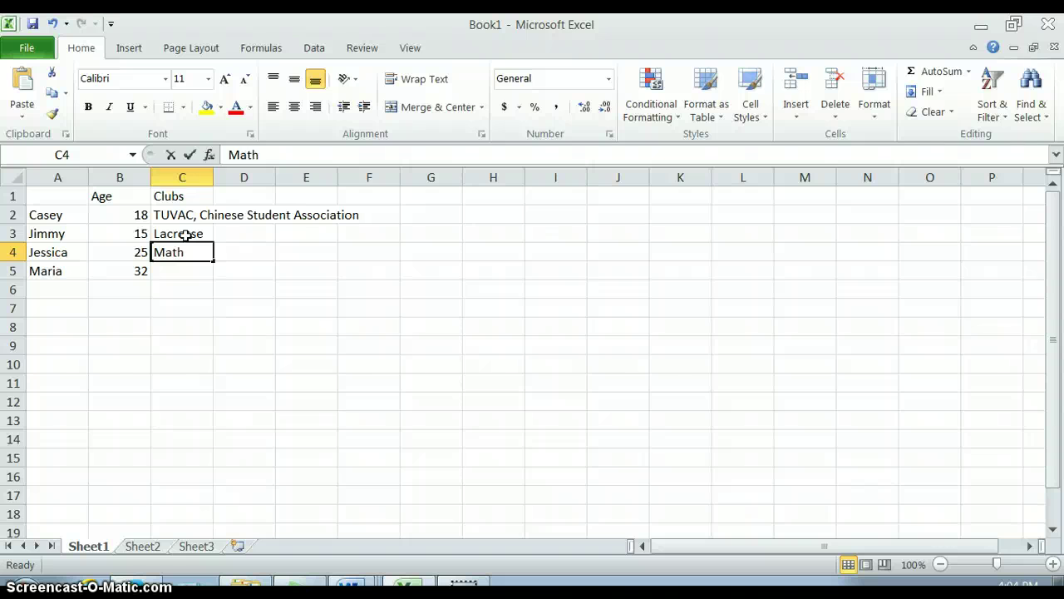
text( Club, T)
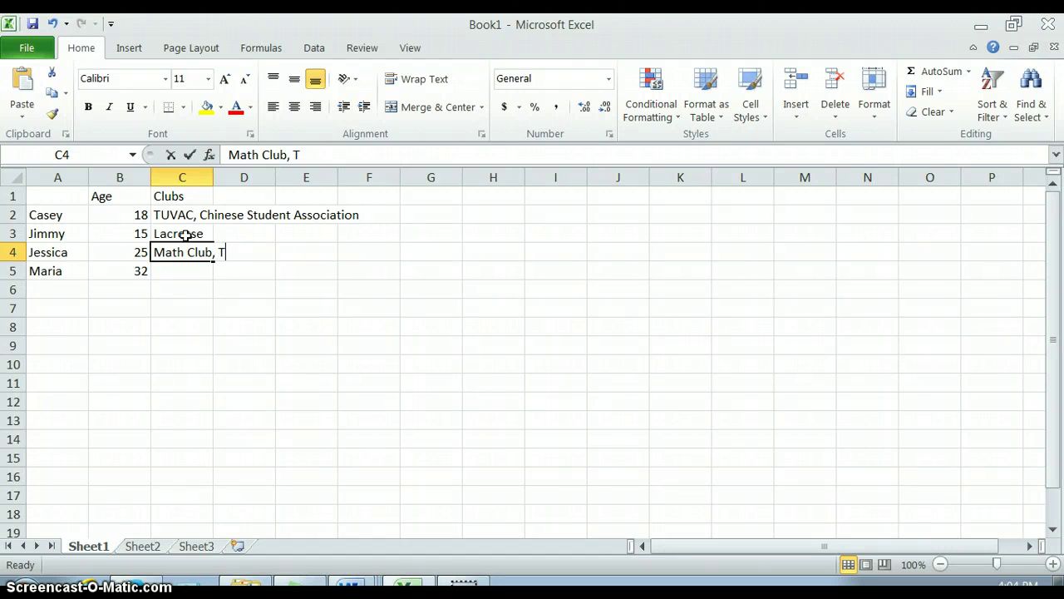
text(UVAC)
click(191, 273)
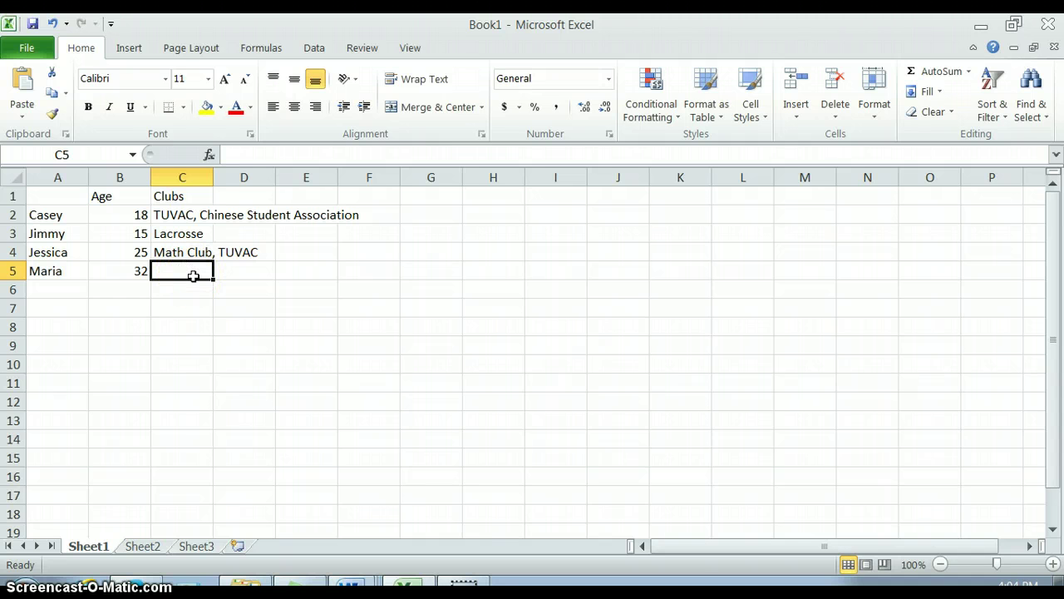
Examine the clubs entry in C2, consult the check-all-that-apply question in Word's Workshop 6 Database Creation F13-1 document, and return to the Excel workbook
click(170, 213)
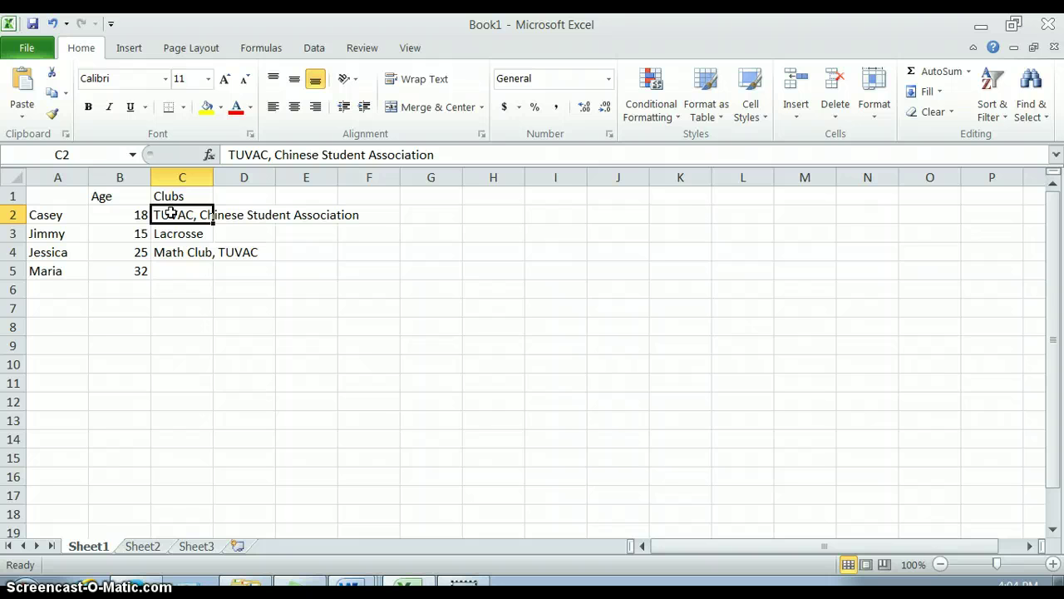
click(170, 213)
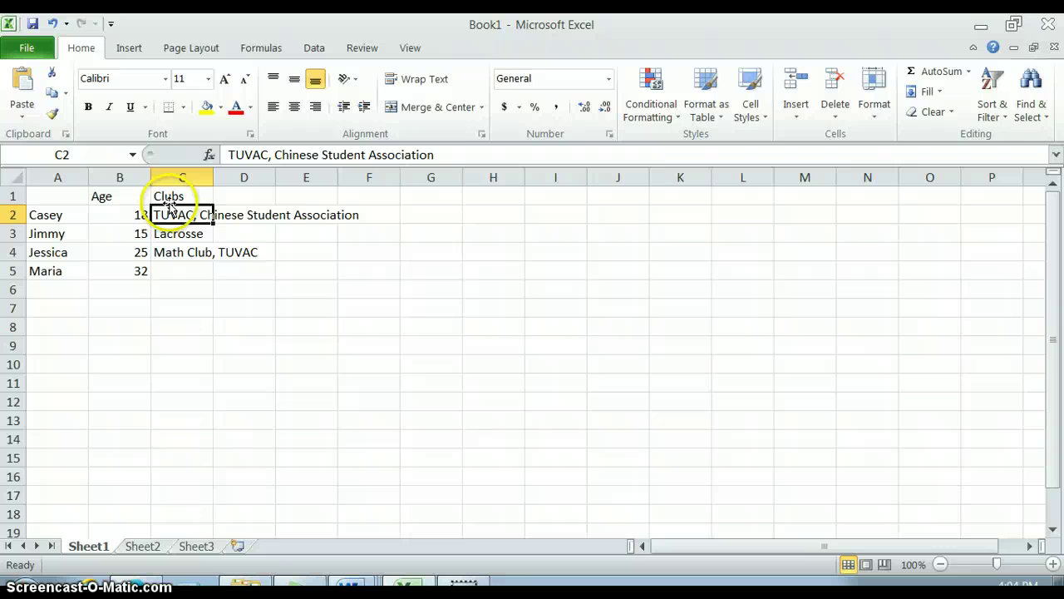
click(174, 213)
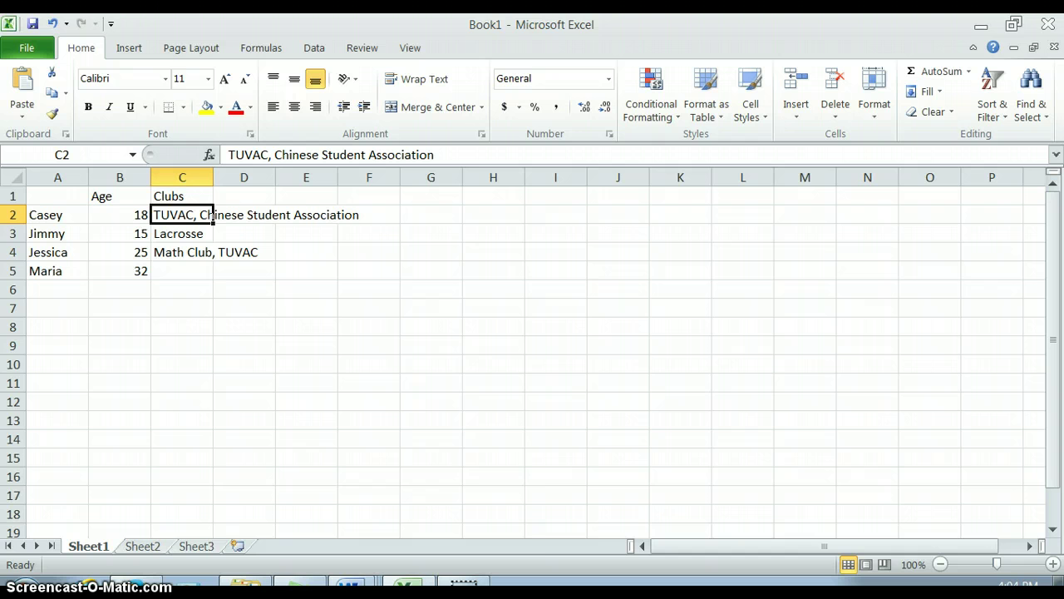
click(353, 585)
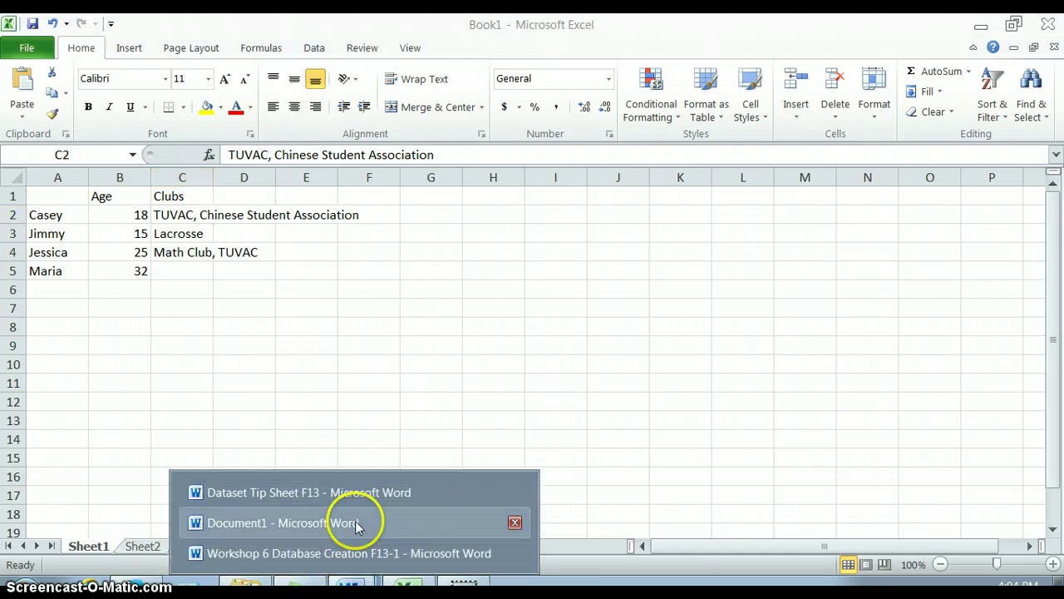
click(363, 552)
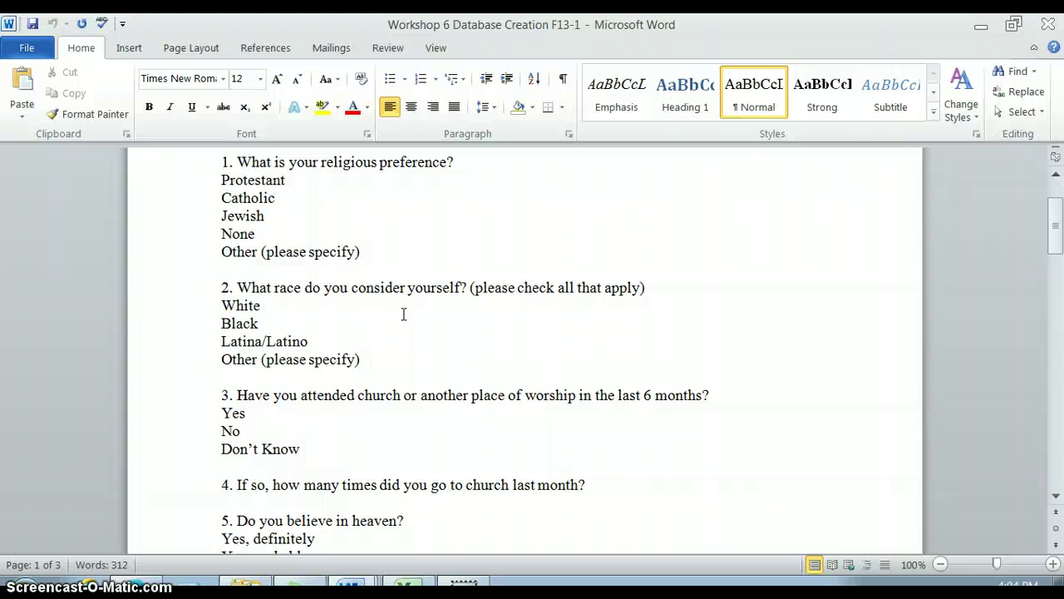
click(407, 587)
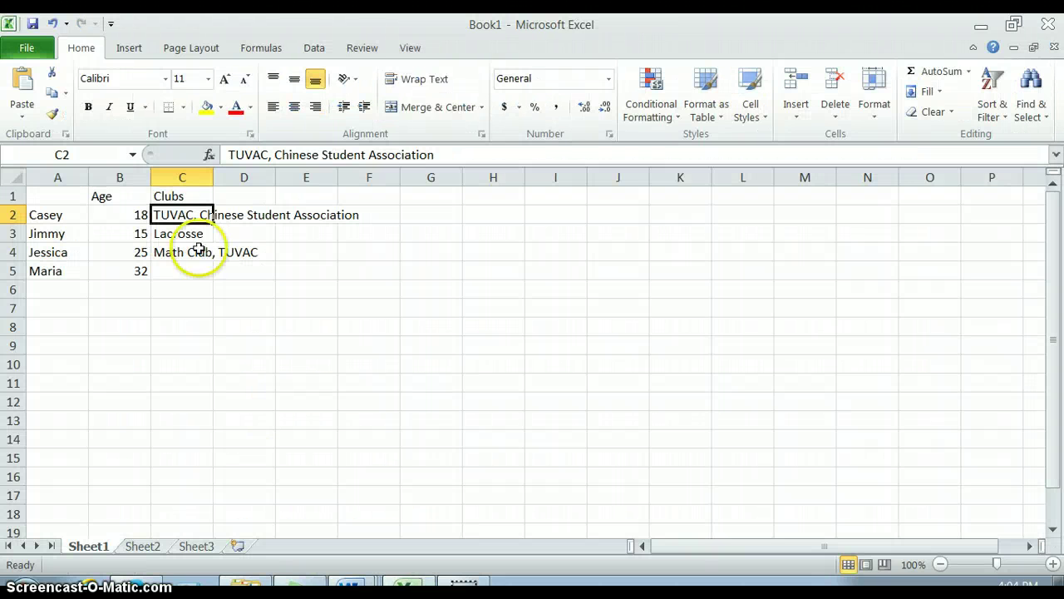
Add the column heading "TUVAC" in cell D1, beside the Clubs heading
double_click(180, 194)
text(s)
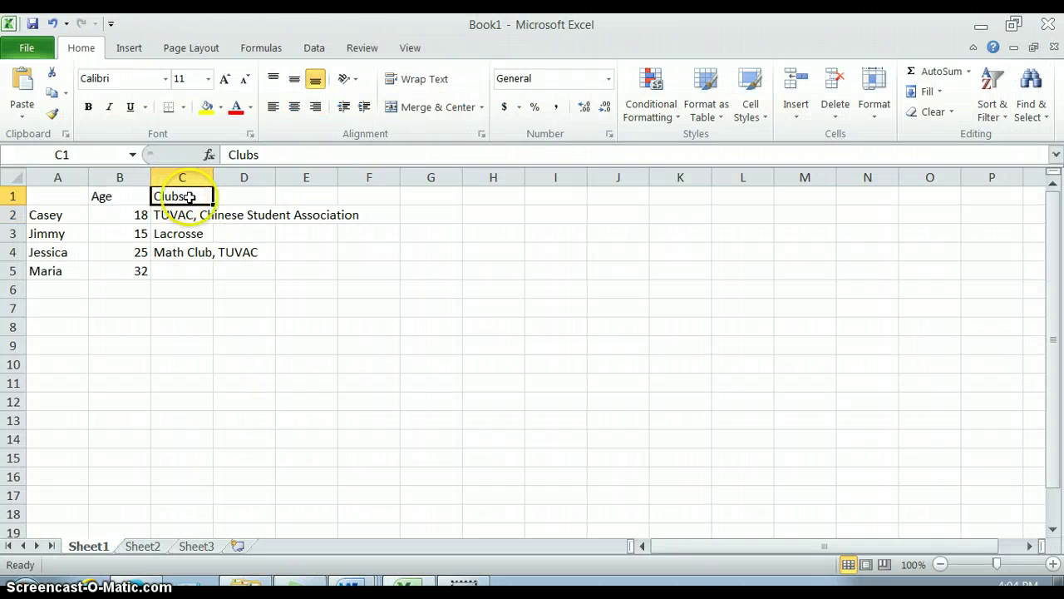
click(237, 194)
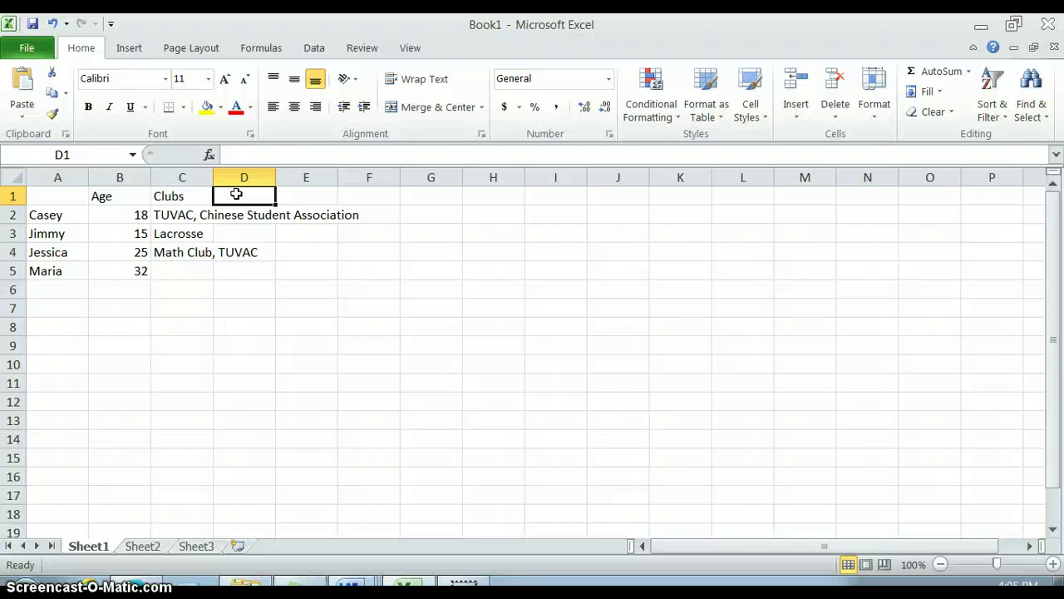
text(TUVAC)
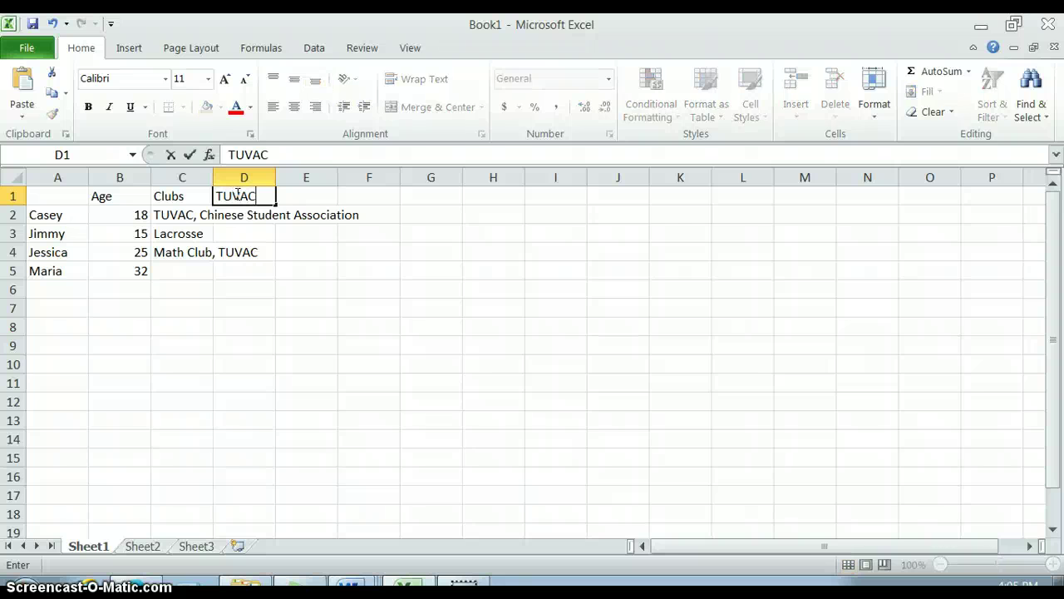
key(Return)
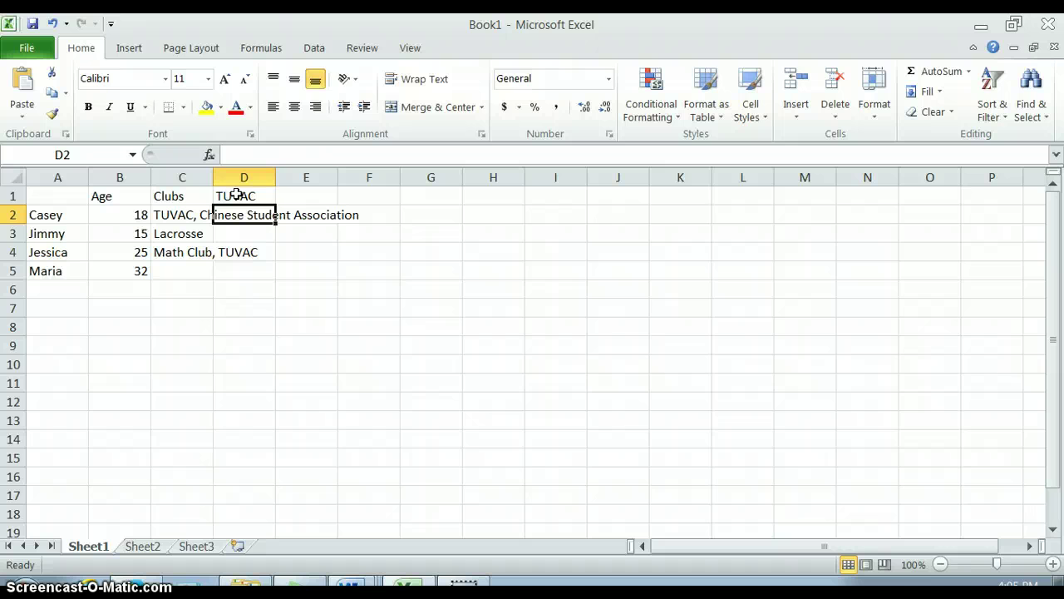
Code TUVAC membership for the four cases with 1, 0, 1 and 0 in cells D2 to D5
text(1)
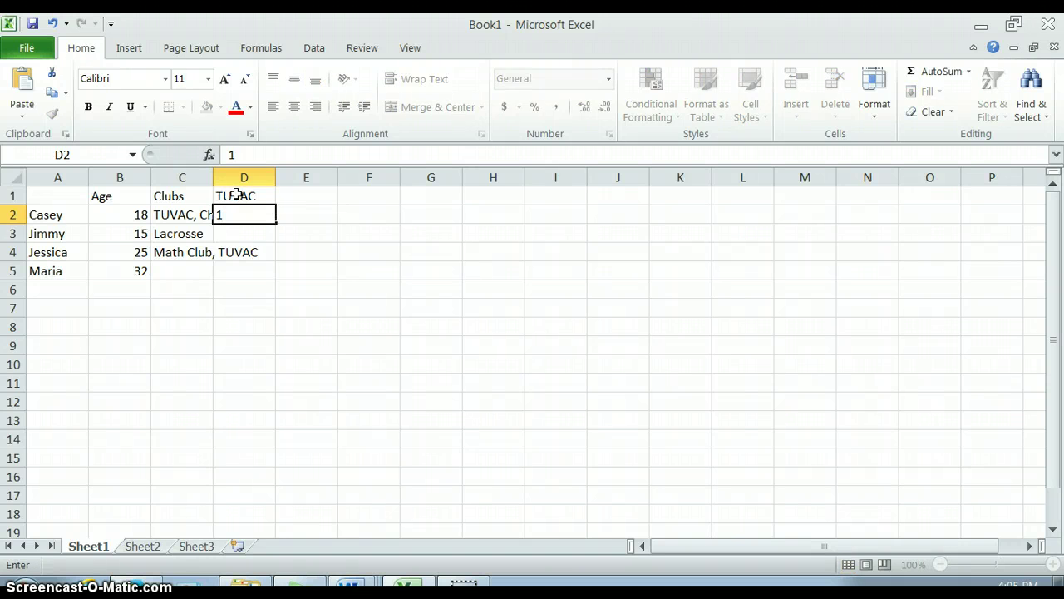
key(Return)
text(0)
key(Return)
text(1)
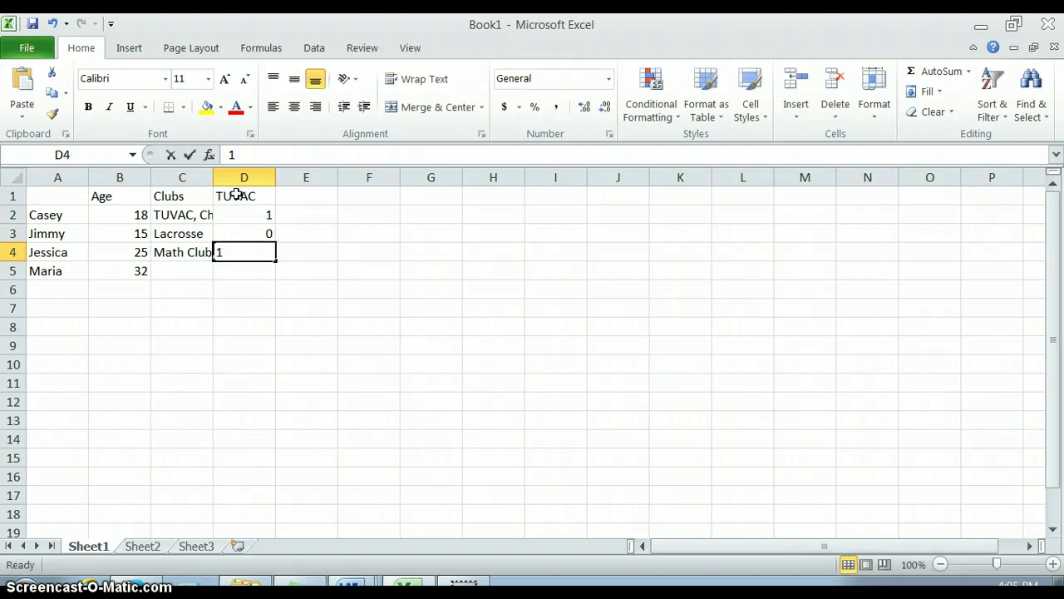
key(Return)
text(0)
key(Return)
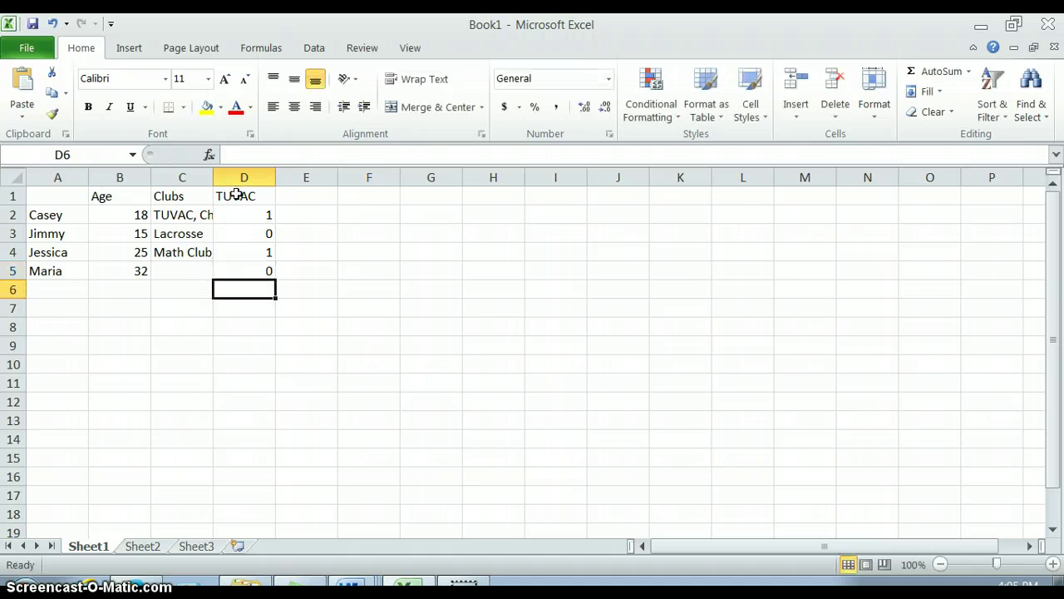
Add the column heading "Professional Clubs" in cell E1
click(307, 195)
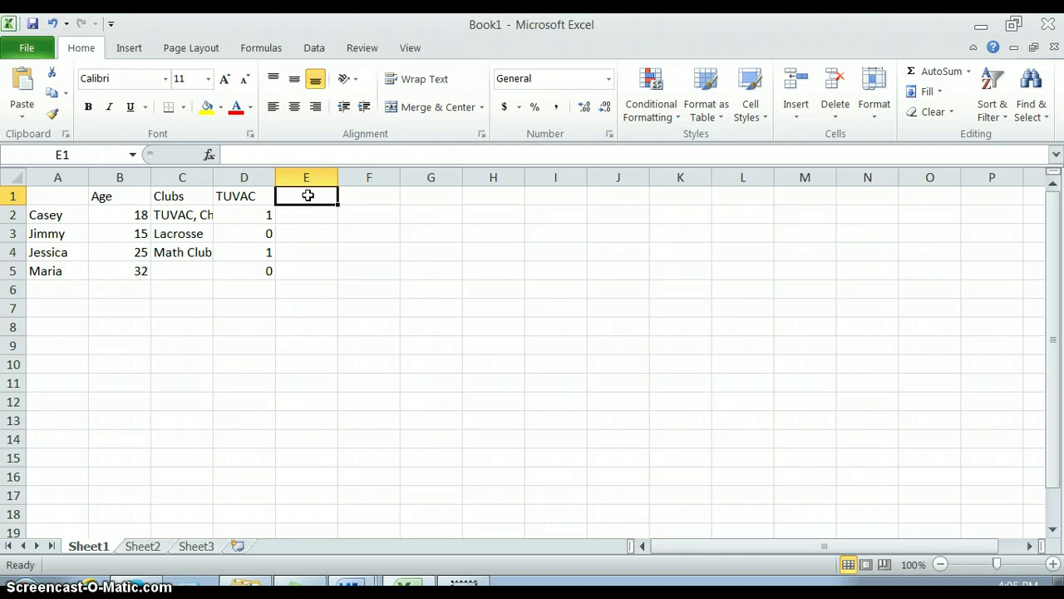
text(Pro)
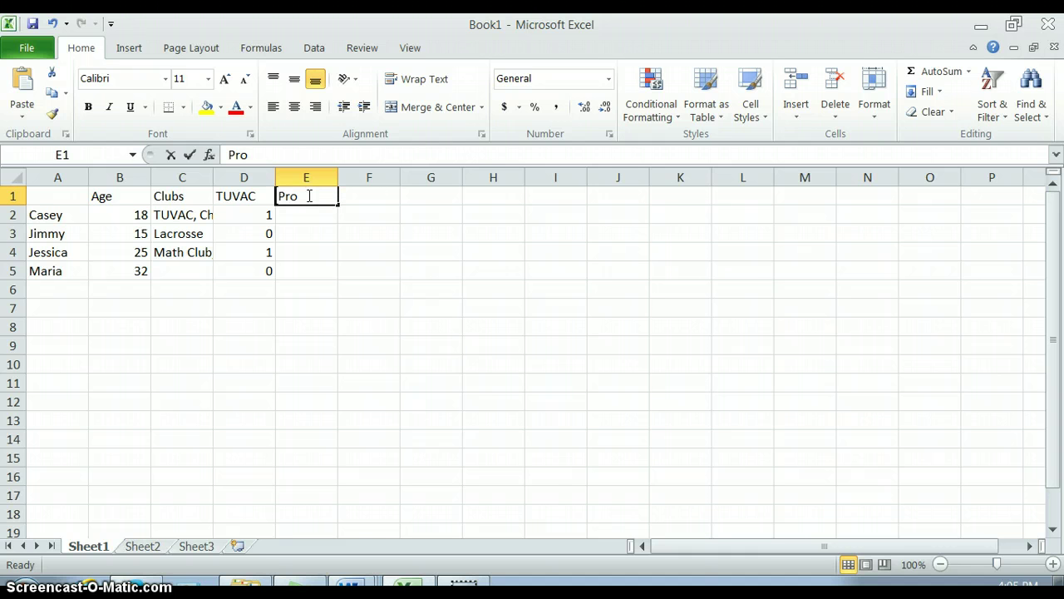
text(fessiona)
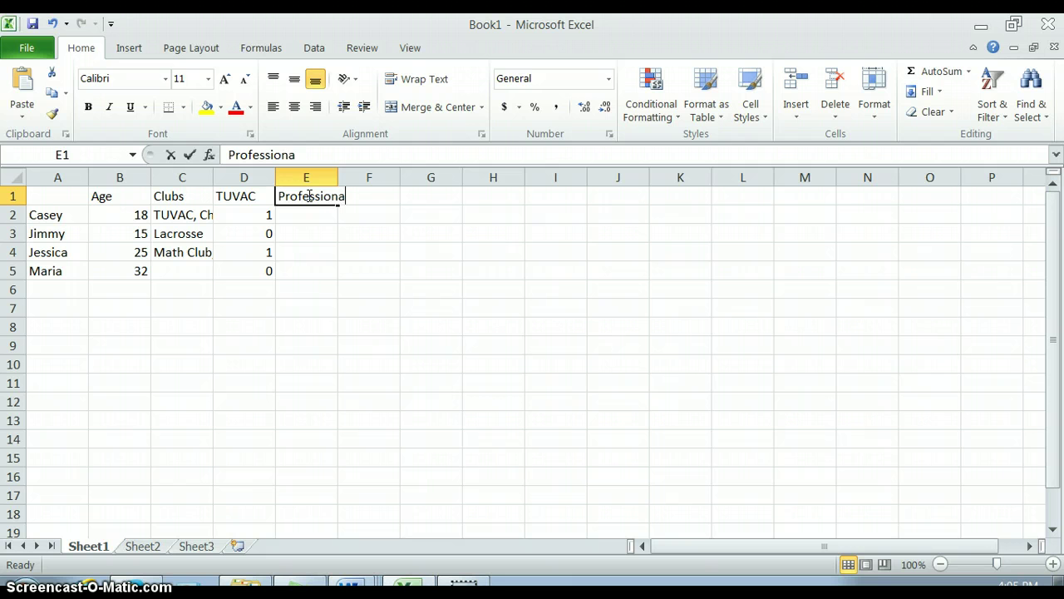
text(l Clubs)
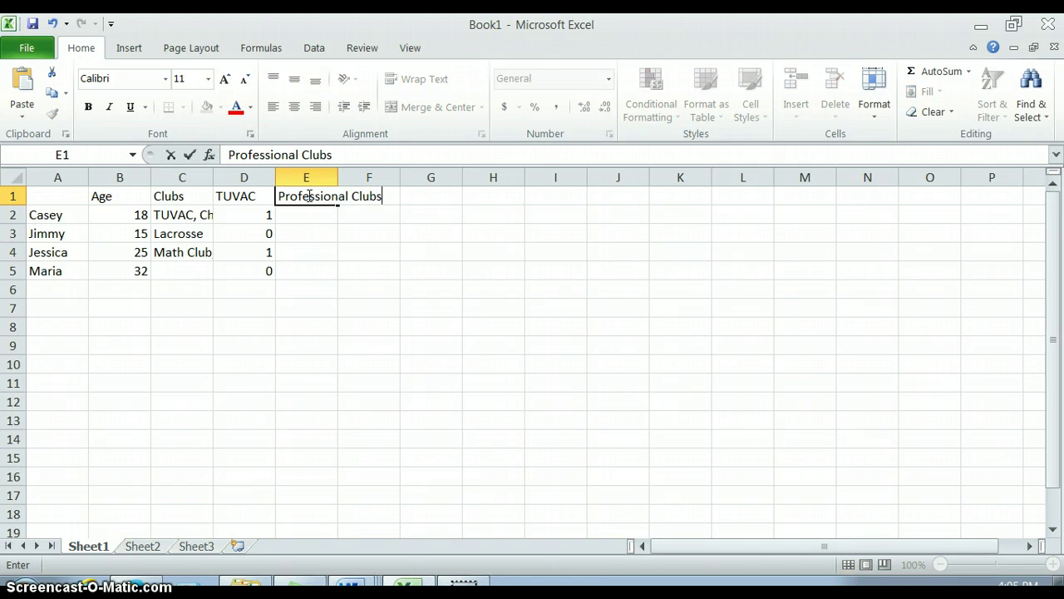
key(Return)
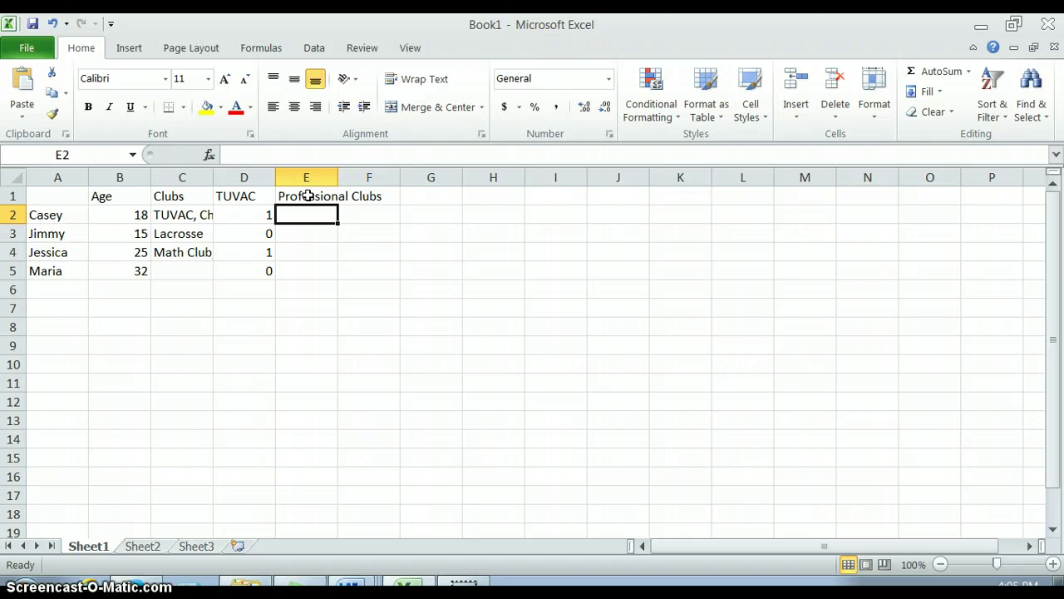
Code Professional Clubs membership for the four cases with 0, 0, 1 and 0 in cells E2 to E5
text(0)
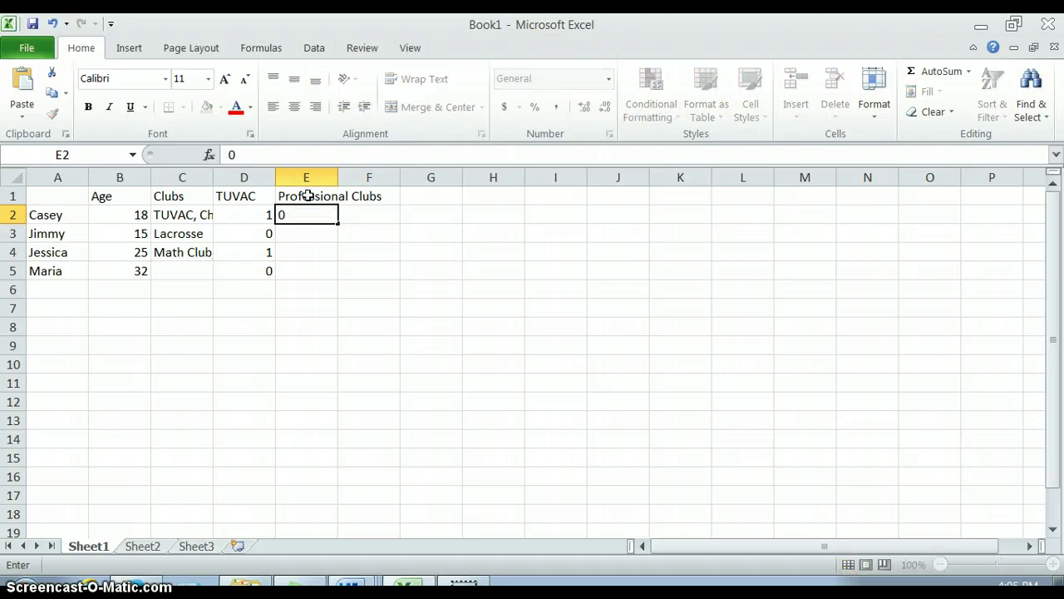
key(Return)
text(0)
key(Return)
text(1)
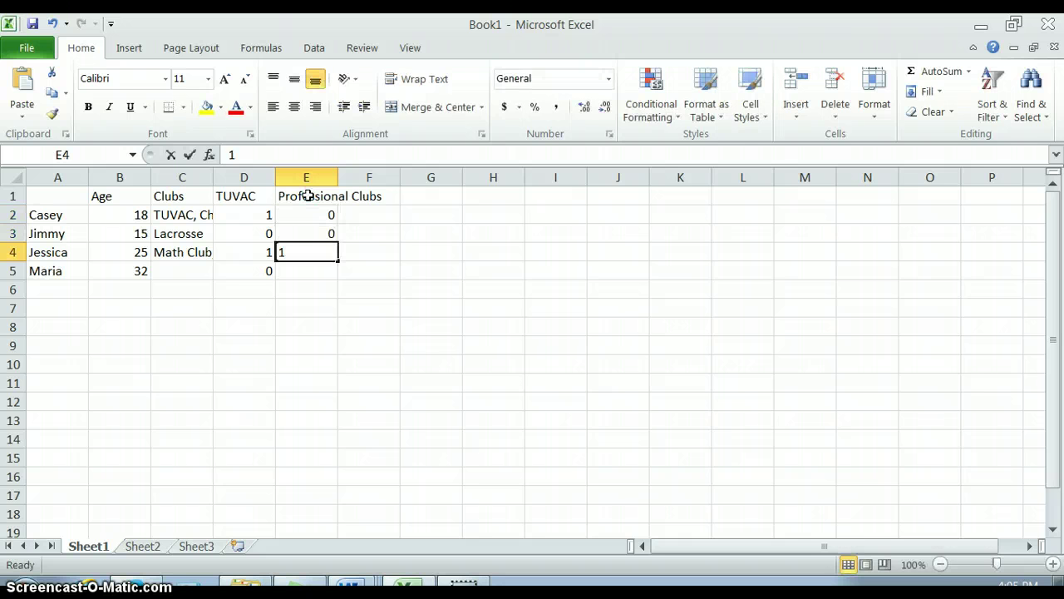
key(Return)
text(0)
key(Return)
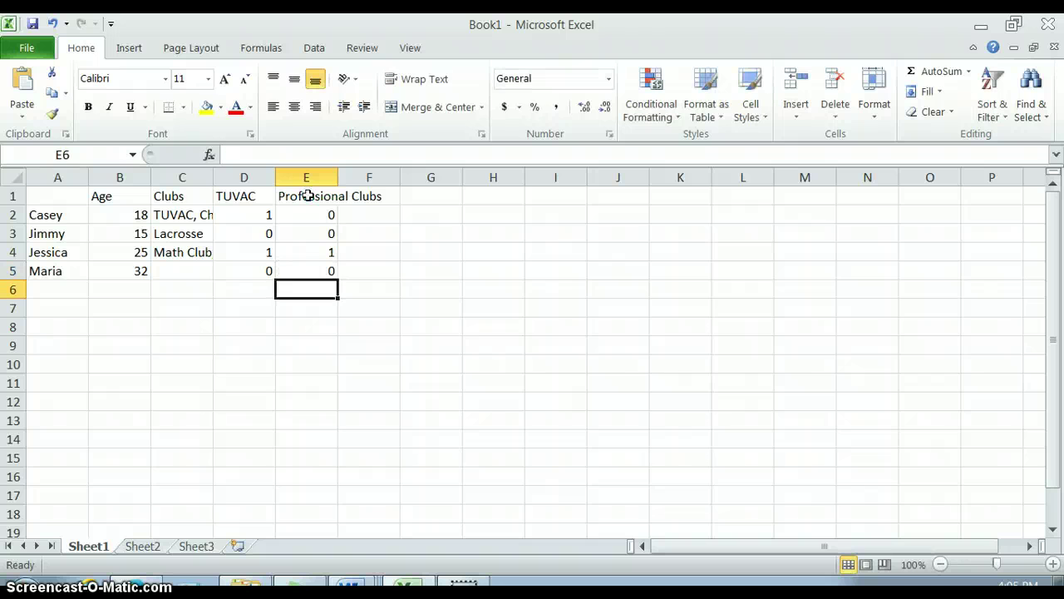
Add the column heading "RACE" in cell F1, beside the Professional Clubs heading
click(363, 198)
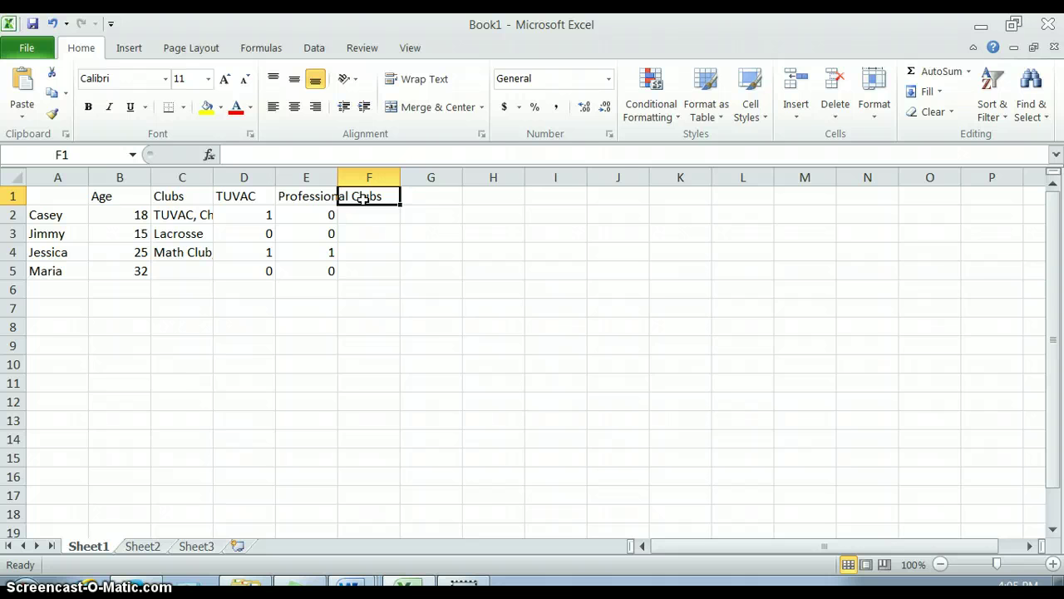
click(391, 198)
text(RACE)
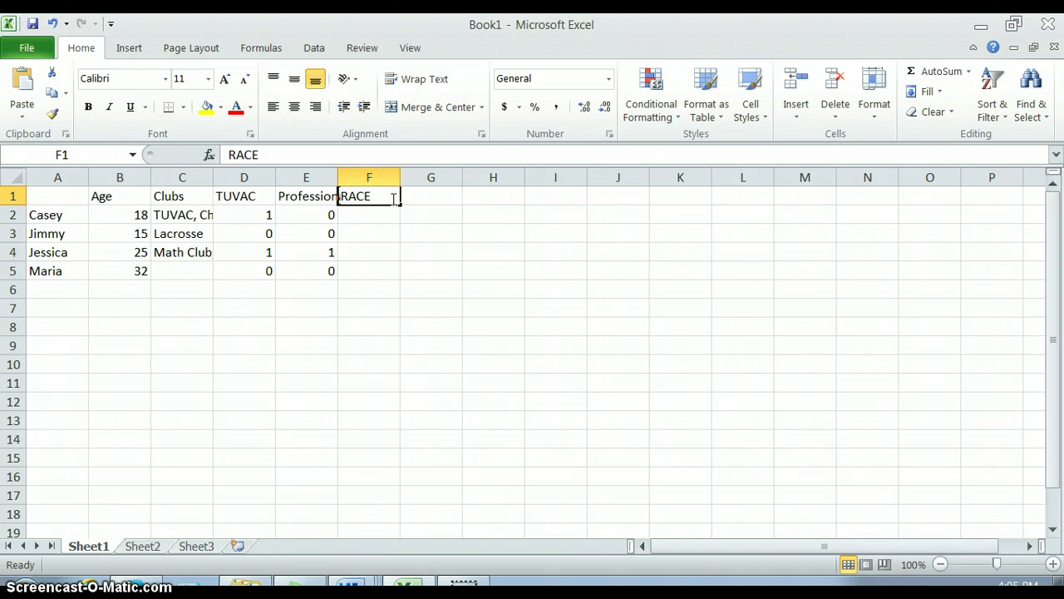
key(Return)
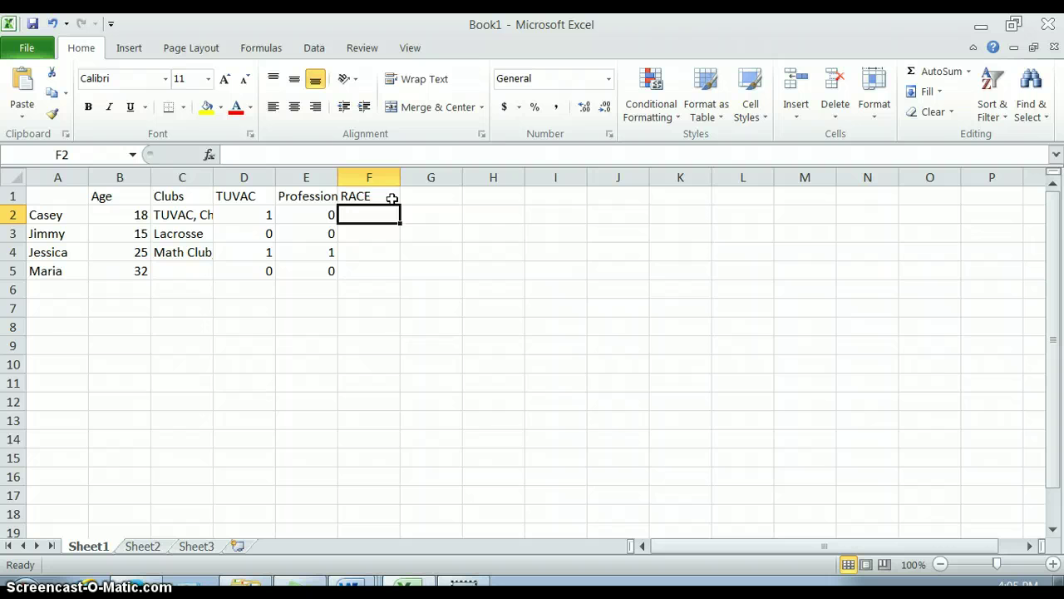
Replace the column heading in cell F1 with "Race _White"
click(392, 198)
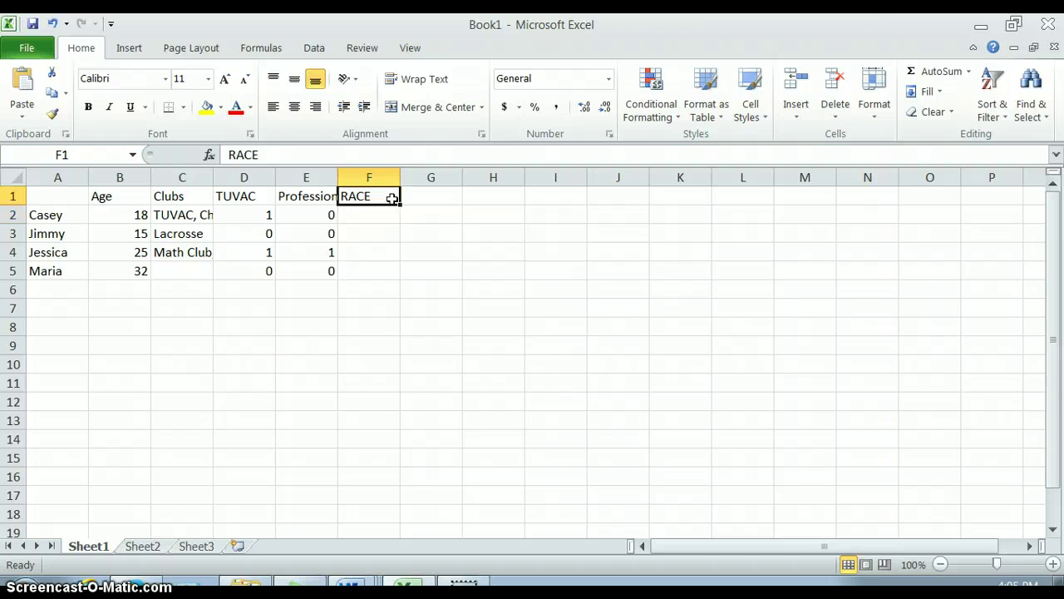
key(BackSpace)
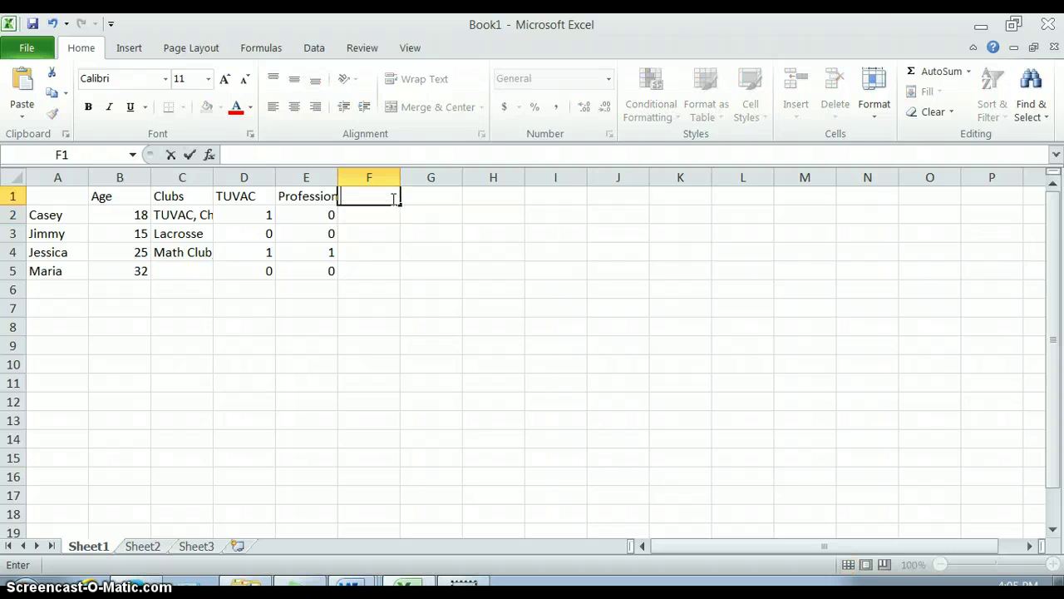
text(Race _White)
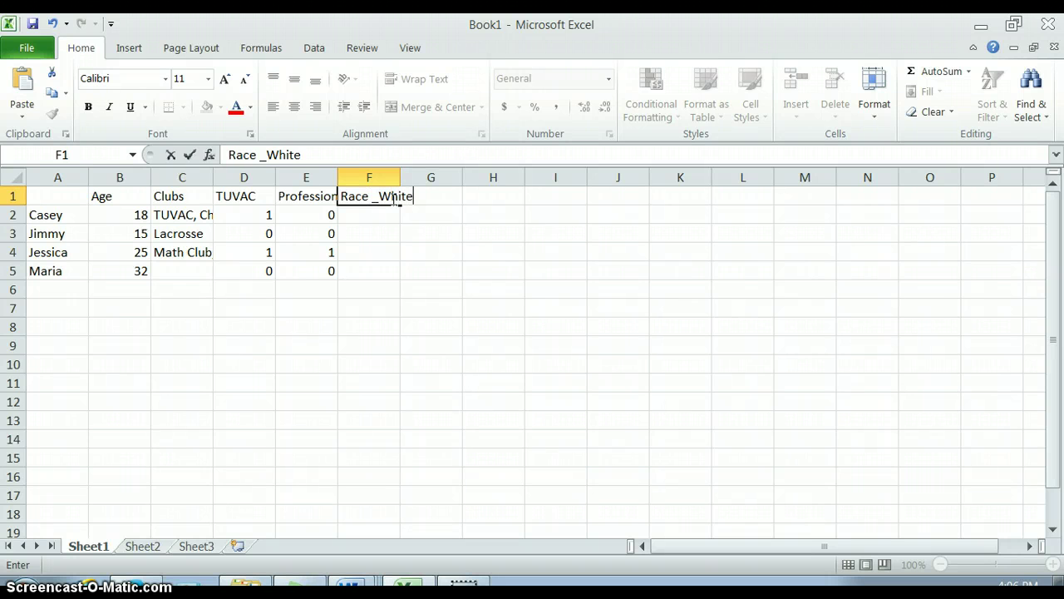
key(Return)
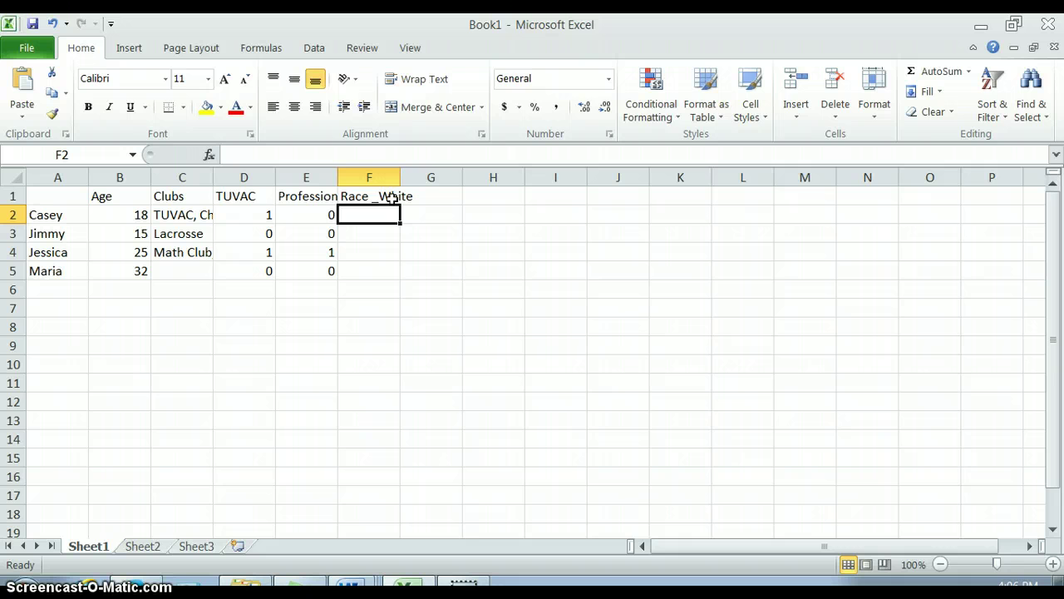
Code the Race _White variable for the four cases with 1, 0, 1 and 0 in cells F2 to F5
text(1)
key(Return)
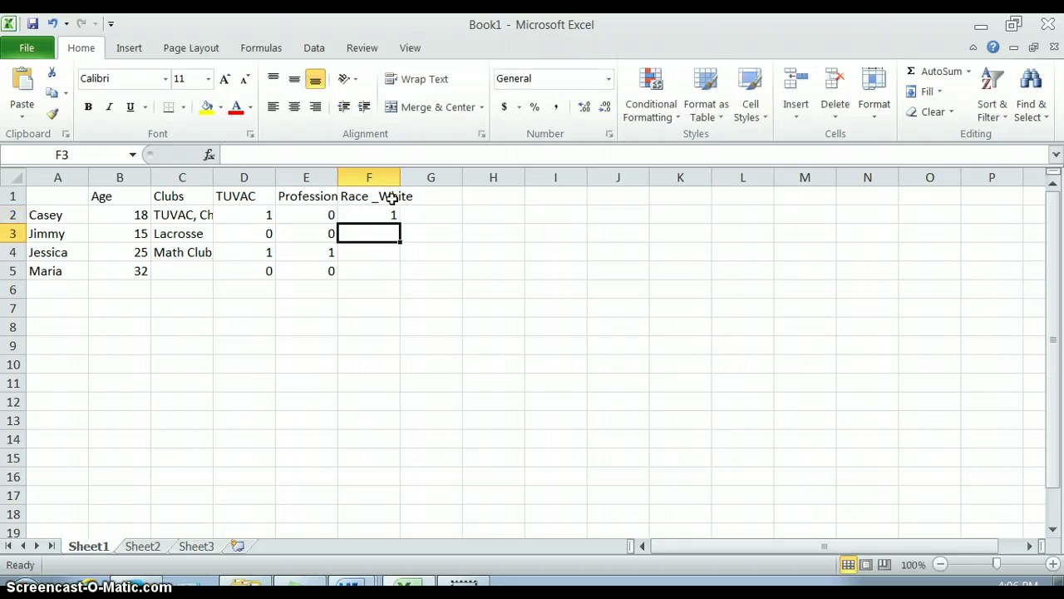
text(0)
key(Return)
text(1)
key(Return)
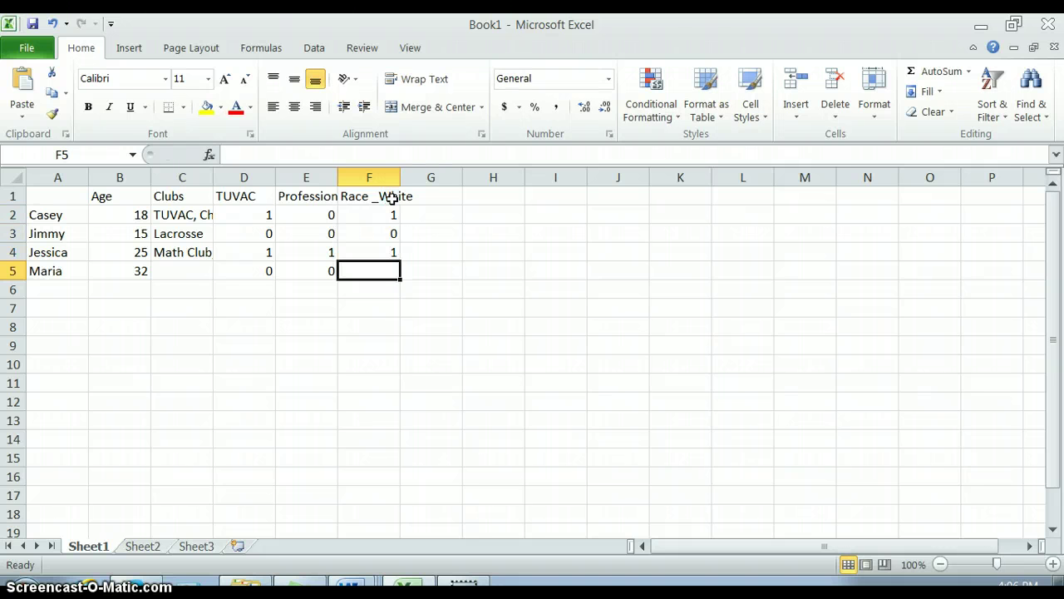
text(0)
key(Return)
Add the column heading "ino/a" in cell G1, beside the Race _White heading
click(420, 192)
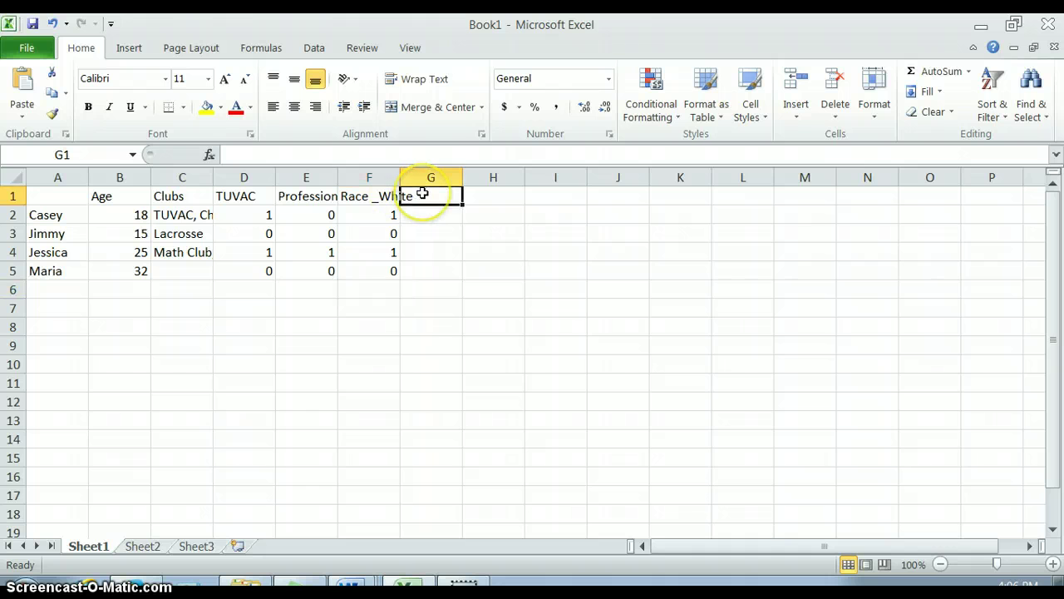
text(i)
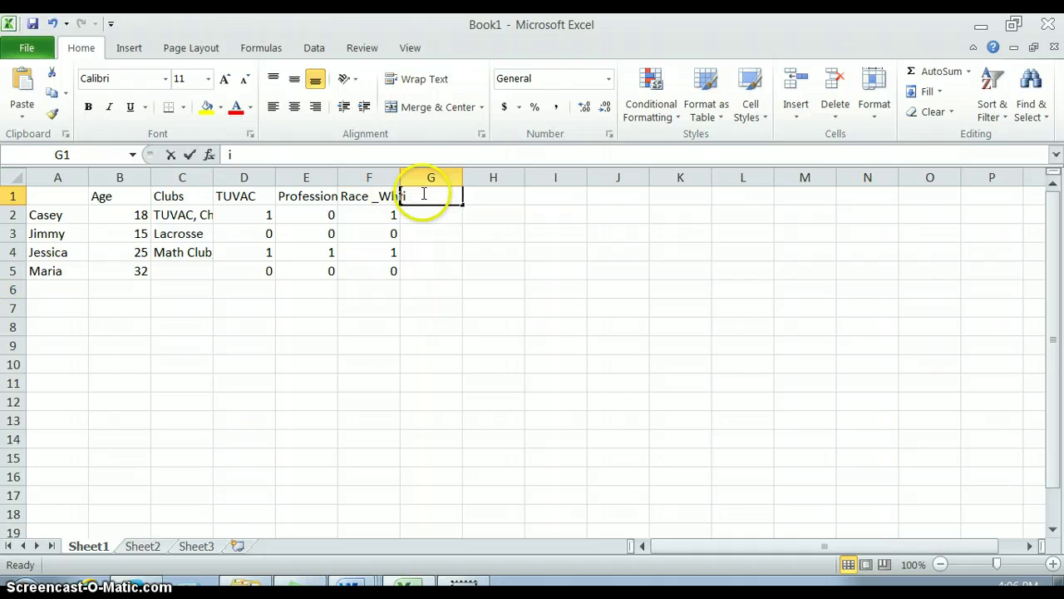
text(no/a)
key(Return)
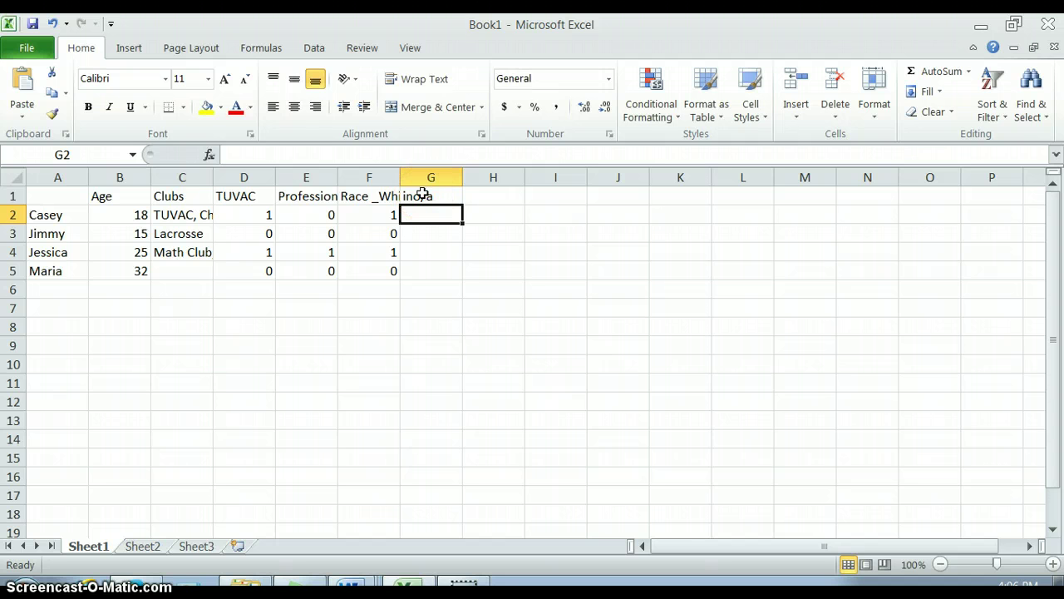
Code the column G variable for the four cases with 0, 0, 0 and 1 in cells G2 to G5
text(0)
key(Return)
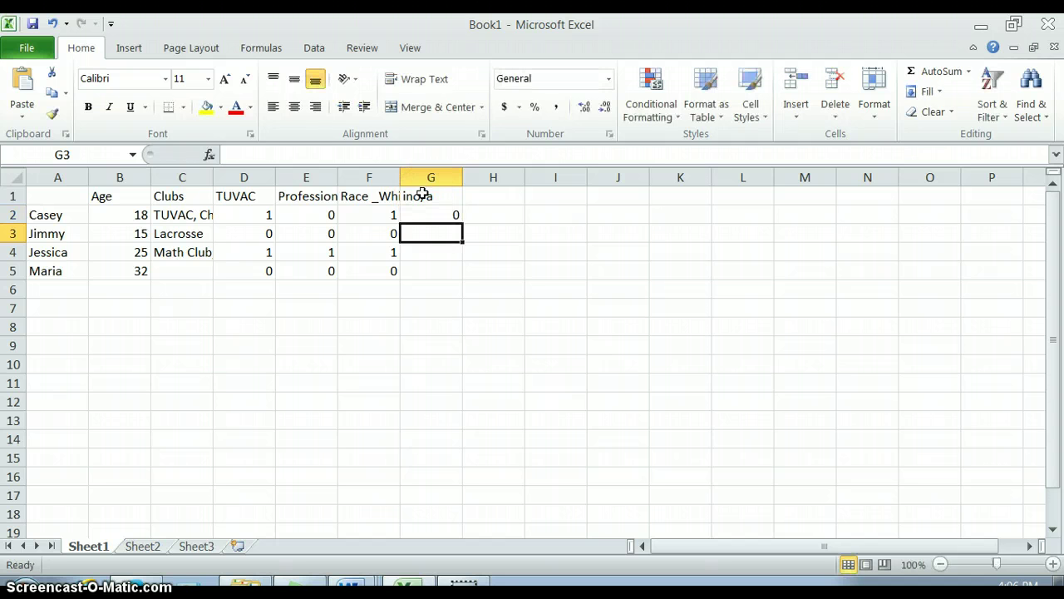
text(0)
key(Return)
text(0)
key(Return)
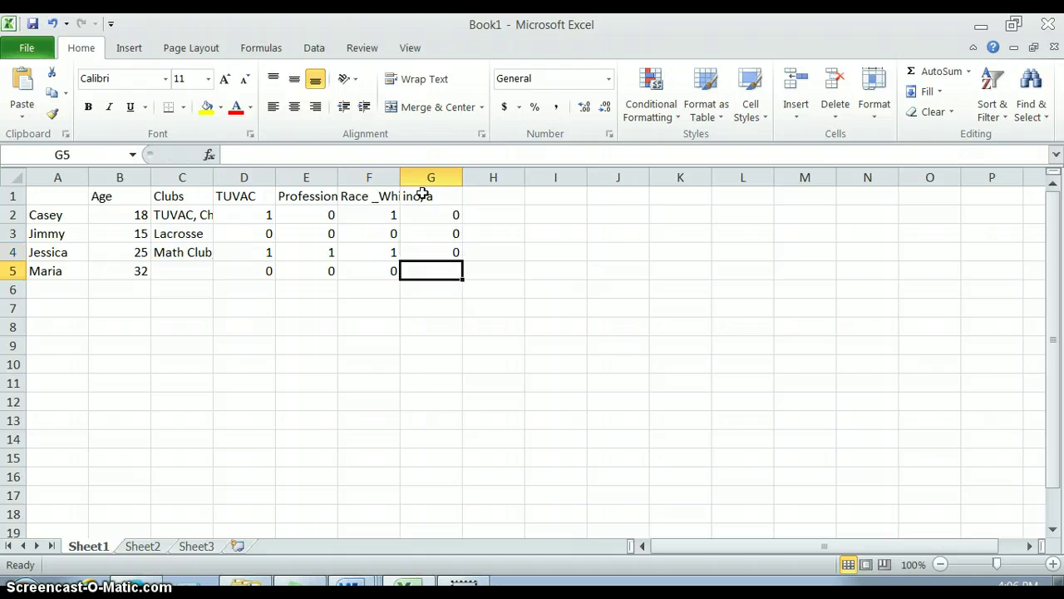
text(1)
key(Return)
Add the column heading "Black" in cell H1
drag(455, 199, 502, 199)
click(502, 200)
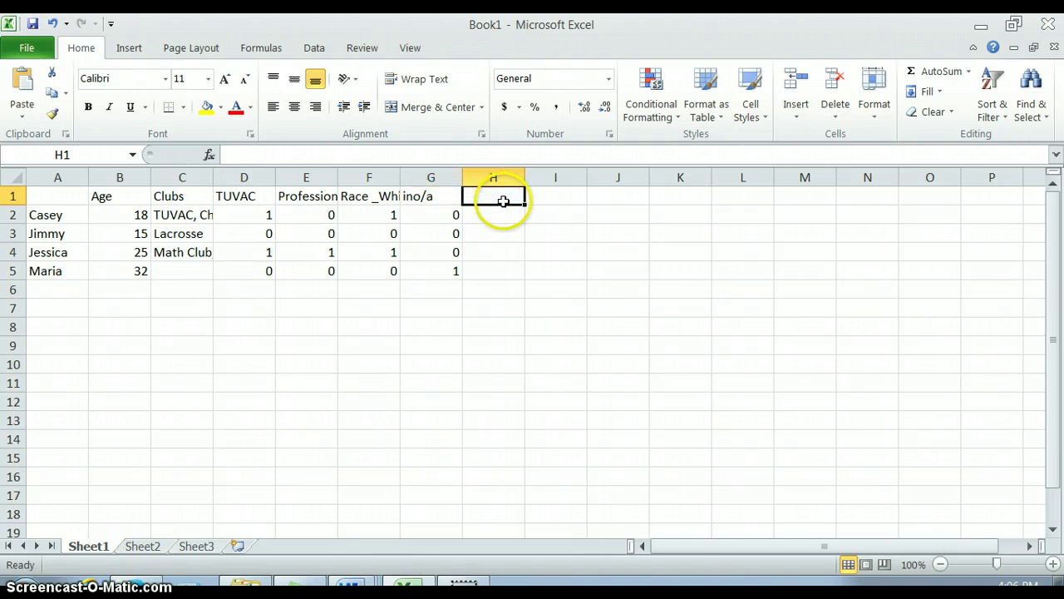
text(Black)
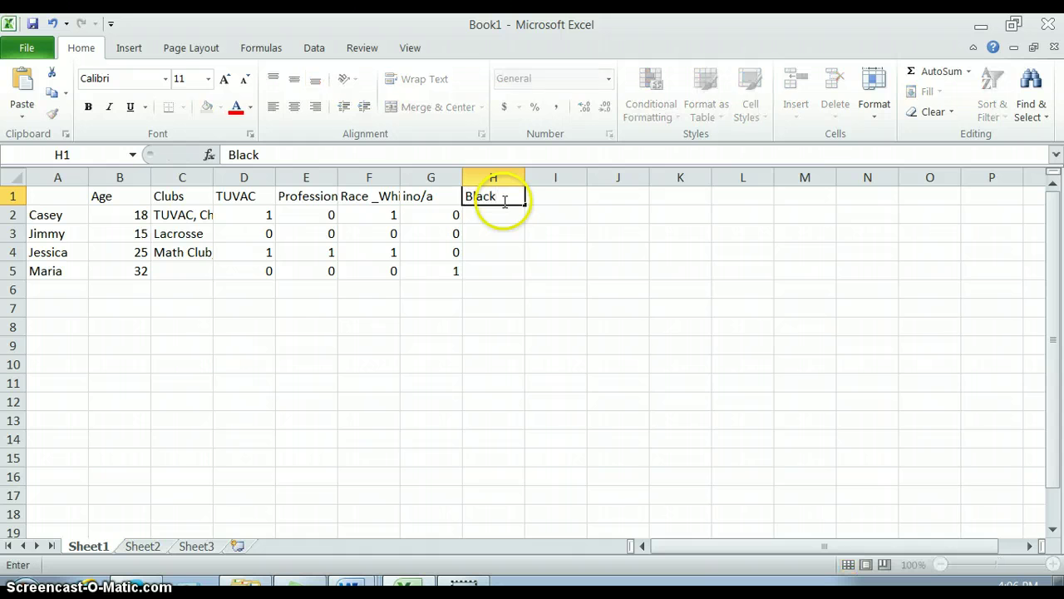
key(Return)
Code the Black variable for the four cases with 1, 1, 0 and 0 in cells H2 to H5
text(1)
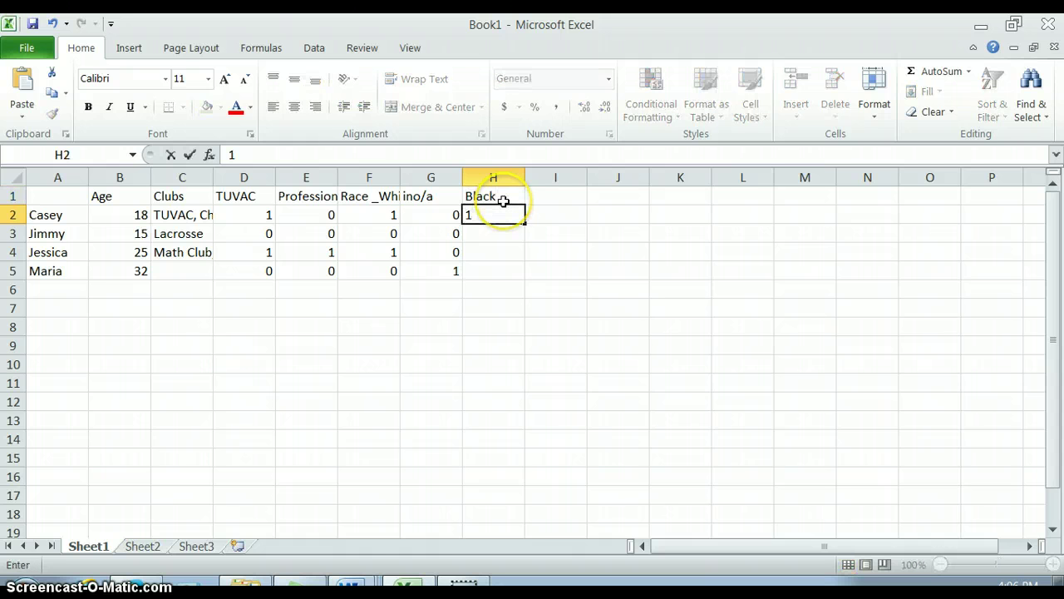
key(Return)
text(1)
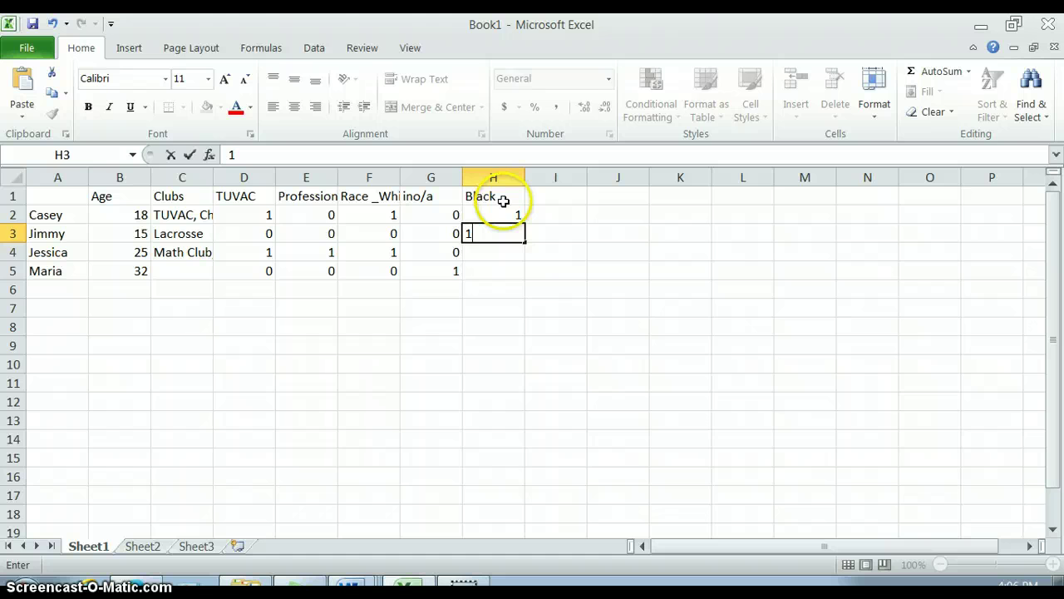
key(Return)
text(0)
key(Return)
text(0)
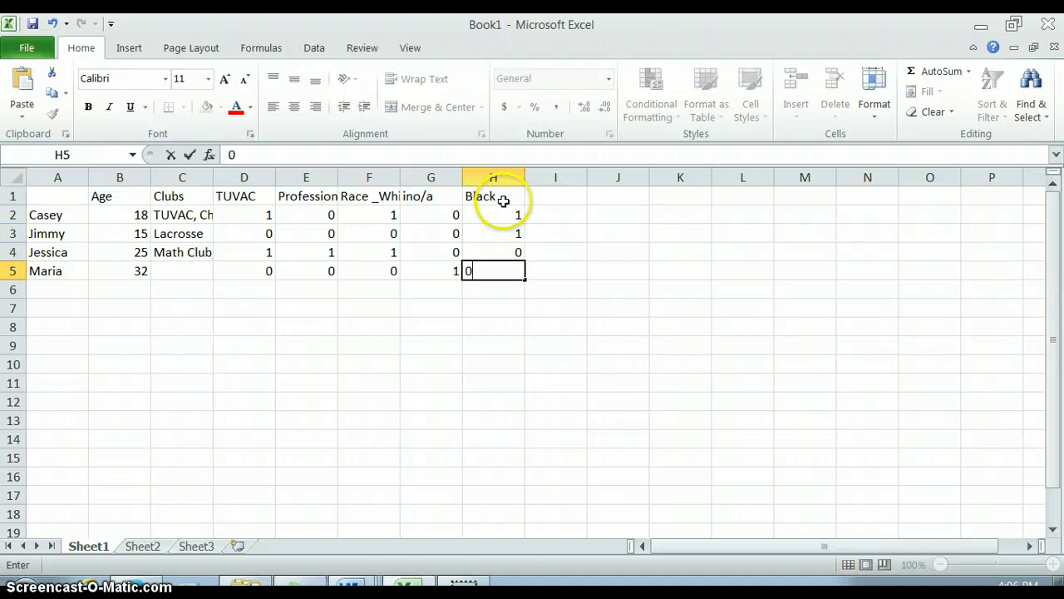
key(Return)
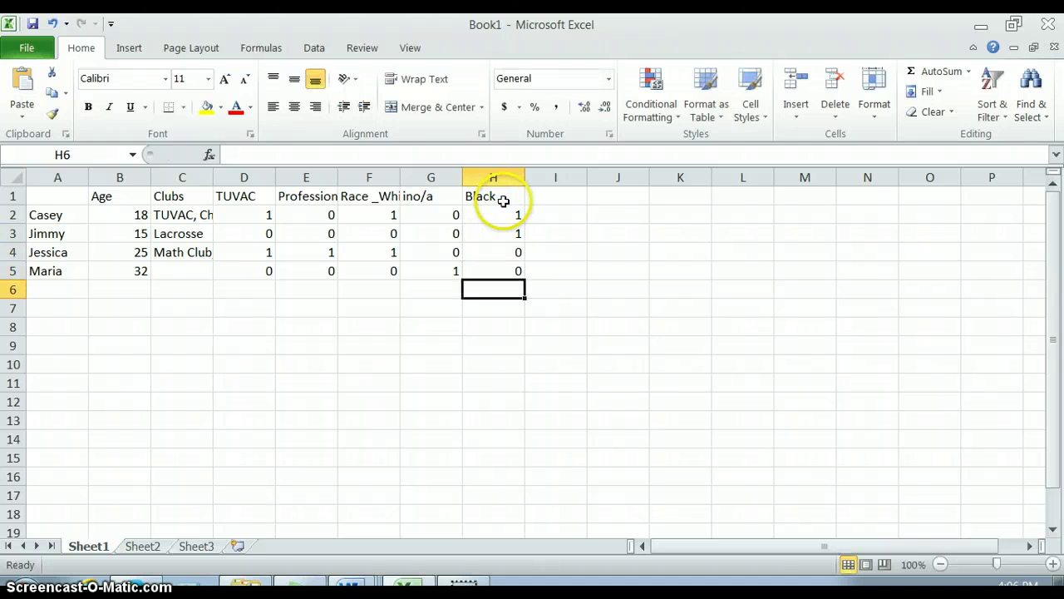
Correct the column heading in cell G1 to "Latino/a"
click(389, 200)
click(416, 201)
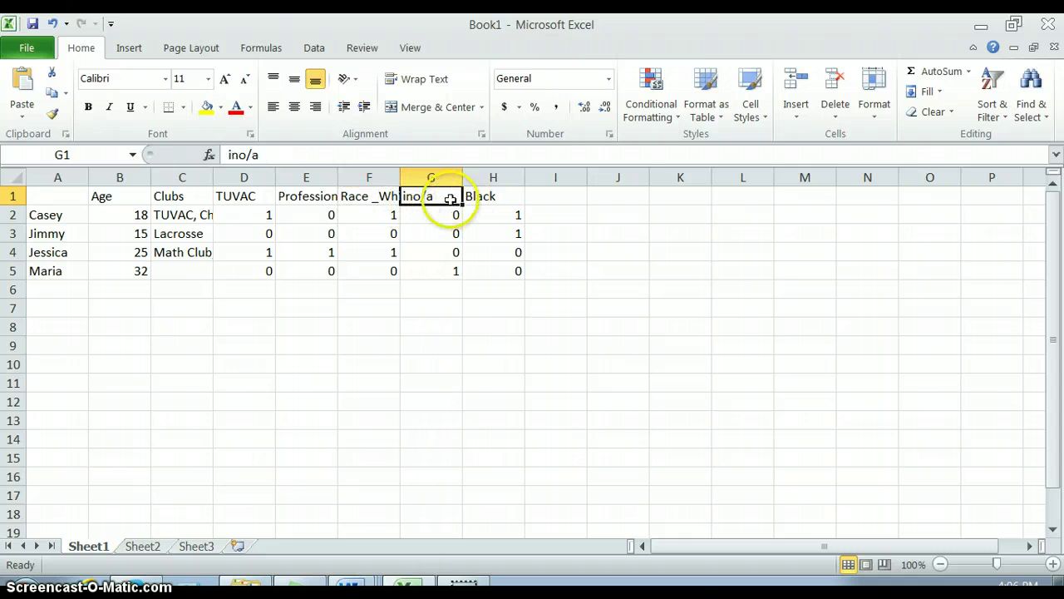
click(229, 156)
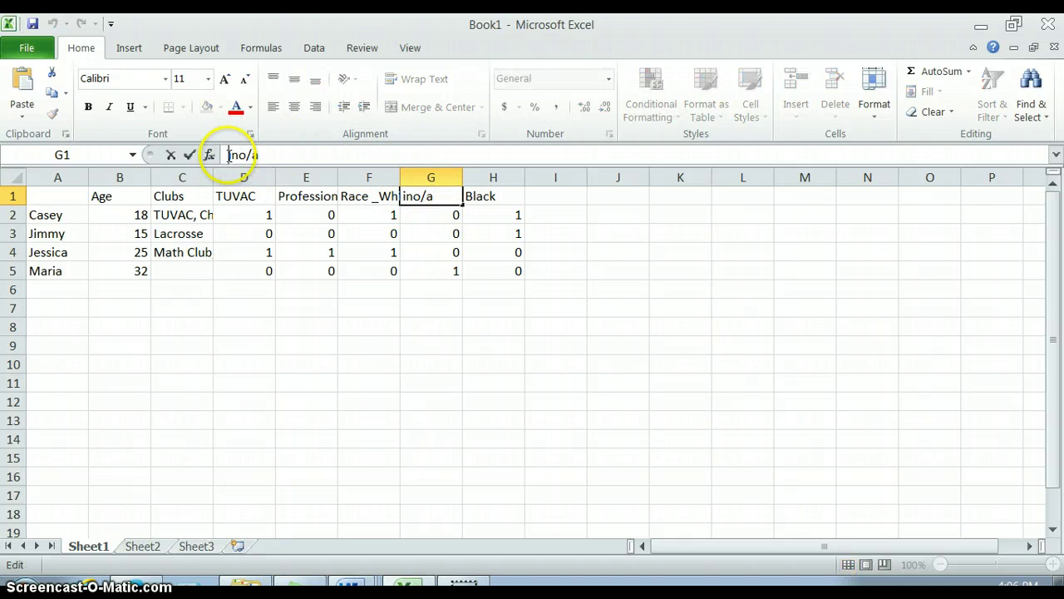
text(Lat)
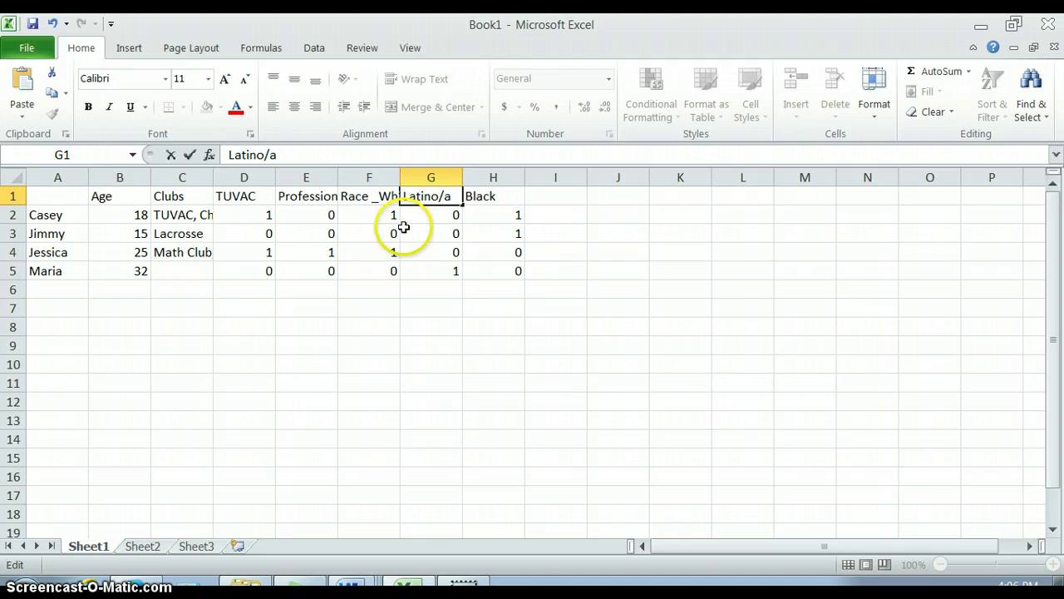
click(381, 215)
Examine the 0/1 codes entered for the cases in the Race _White and Latino/a columns
click(390, 235)
click(416, 233)
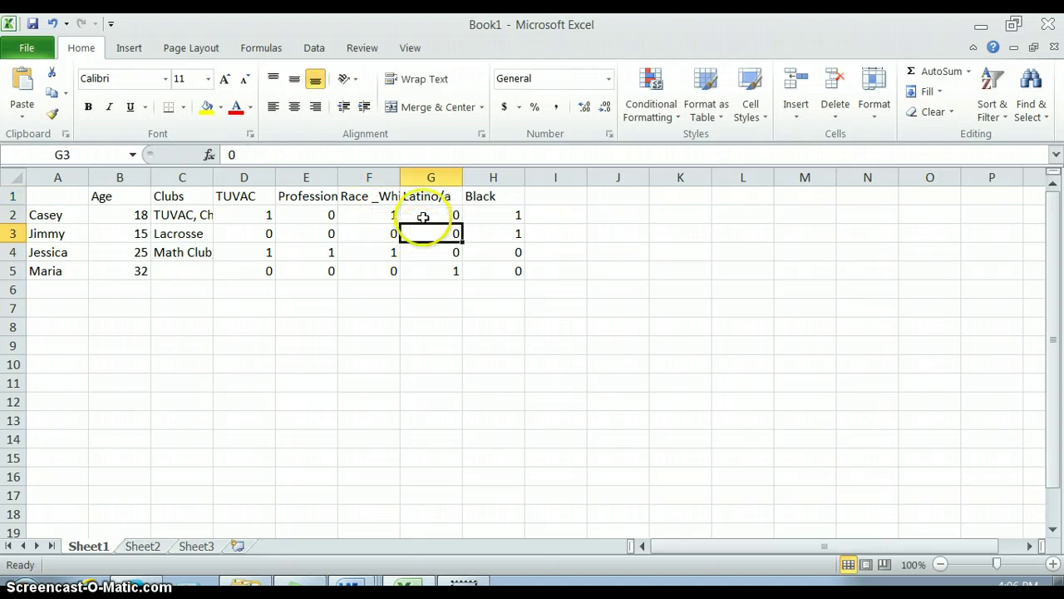
click(421, 216)
click(426, 233)
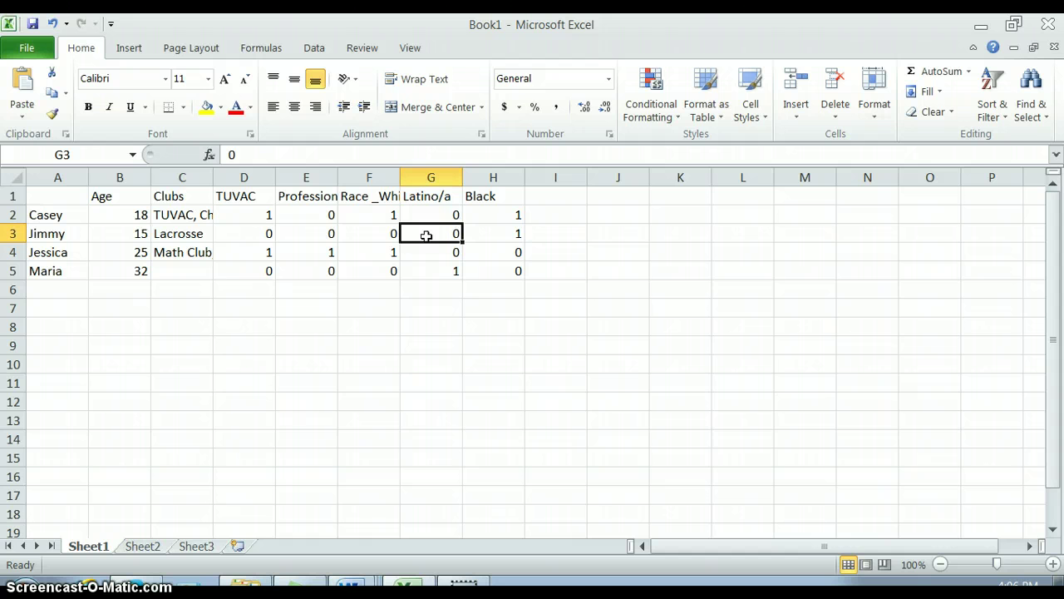
click(379, 214)
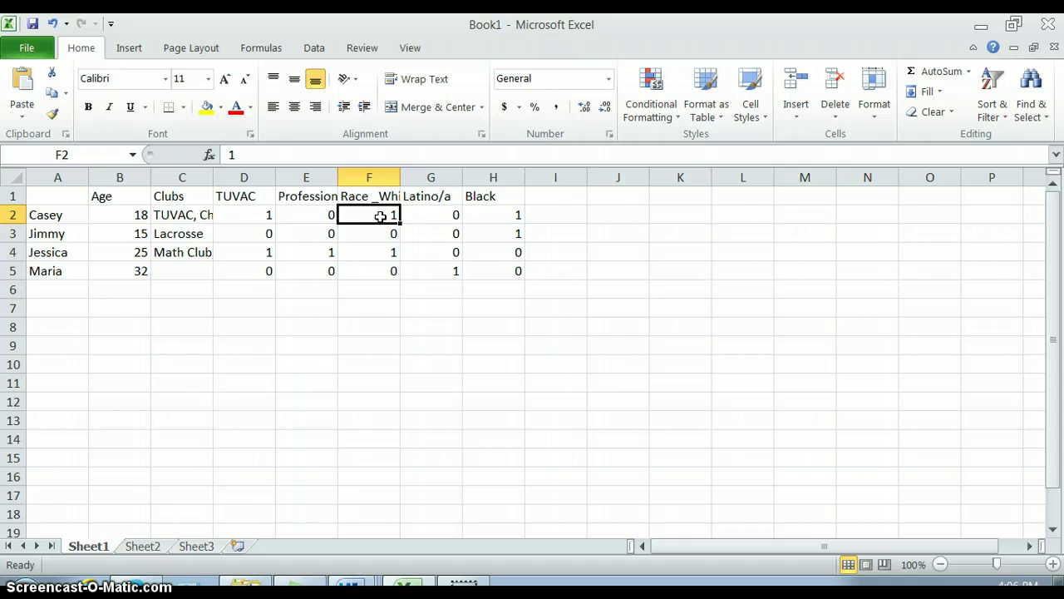
click(442, 252)
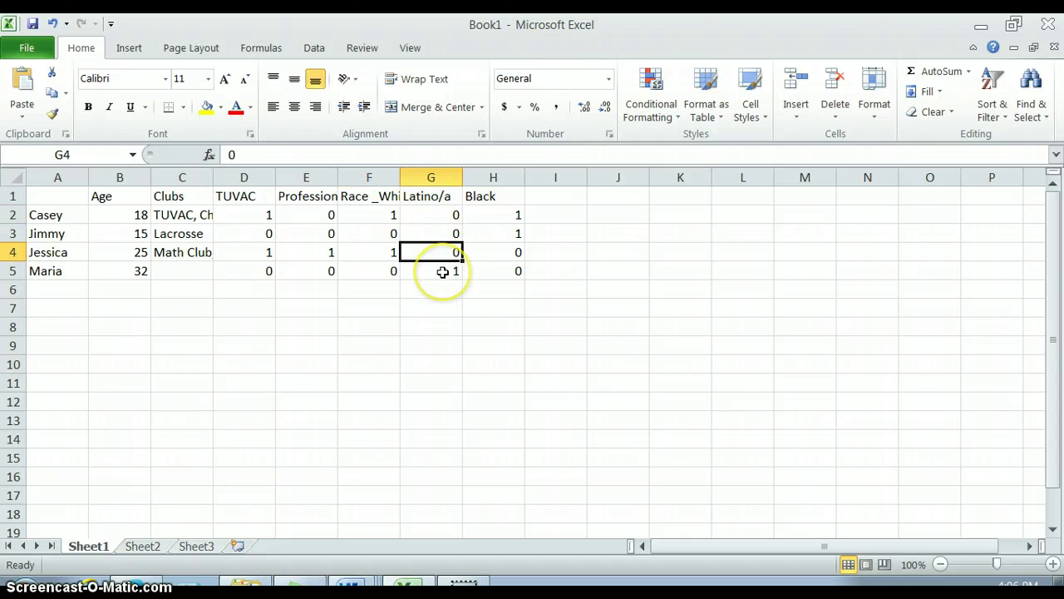
click(444, 272)
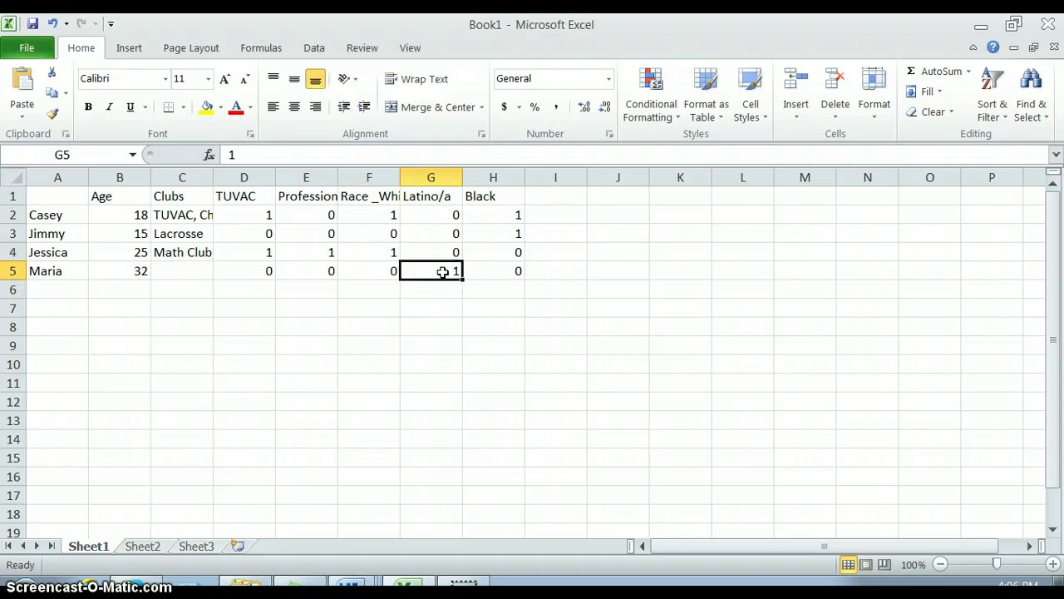
Delete the entire Clubs column, column C, from the sheet
click(182, 175)
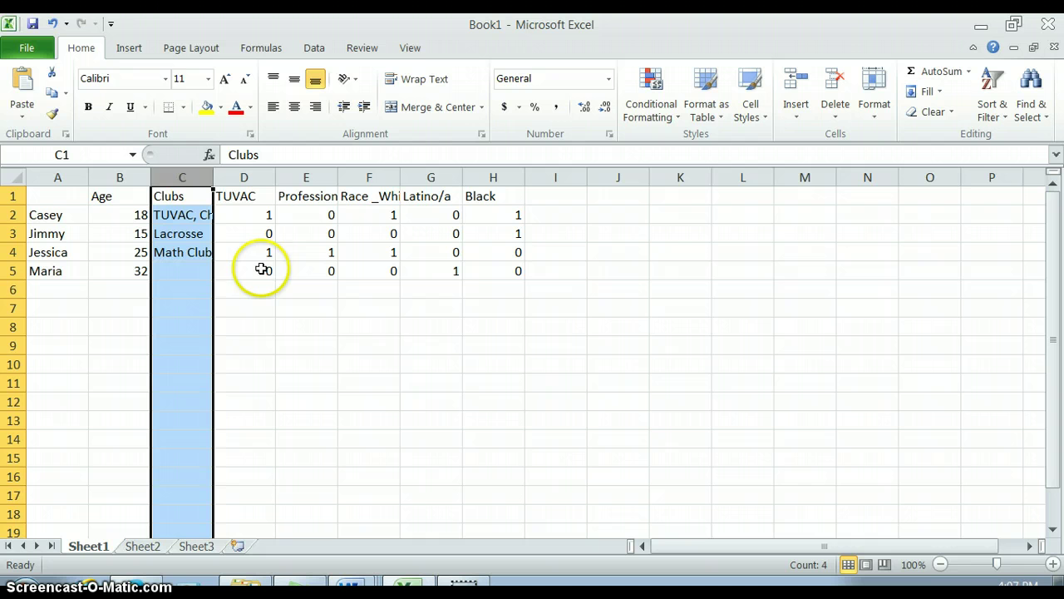
right_click(183, 178)
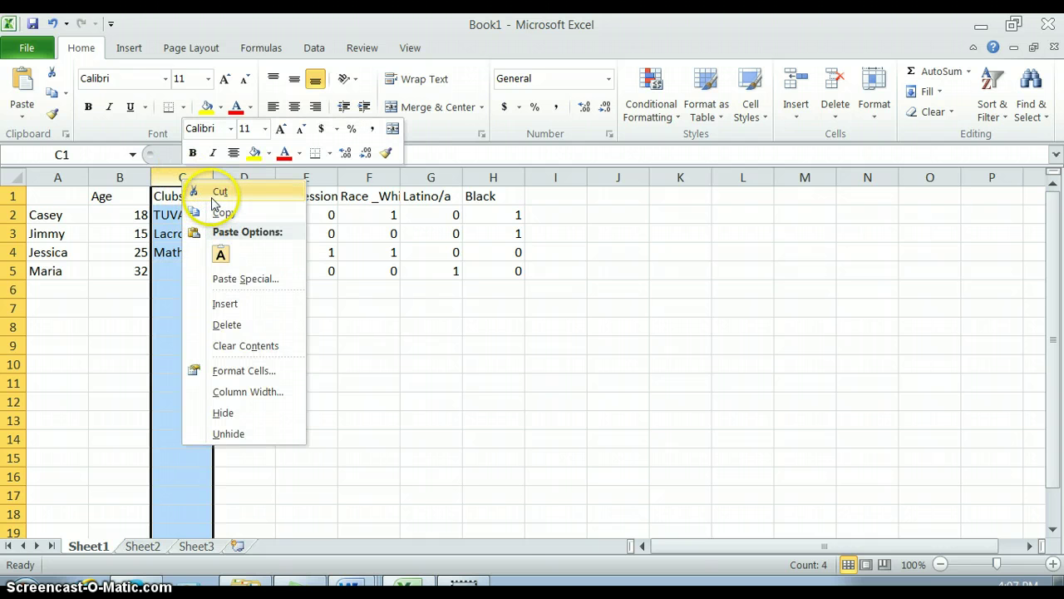
click(213, 195)
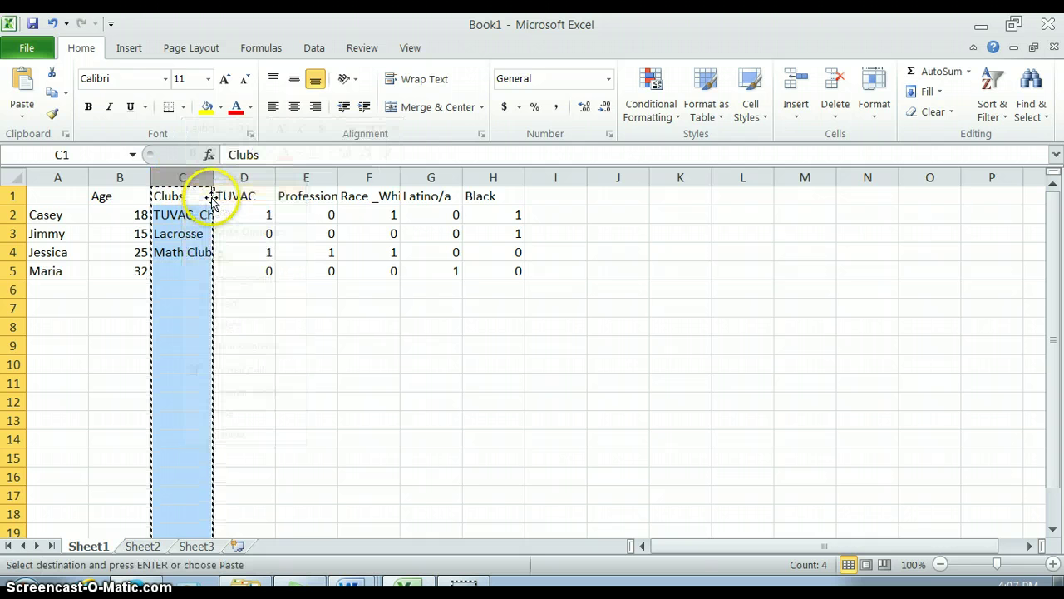
right_click(170, 225)
click(216, 368)
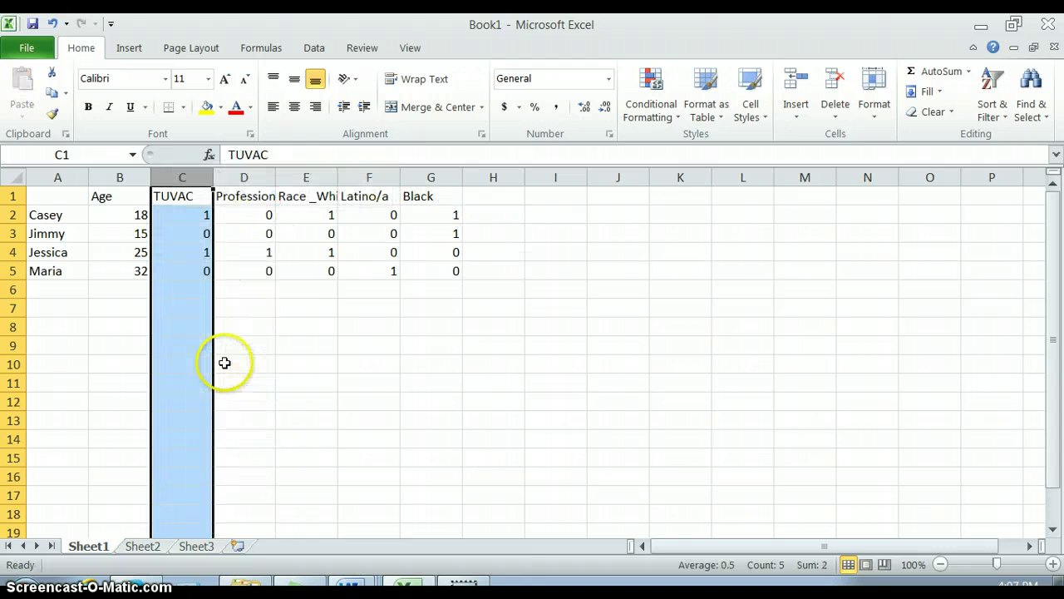
Switch to the Word document Dataset Tip Sheet F13, read its general dataset rules, and return to the Excel workbook
click(317, 332)
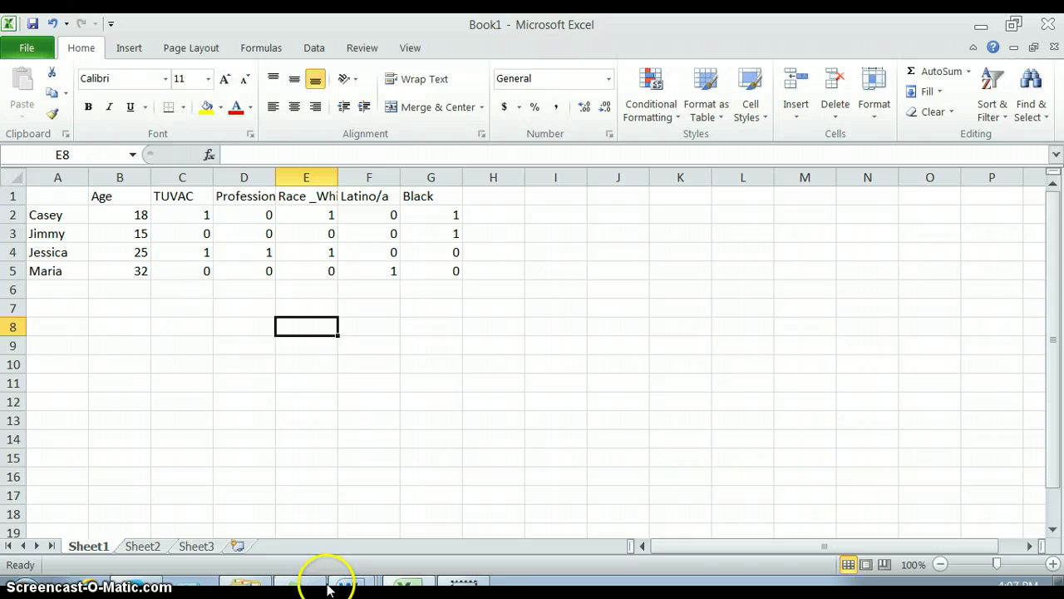
mouse_move(349, 586)
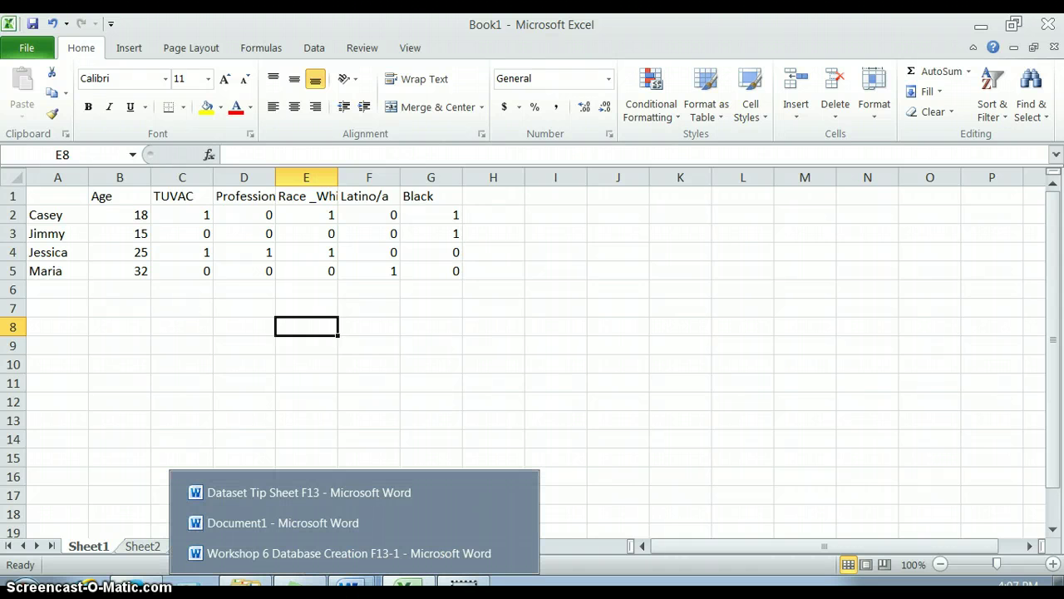
click(348, 492)
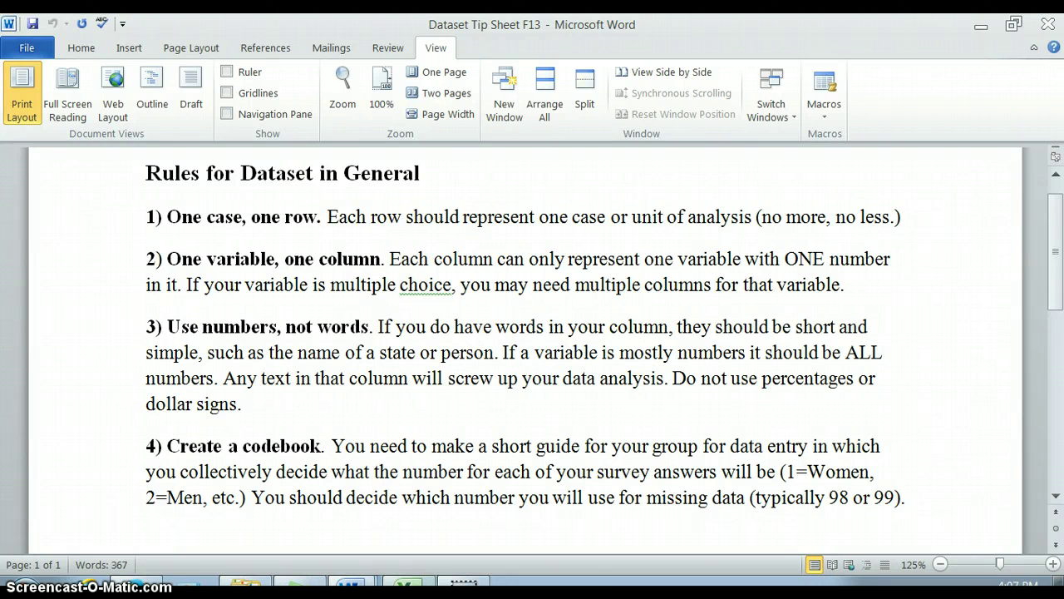
click(391, 585)
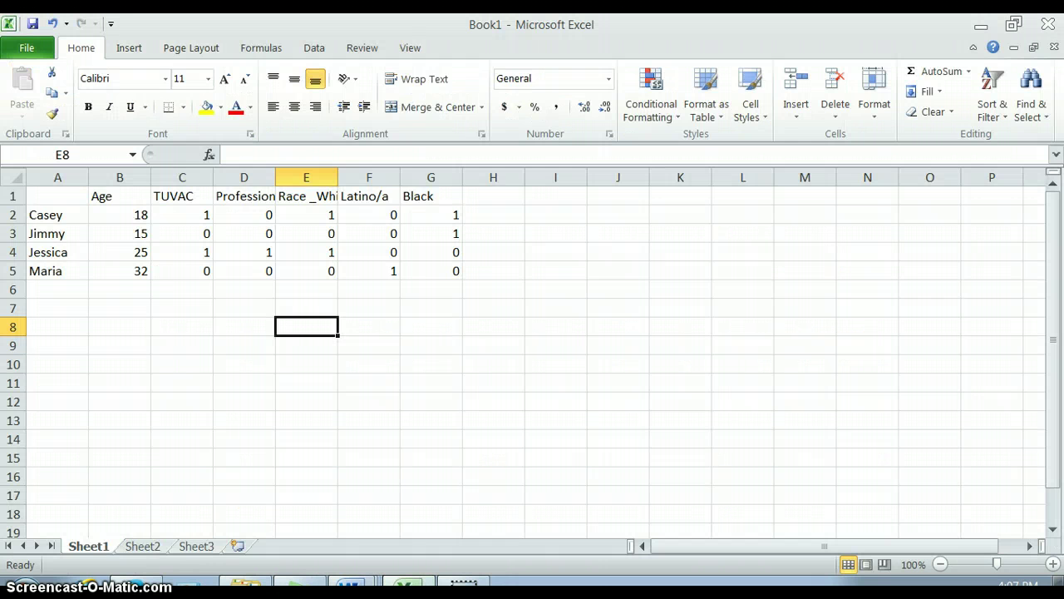
Examine the case names in column A of Sheet1 and the city cases in column A of Sheet2
click(45, 213)
click(44, 236)
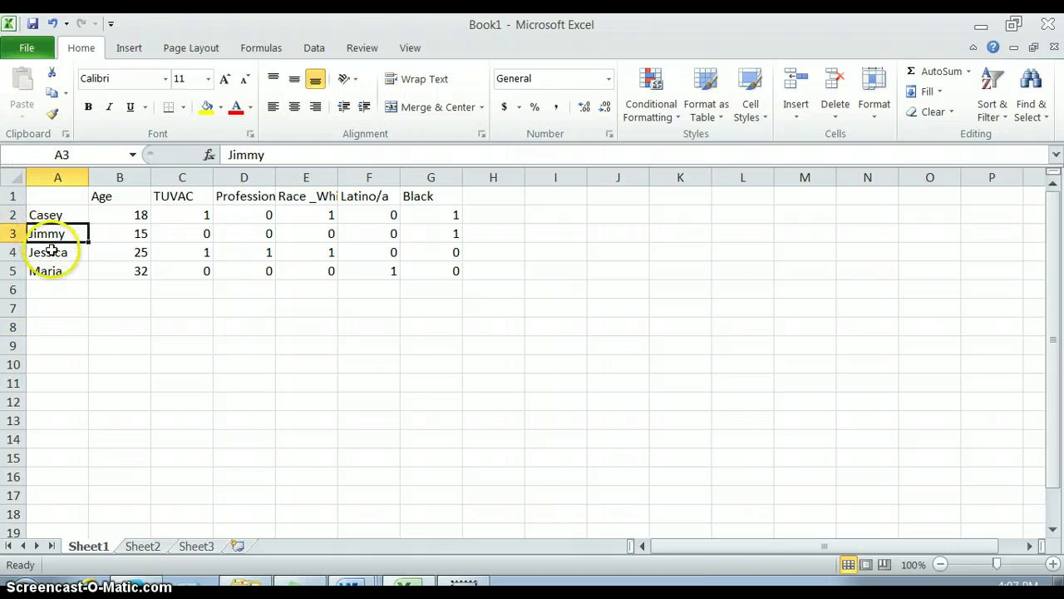
click(52, 253)
click(55, 267)
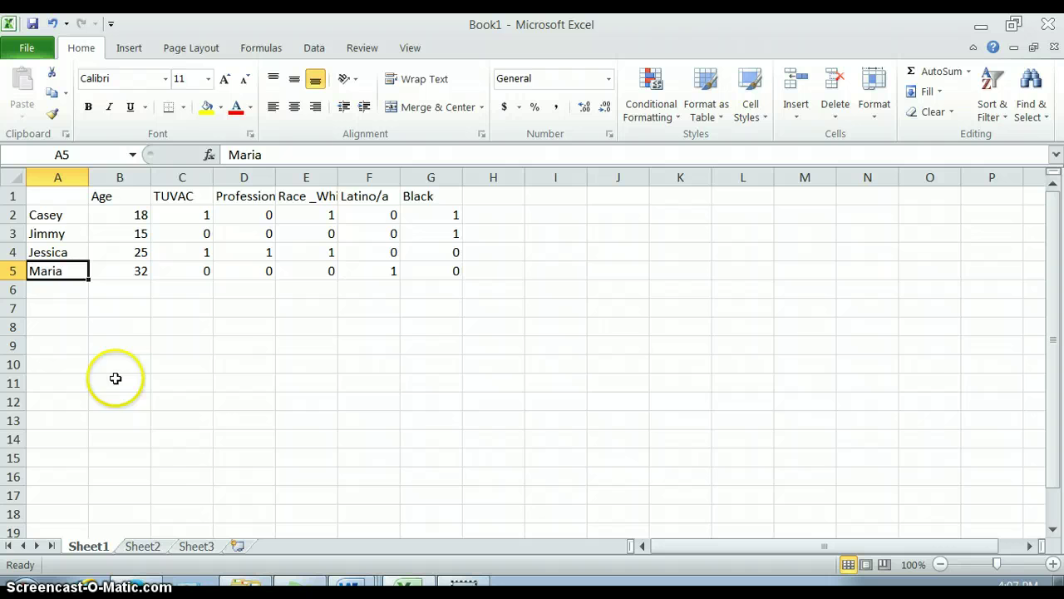
click(148, 549)
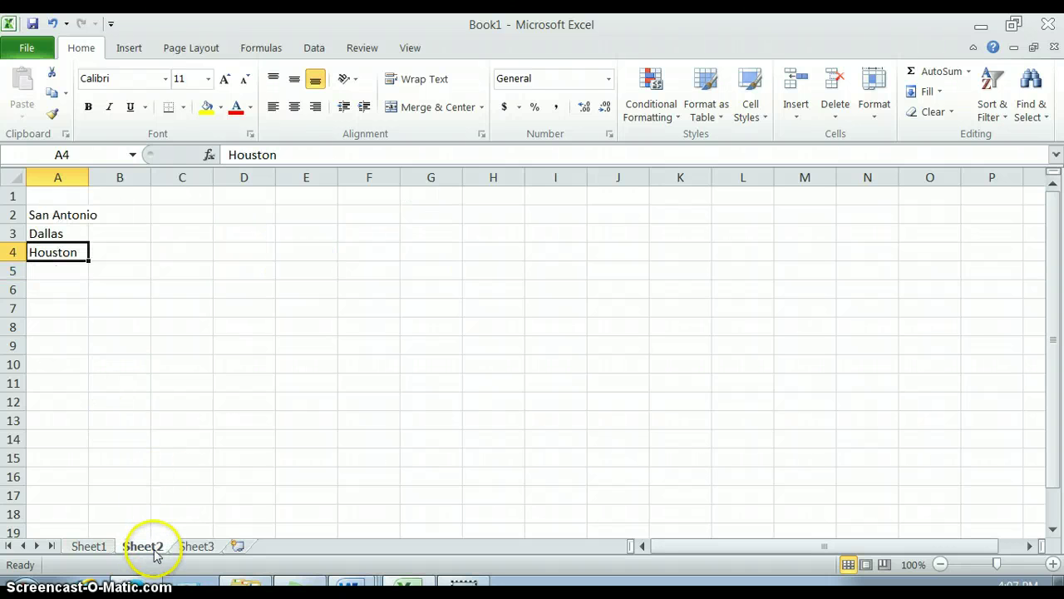
click(71, 217)
click(64, 233)
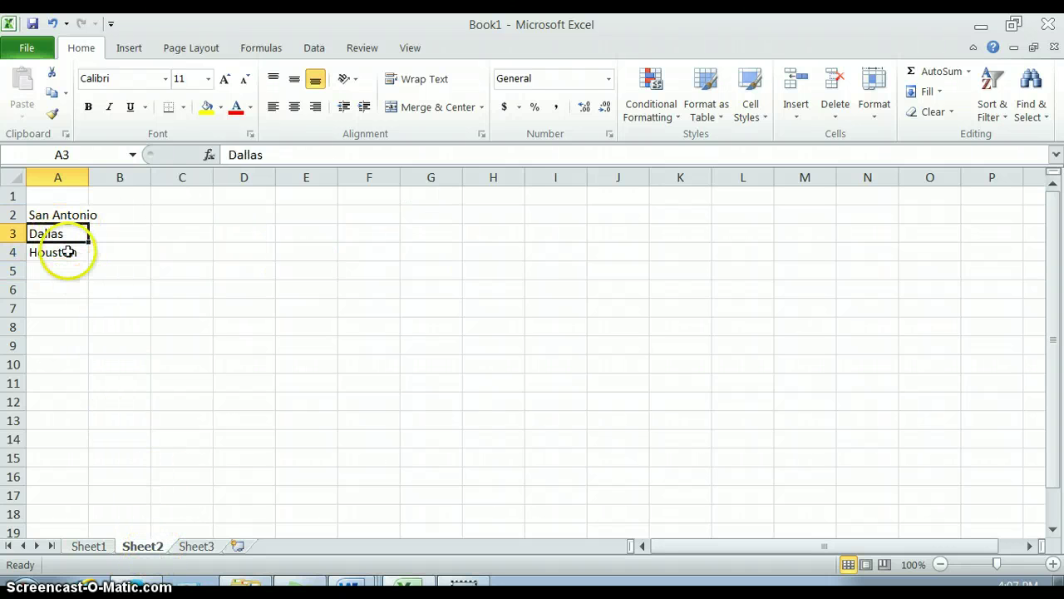
click(66, 252)
click(66, 216)
click(66, 234)
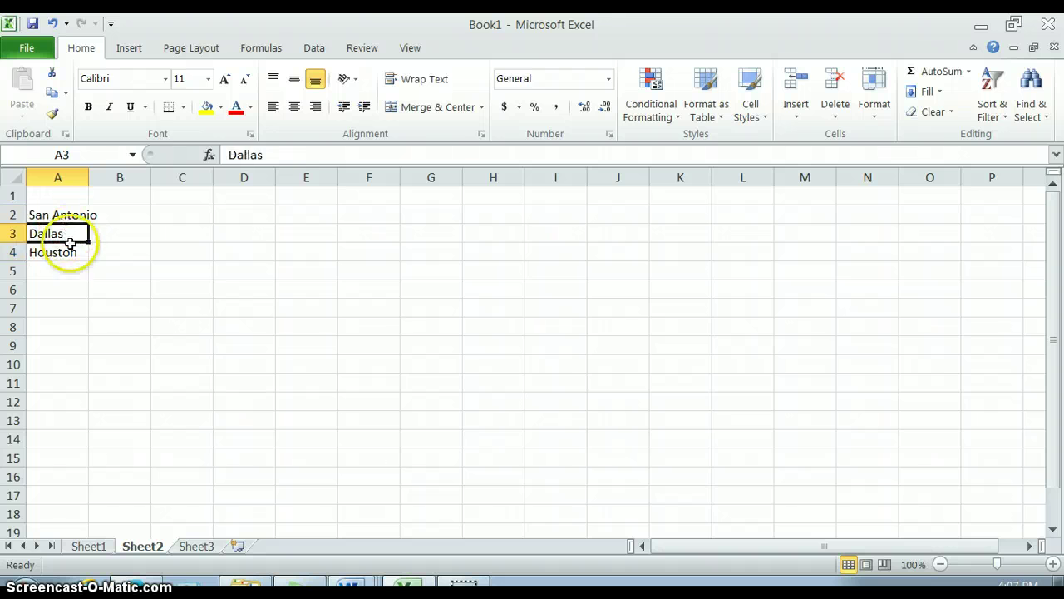
click(69, 253)
Add Lubbock as another city case in cell A5 of Sheet2
click(70, 271)
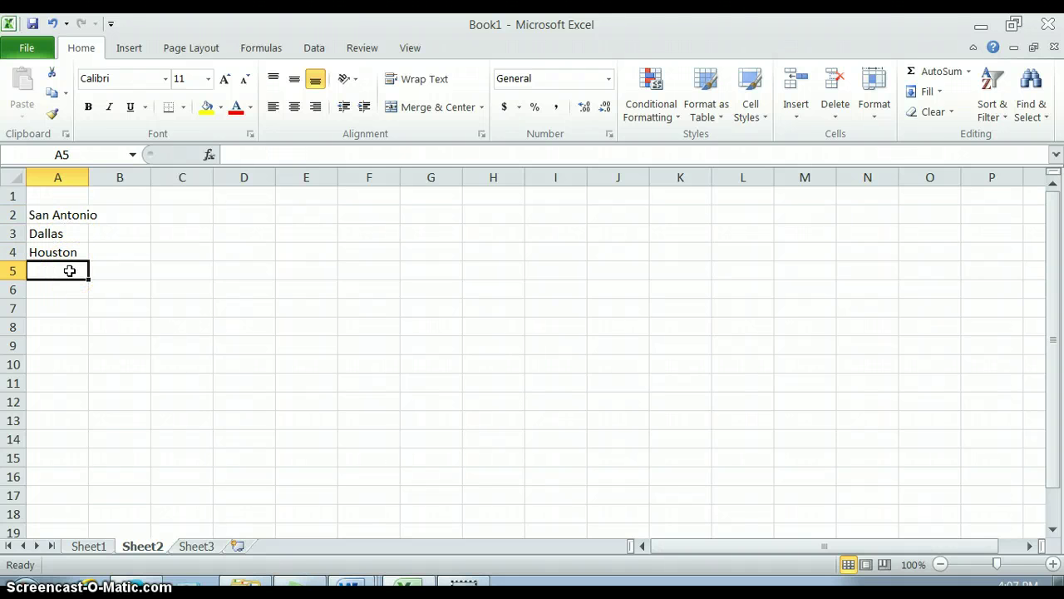
text(Lubbock)
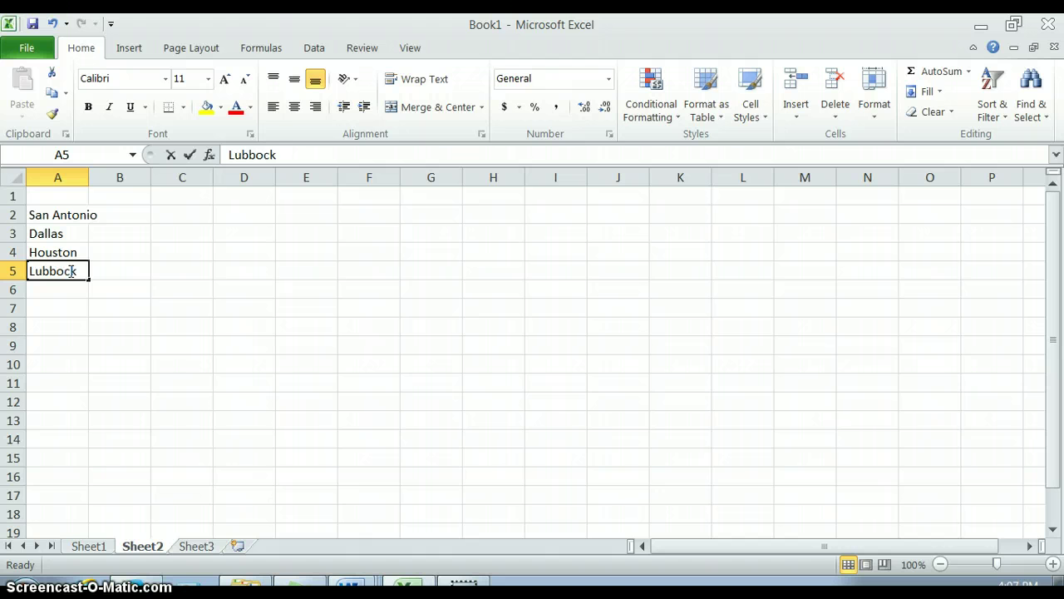
key(Return)
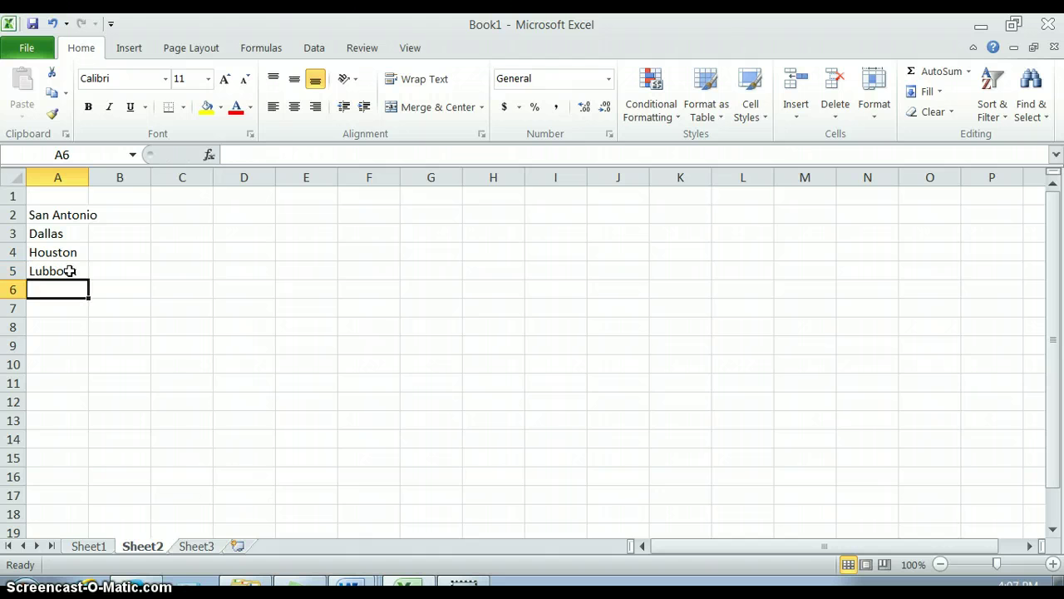
Enter the variable headings "Size", "%Black" and "Pedestrian Friendly" in cells B1 to D1
click(128, 196)
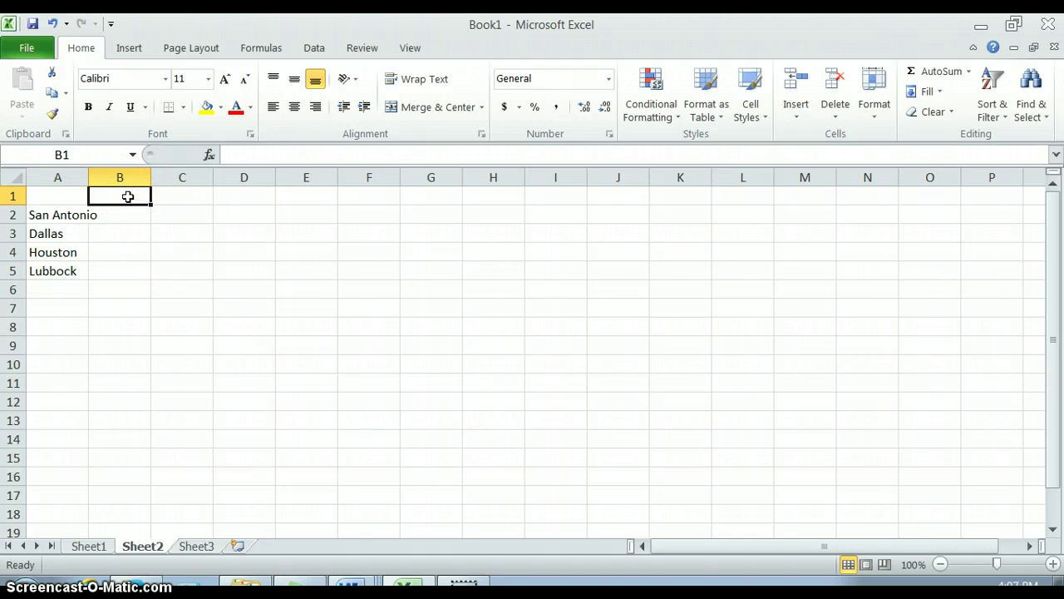
text(Size)
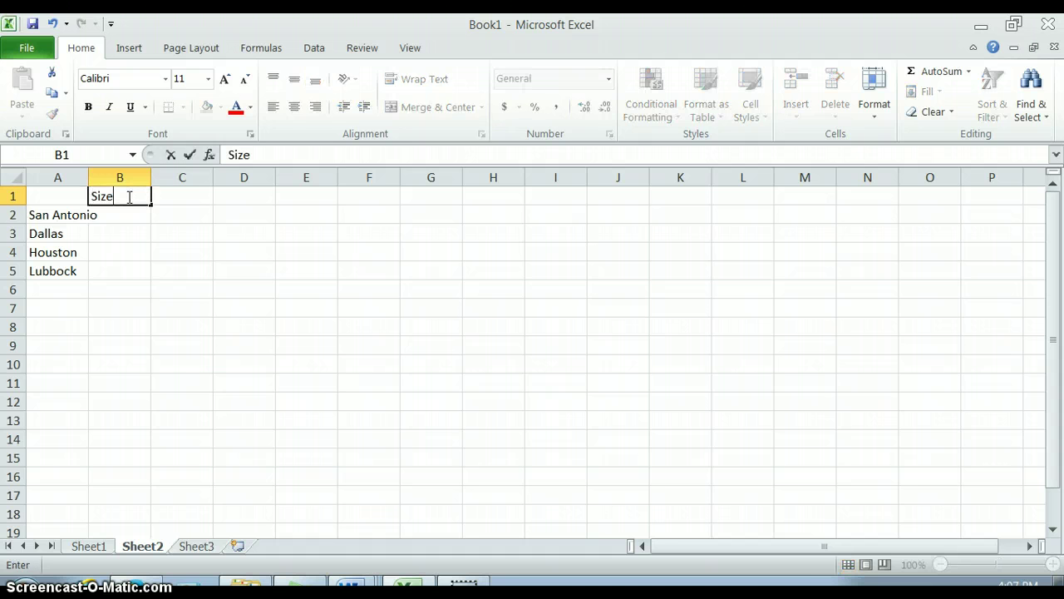
key(Tab)
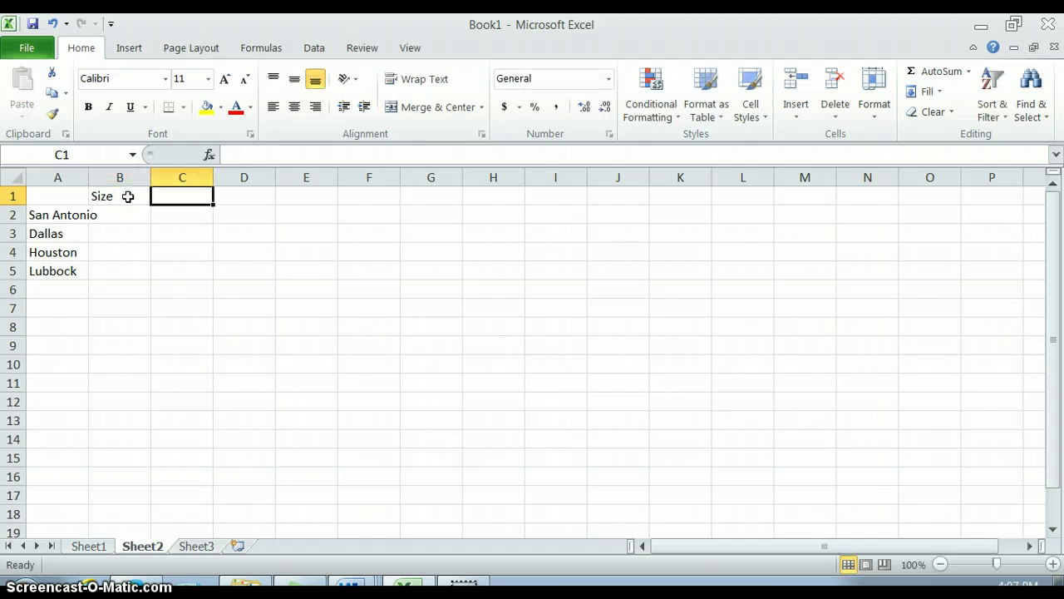
text(%Black)
key(Tab)
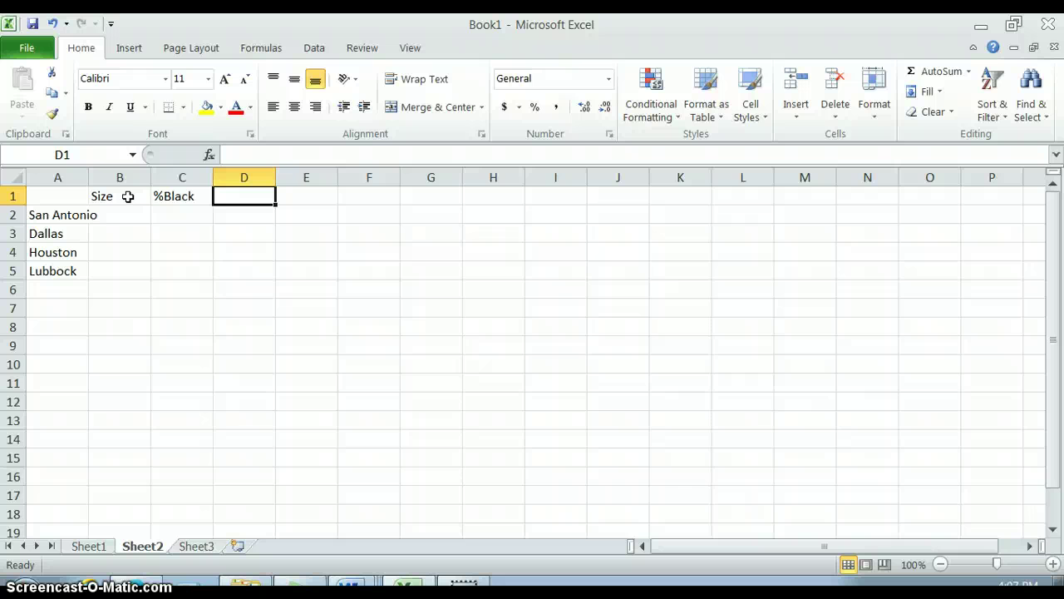
text(Pedest)
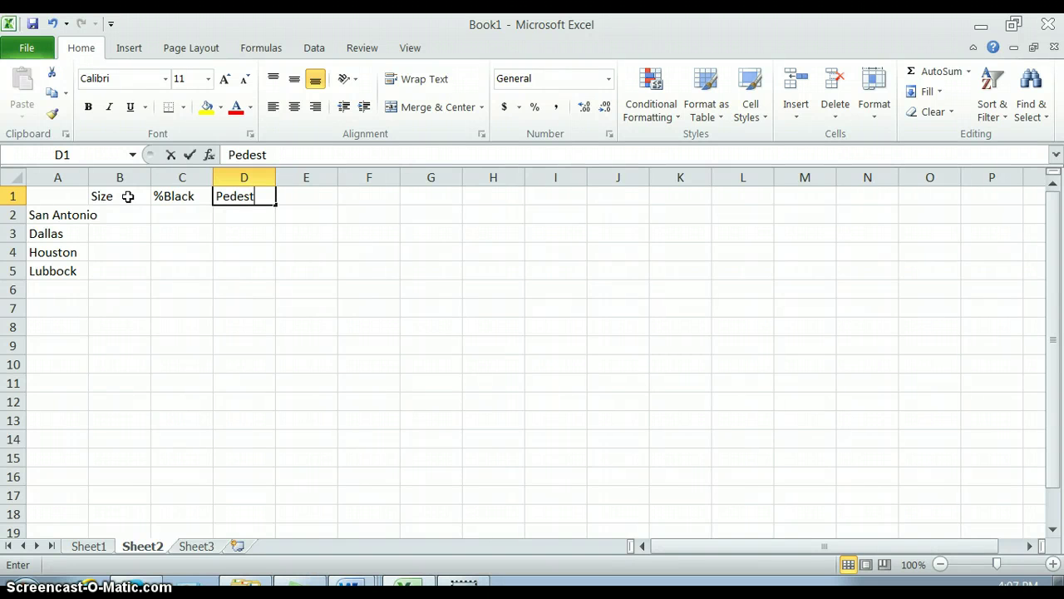
text(rian Friendly)
key(Return)
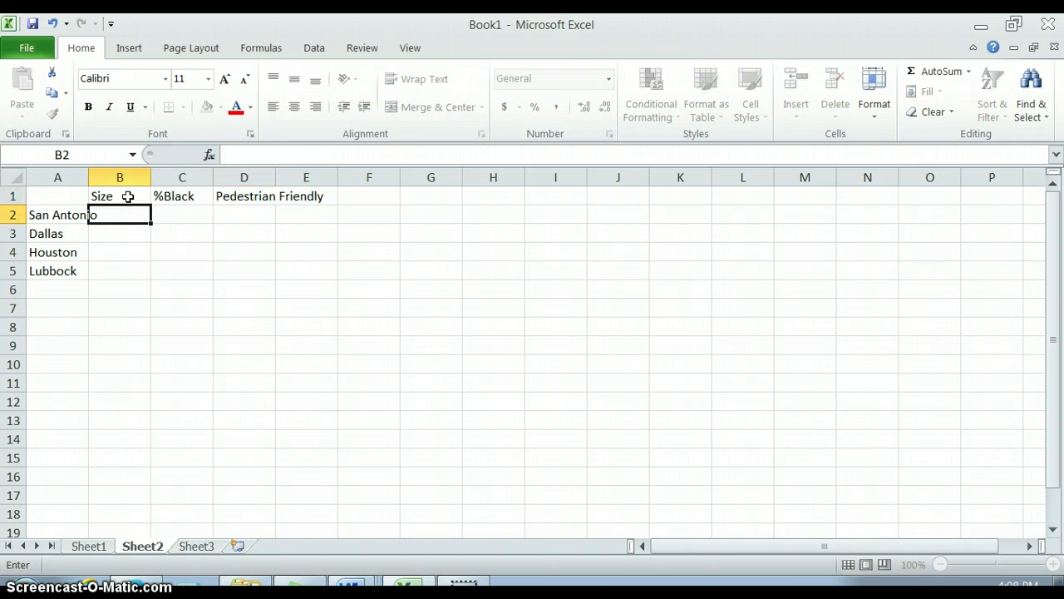
Try entering San Antonio's size as the word "Small" in cell B2 and clear that entry
key(Right)
key(Right)
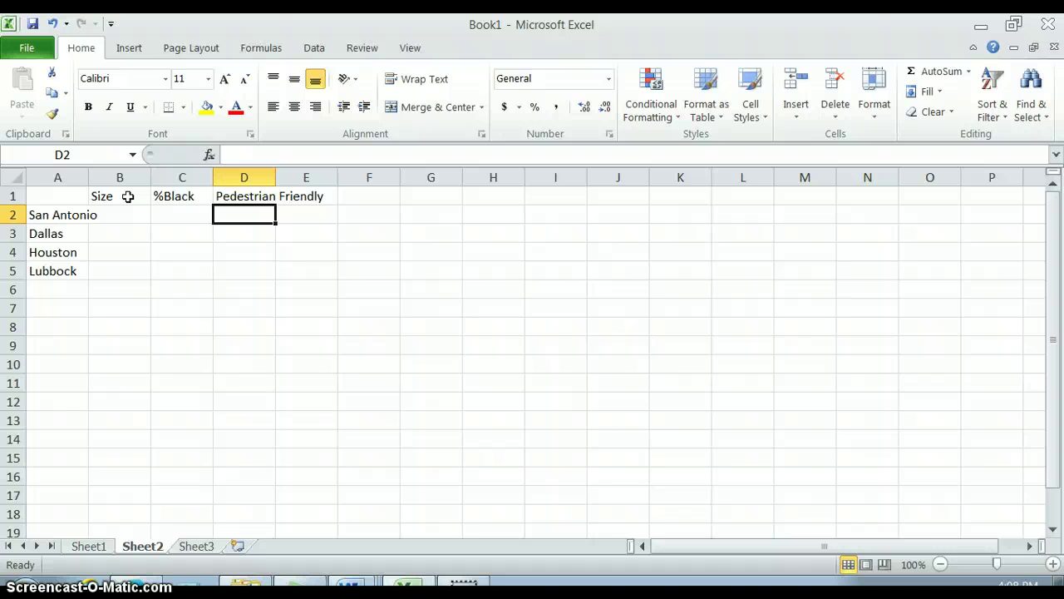
key(Left)
key(Left)
text(Sma)
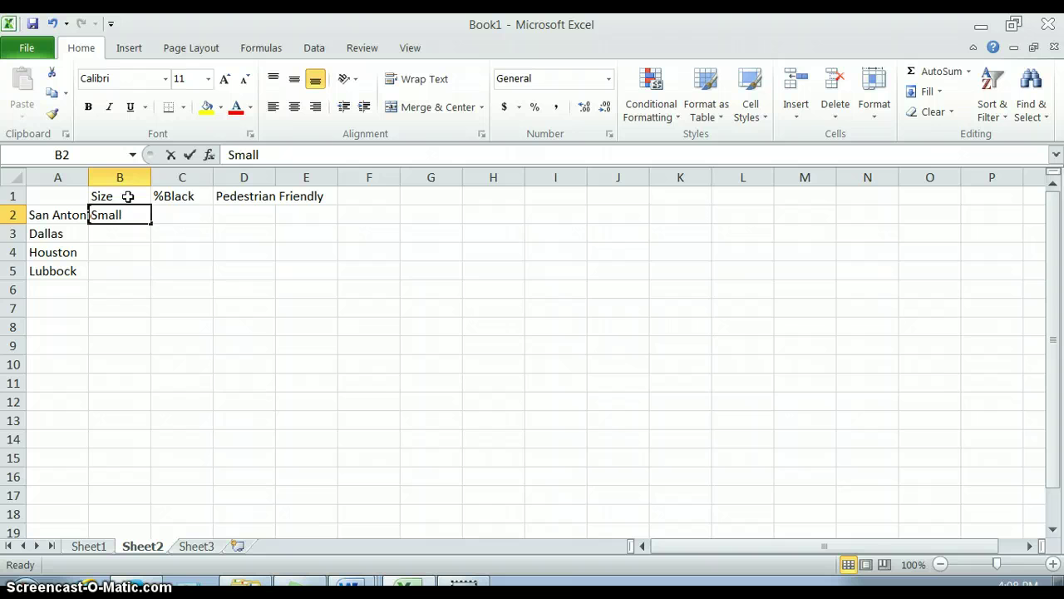
key(Return)
key(Up)
key(BackSpace)
Enter San Antonio's size as the number 1,200,000 in cell B2
text(1.2)
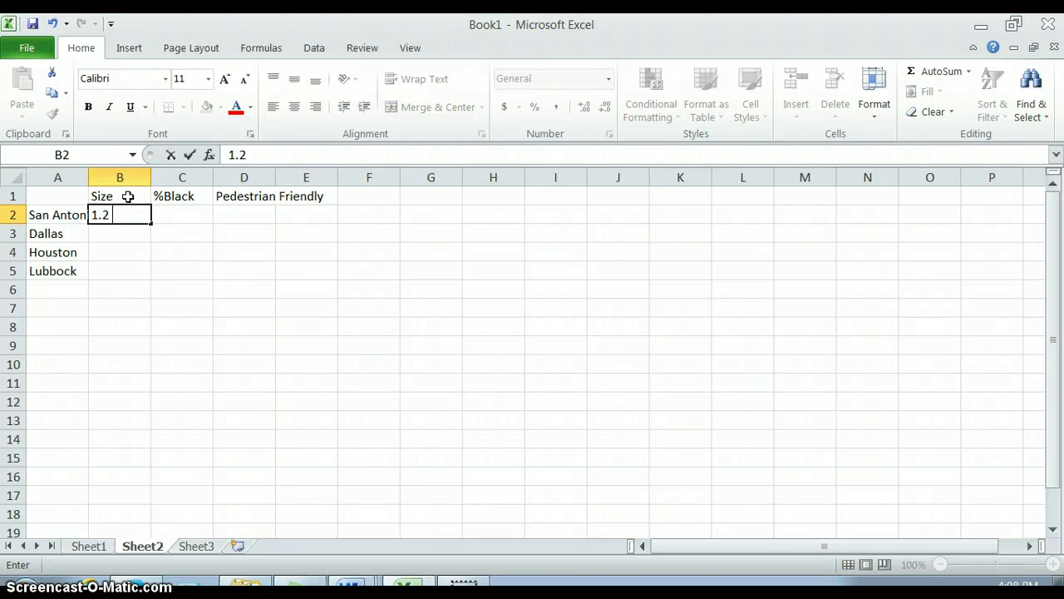
key(BackSpace)
text(200,000)
key(Return)
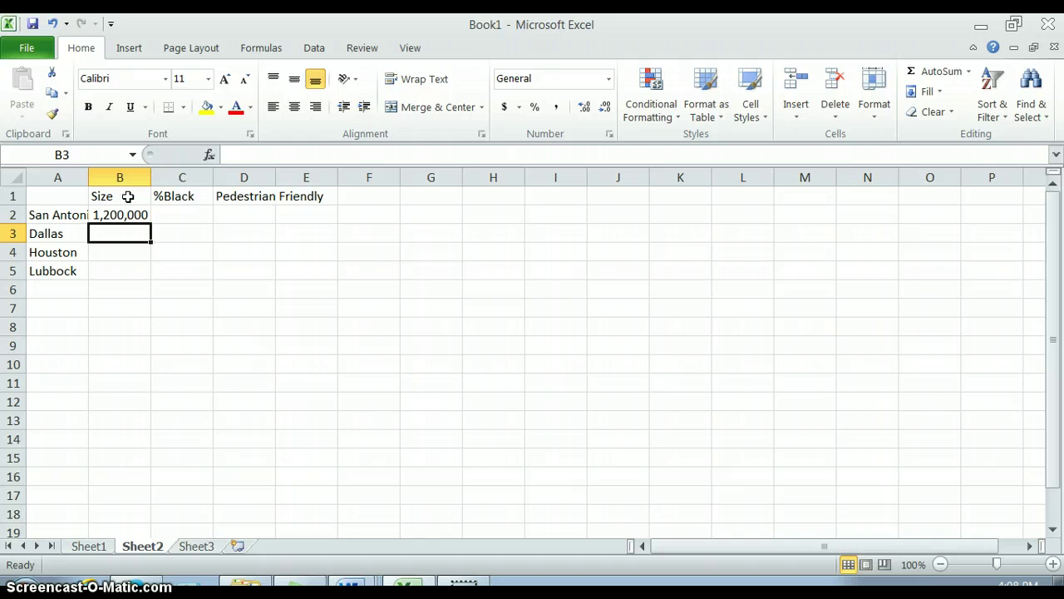
Consult the "Use numbers, not words" rule in the Word document Dataset Tip Sheet F13 and return to the Excel workbook
click(350, 587)
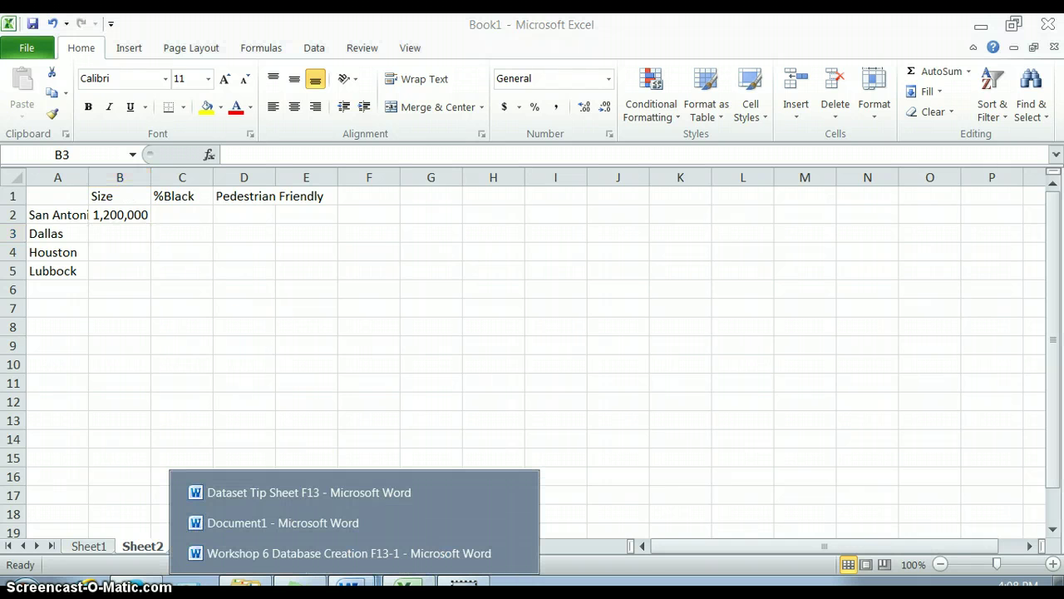
click(372, 491)
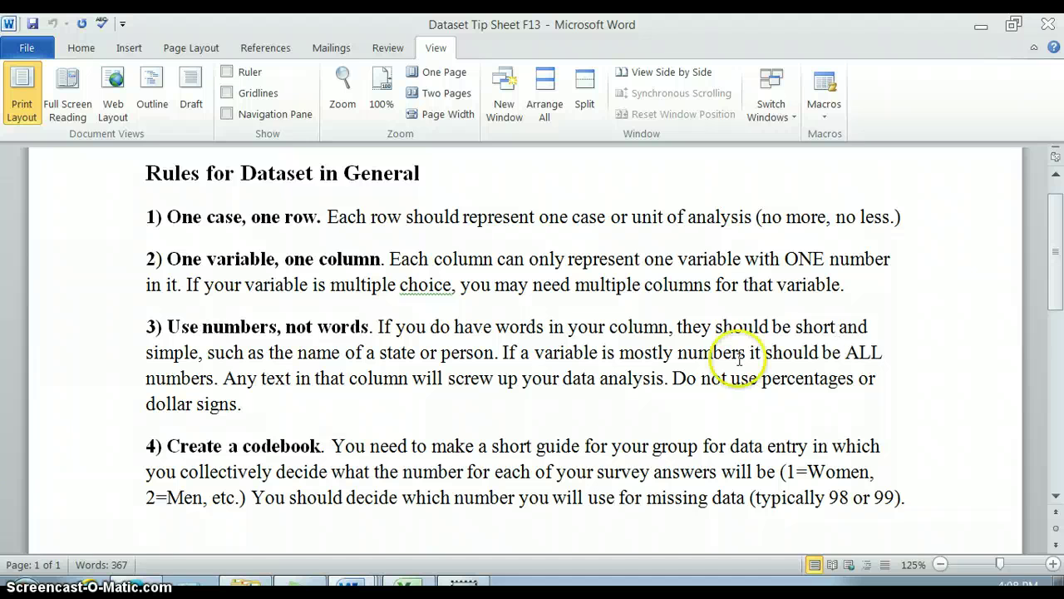
key(alt+Tab)
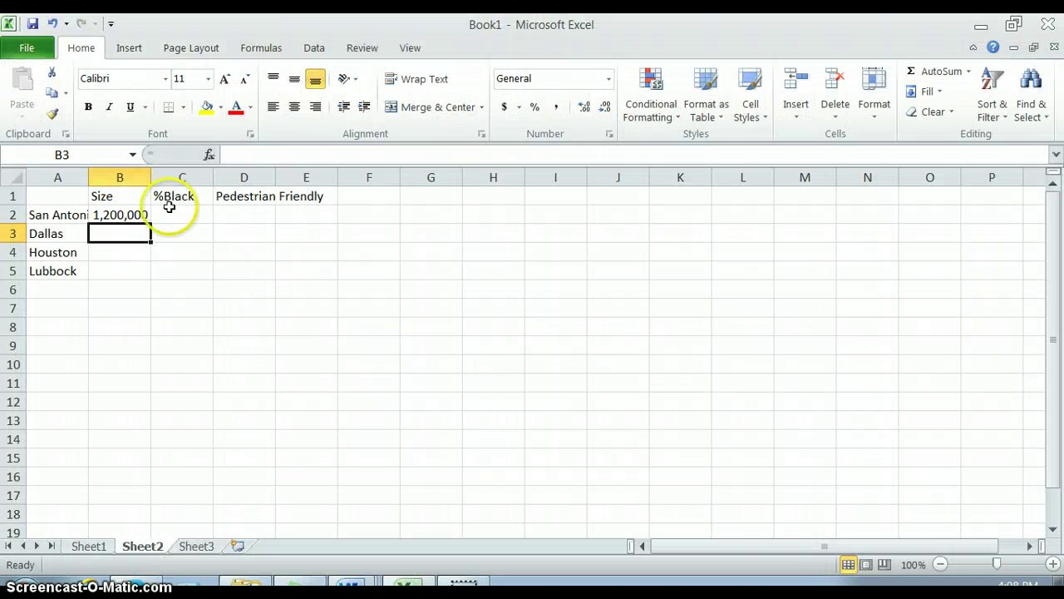
Rate San Antonio, Dallas and Houston 4, 3 and 7 in the Pedestrian Friendly column, cells D2 to D4
click(247, 213)
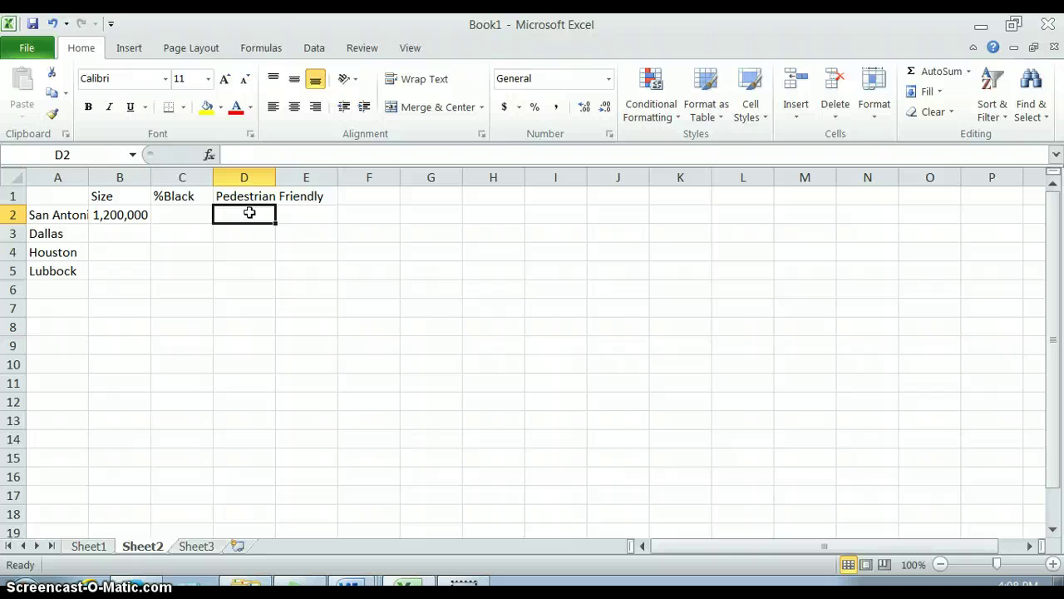
text(4)
click(250, 233)
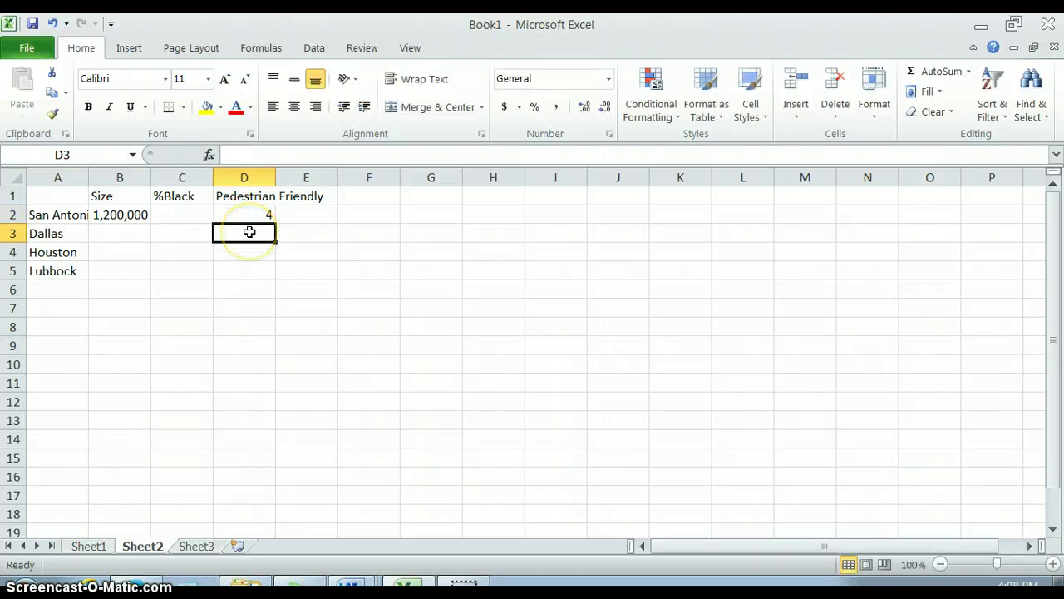
text(3)
click(252, 247)
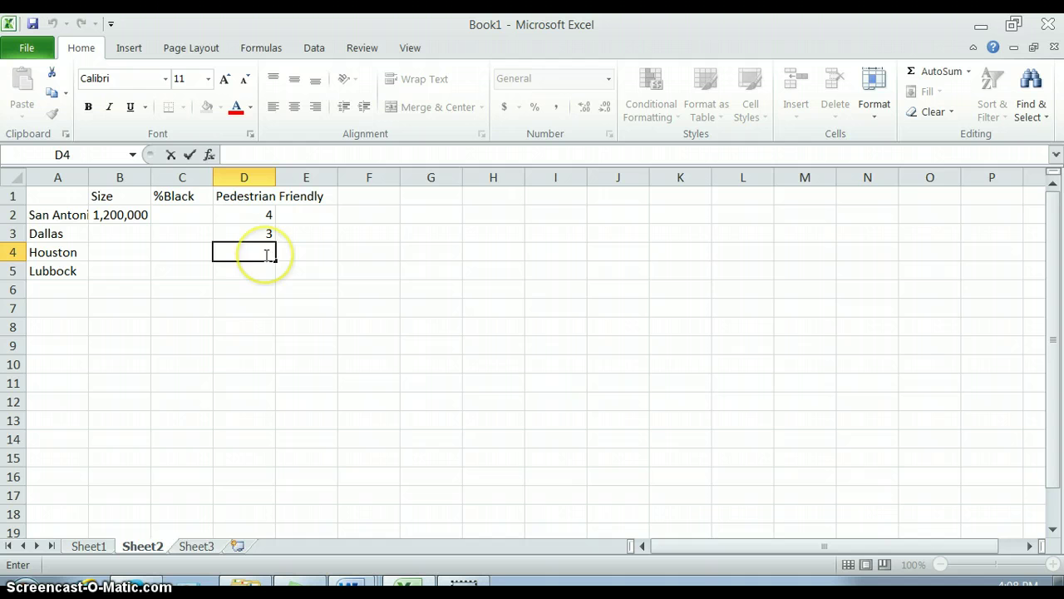
text(7)
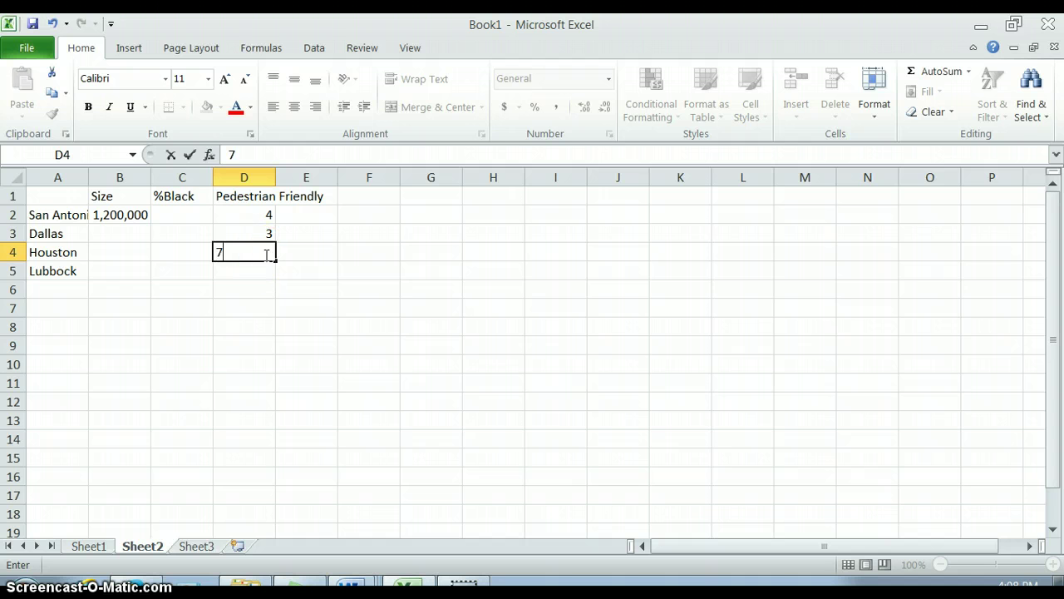
key(Return)
click(259, 219)
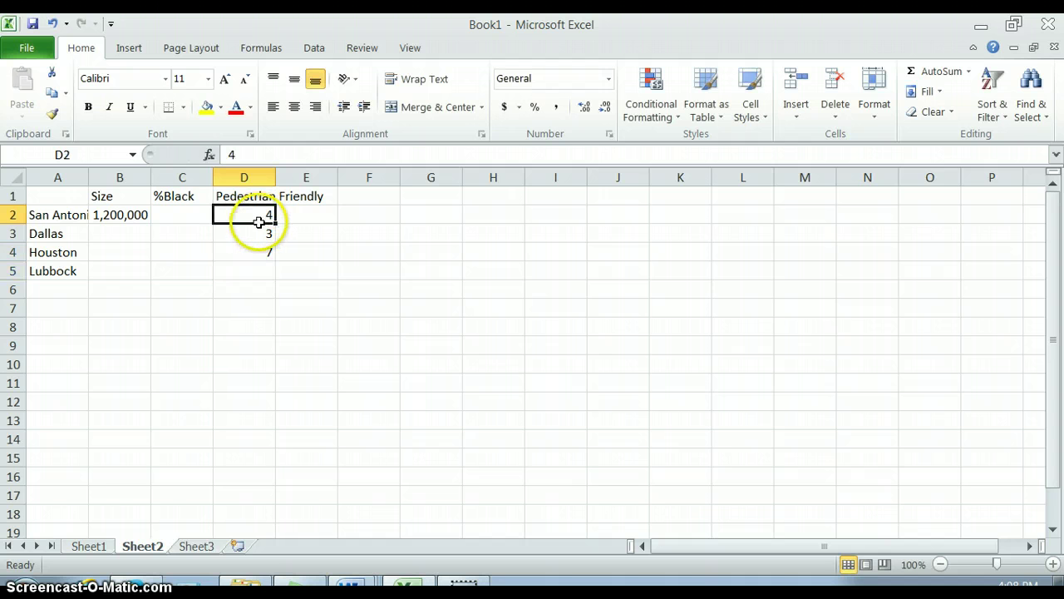
click(260, 234)
click(260, 255)
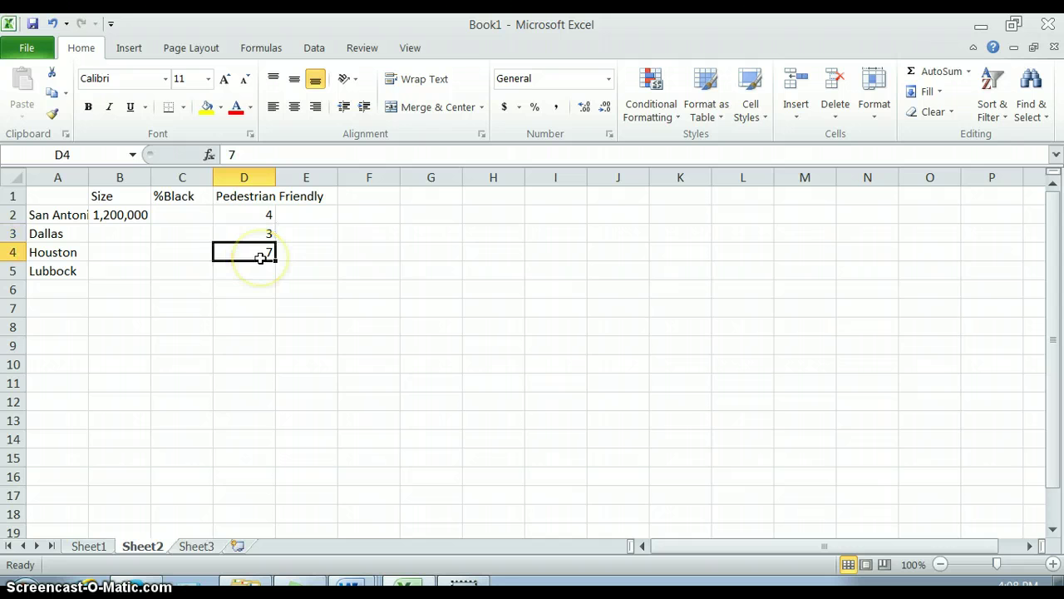
Switch to the blank Word document Document1 and start the codebook with the line "SIZE (population in 2012, in thousands)"
click(355, 582)
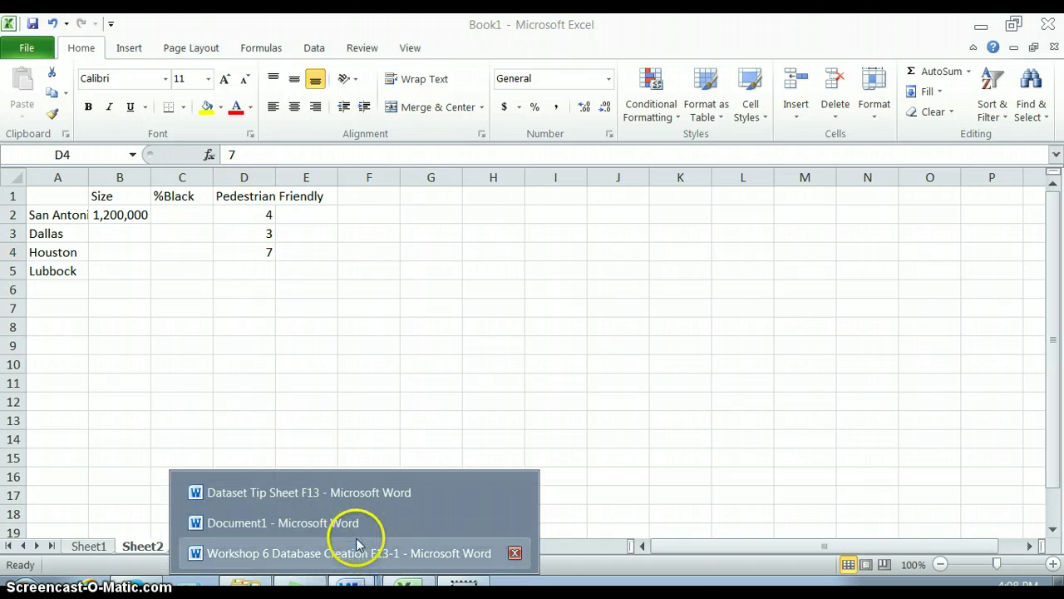
click(358, 546)
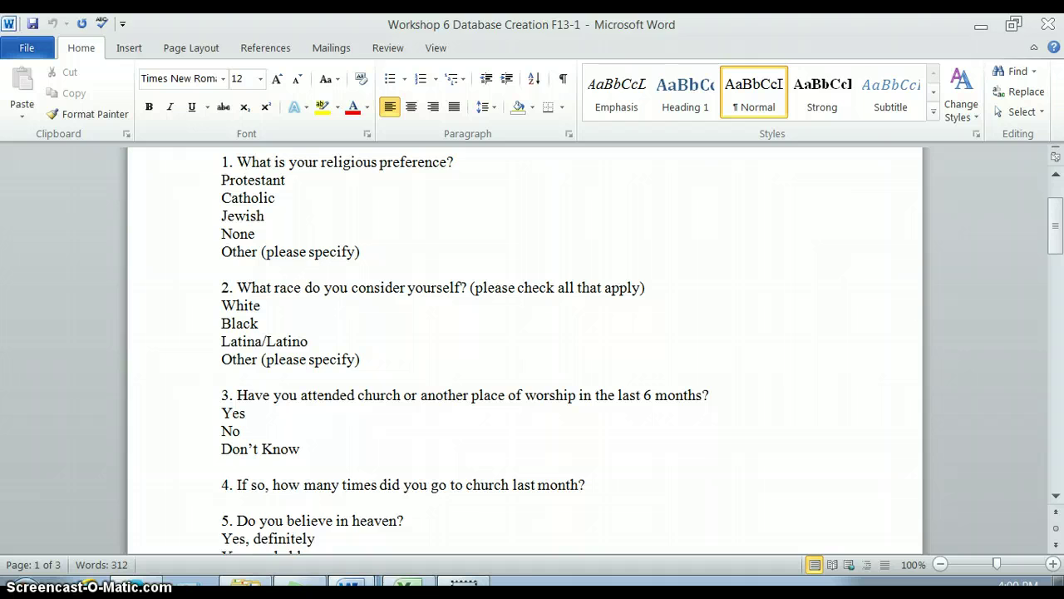
click(349, 582)
click(347, 530)
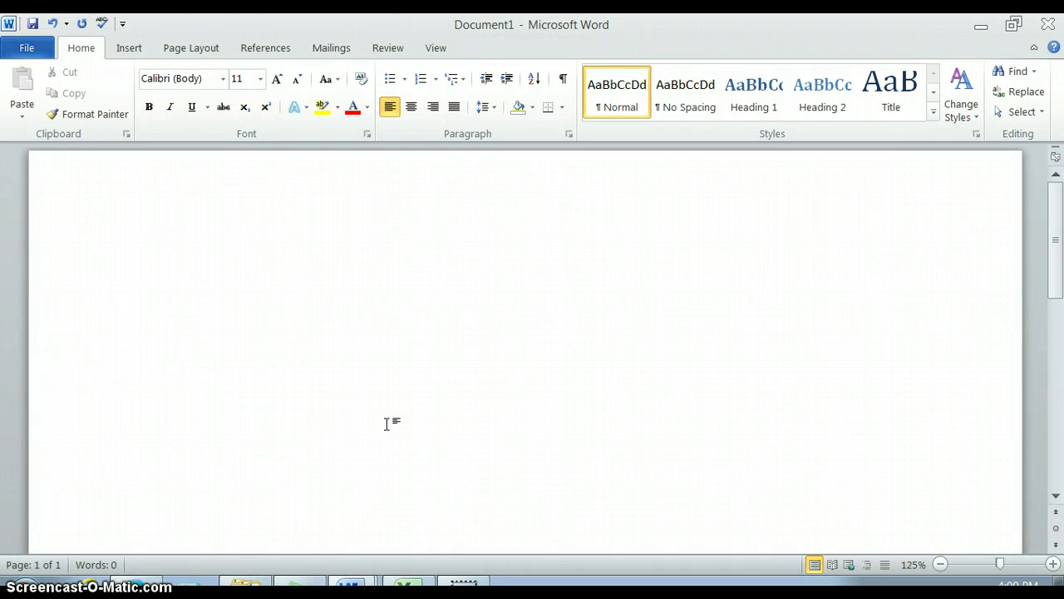
text(SIXZ)
key(BackSpace)
key(BackSpace)
text(ZE (population)
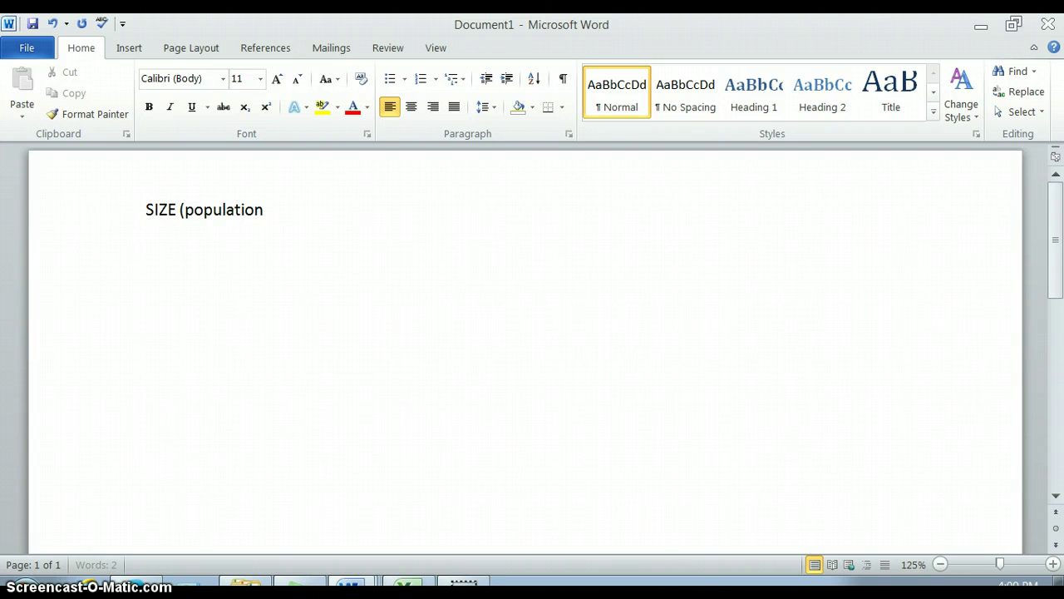
text( in 2012, i)
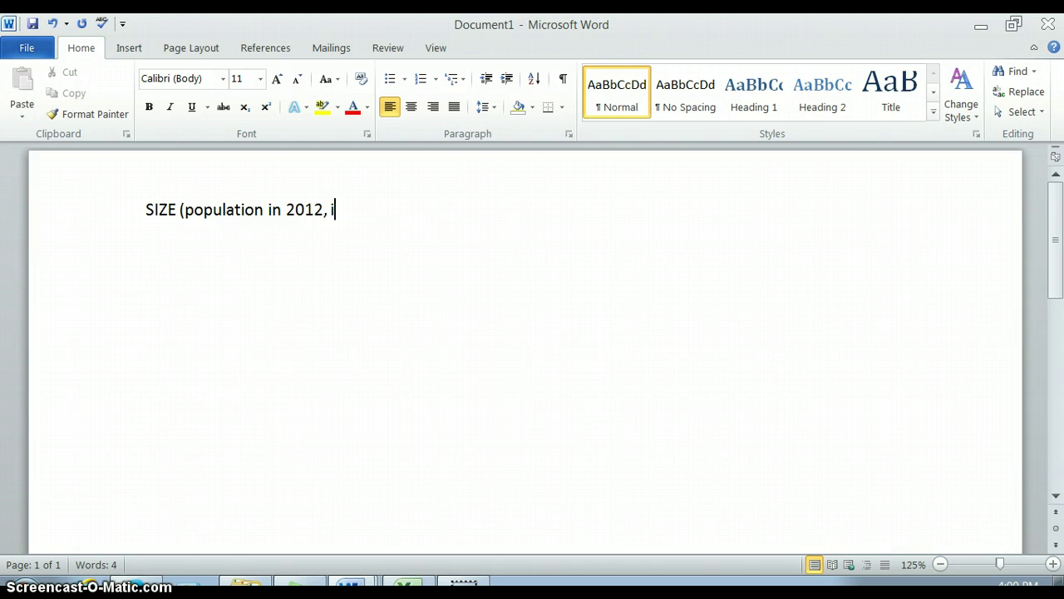
text(n thousands))
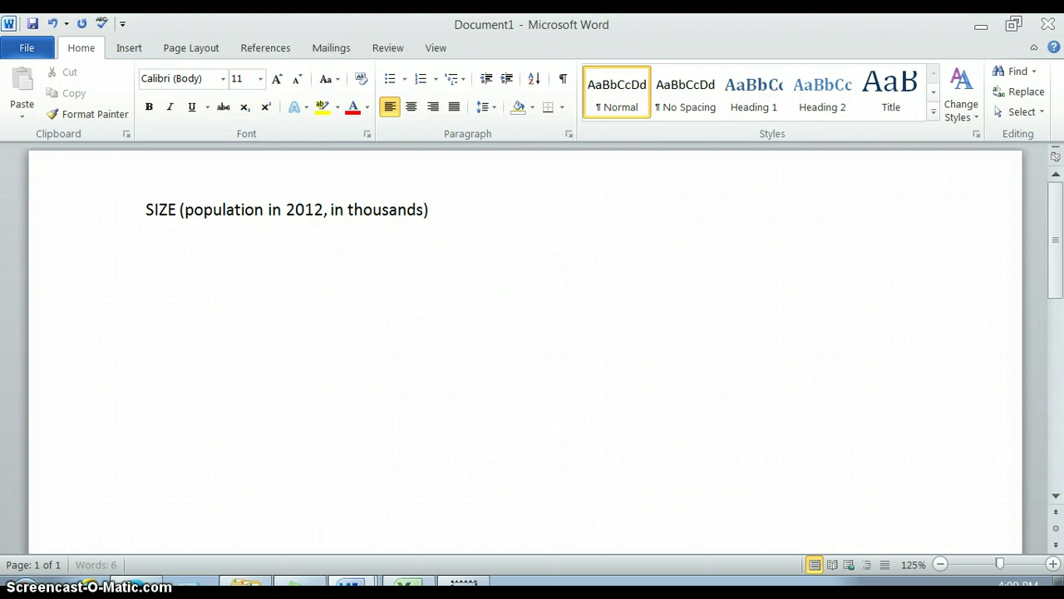
Add the codebook entry "PEDESTRIAN FRIENDLY" and, below it, the line "Ranking from 1 to 10 based on the following factors:"
key(Return)
text(PEDEST)
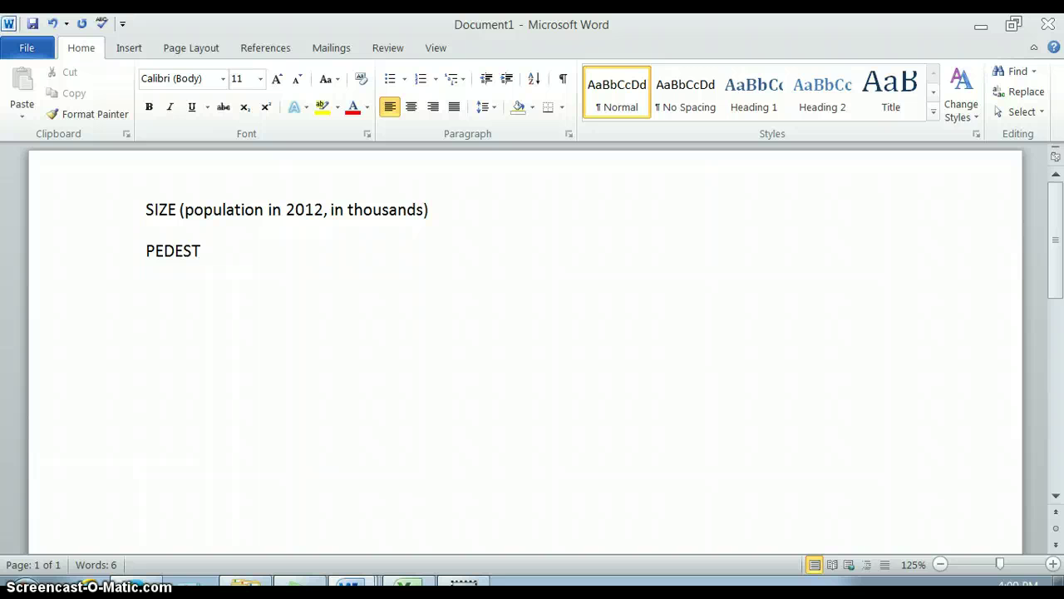
text(RIAN )
text(FRIENDLY)
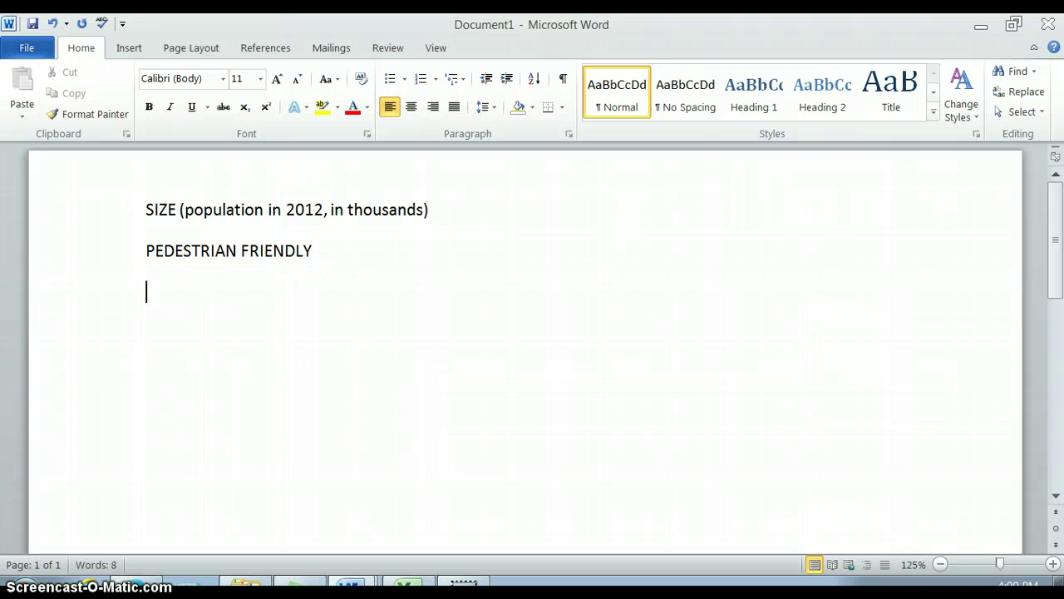
text(ranking from 1 to)
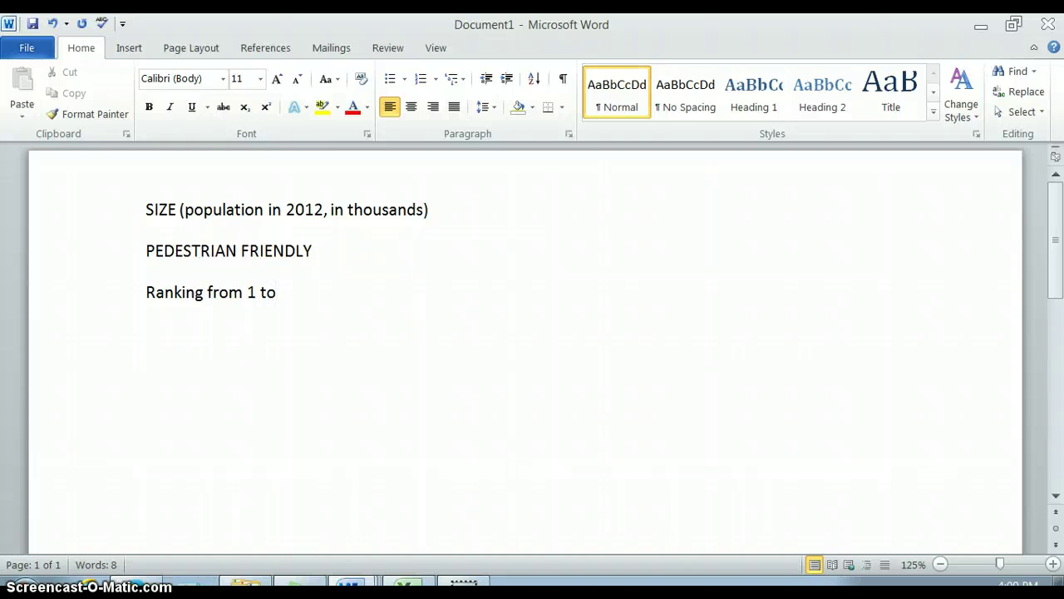
text( 10 based on)
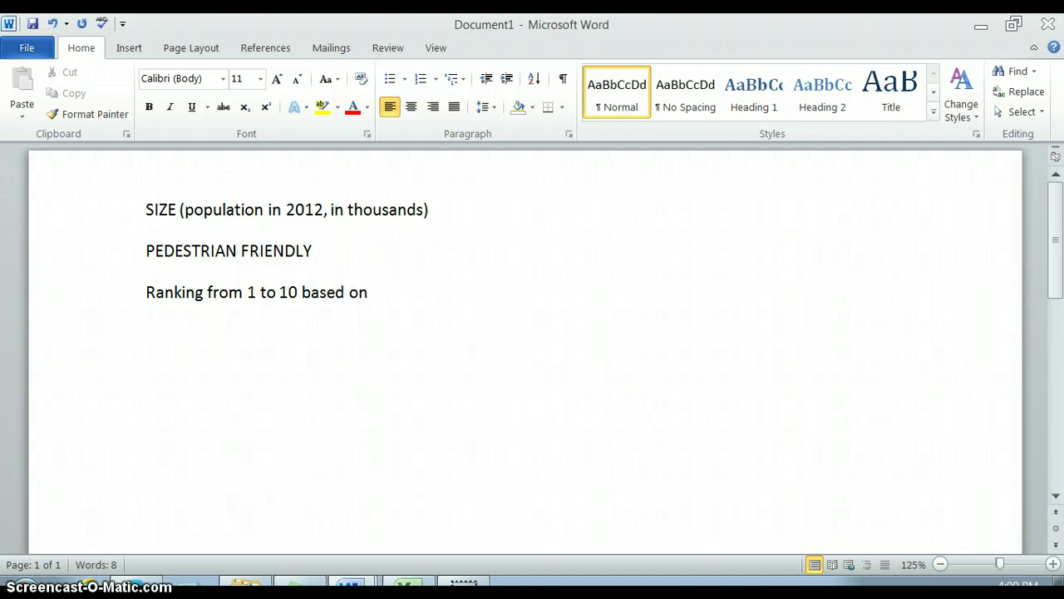
text( the follow)
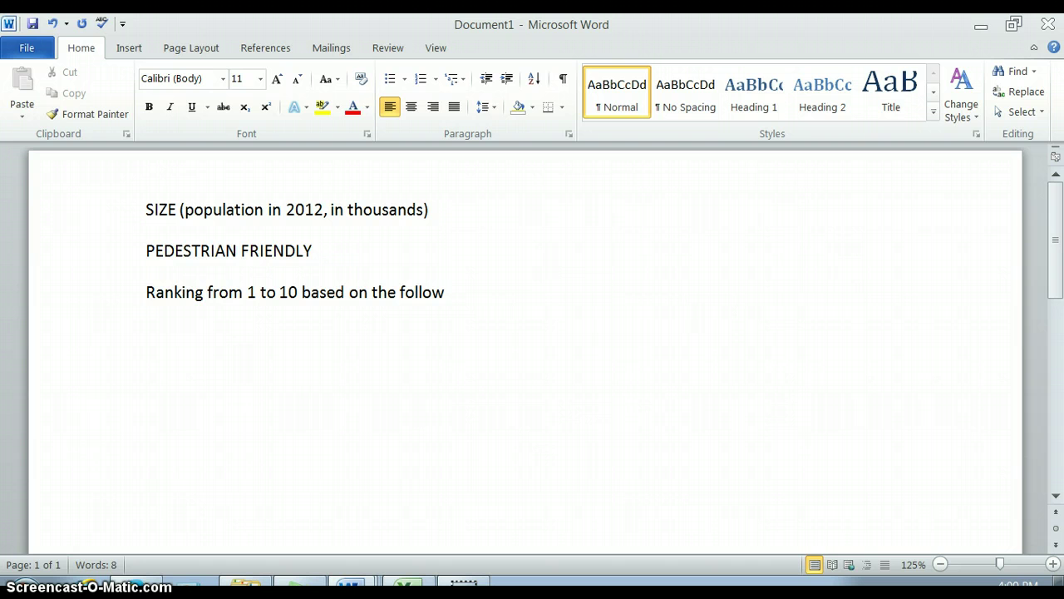
text(ing factors)
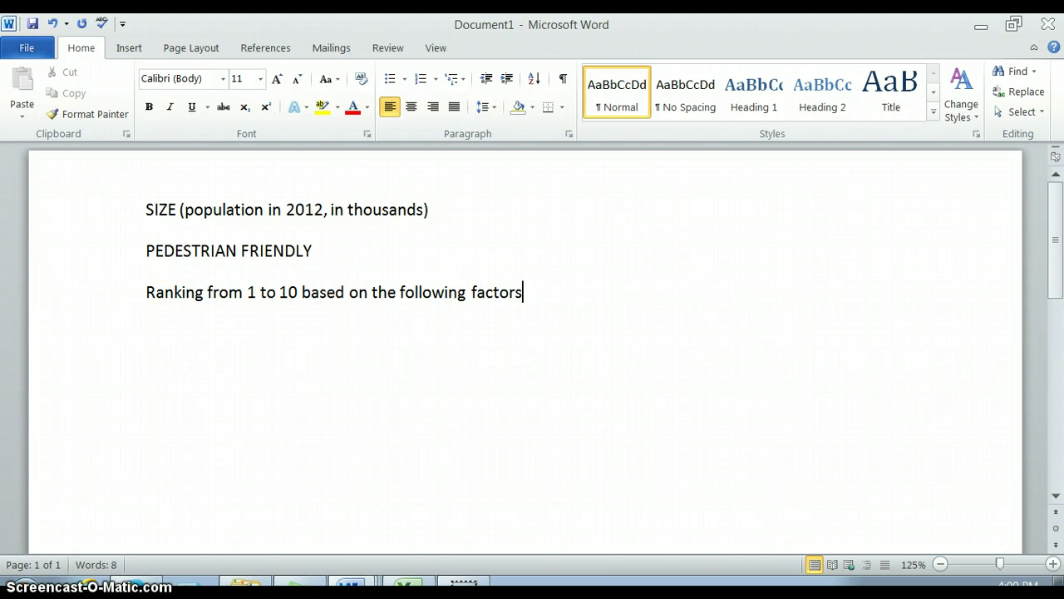
text(:)
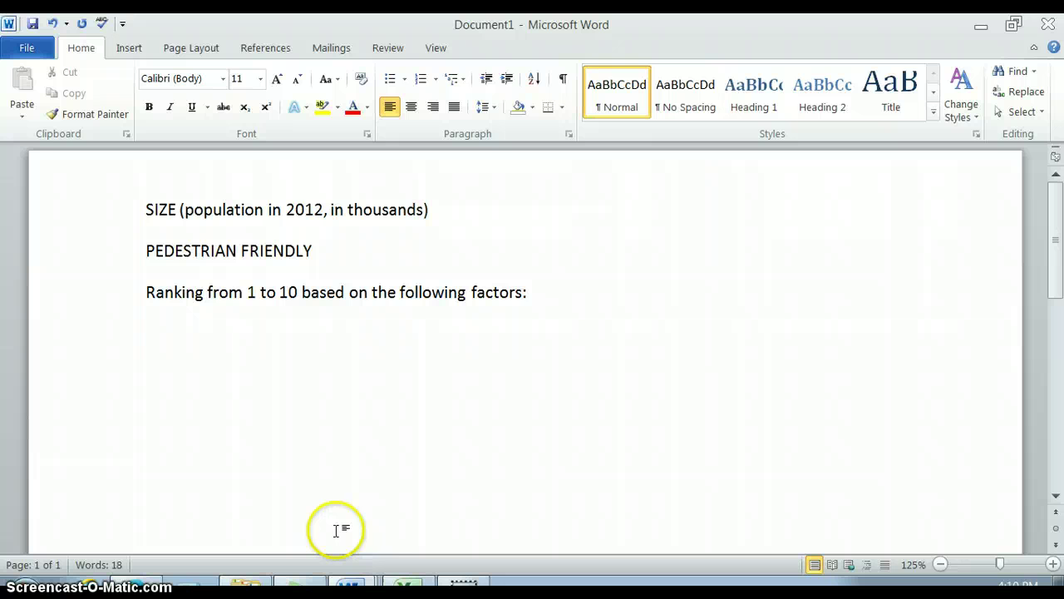
Minimize the codebook and the Workshop 6 document, and bring up Dataset Tip Sheet F13 in Word to consult the "Create a codebook" rule
click(984, 25)
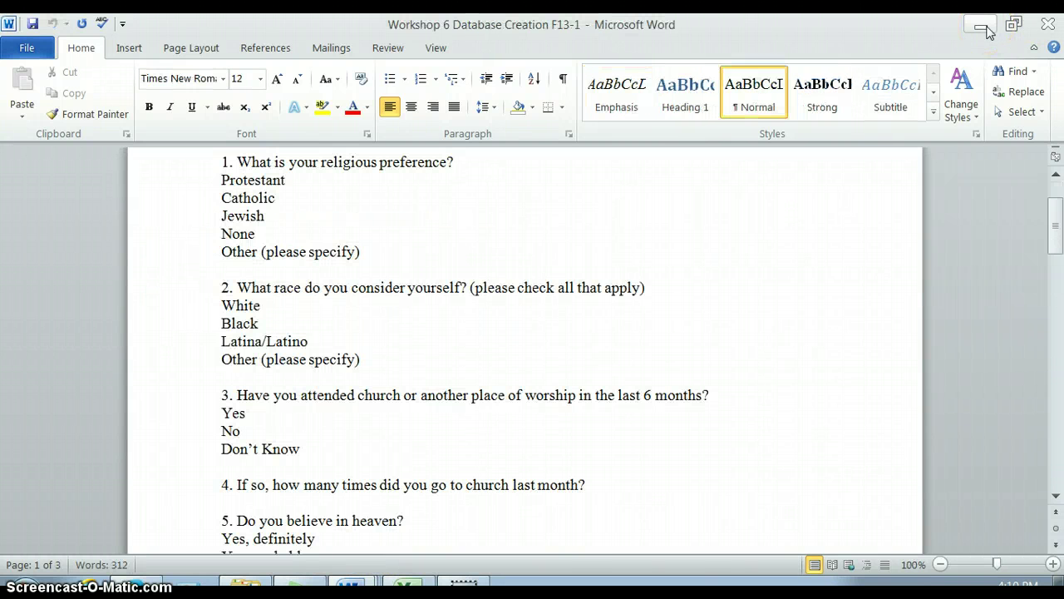
click(985, 27)
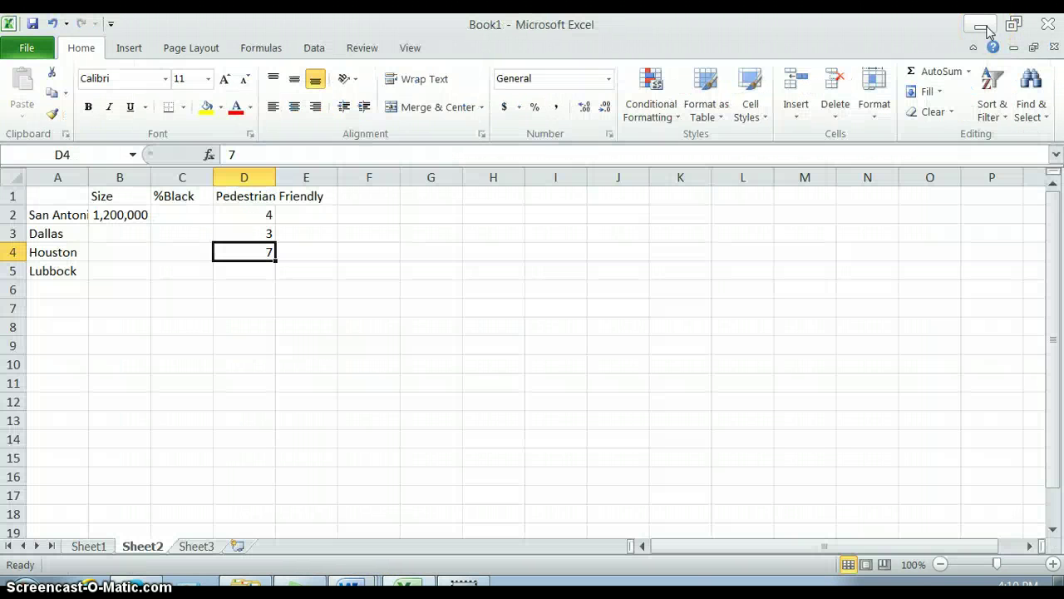
click(367, 589)
click(364, 496)
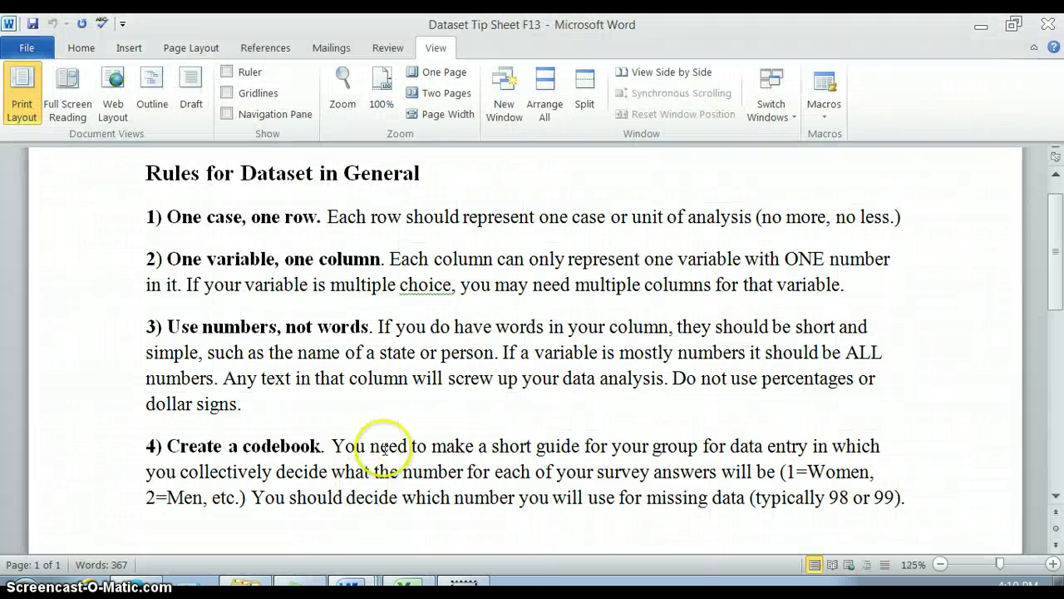